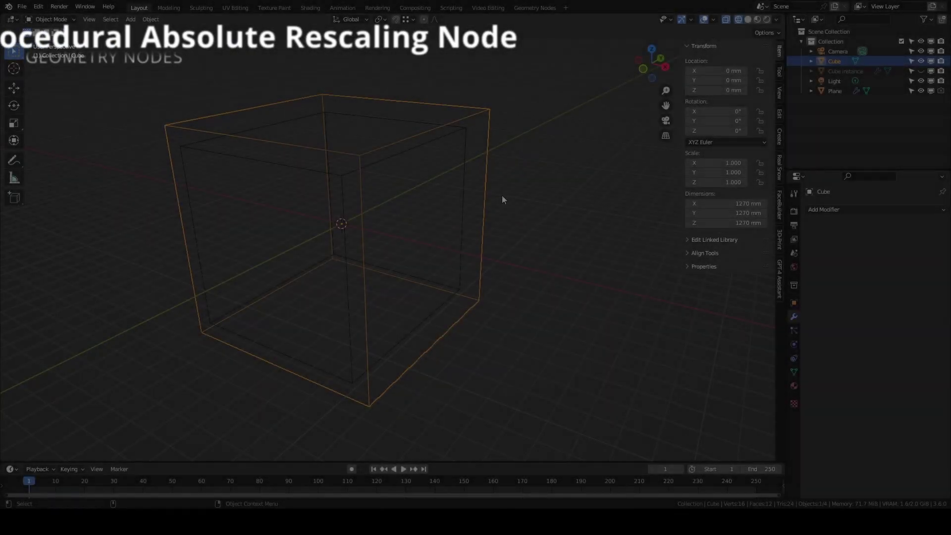
- Scale the outer cube separately along global X and Y, reducing its Y dimension to about 901 mm
{"action": "key", "text": "s"}
{"action": "key", "text": "x"}
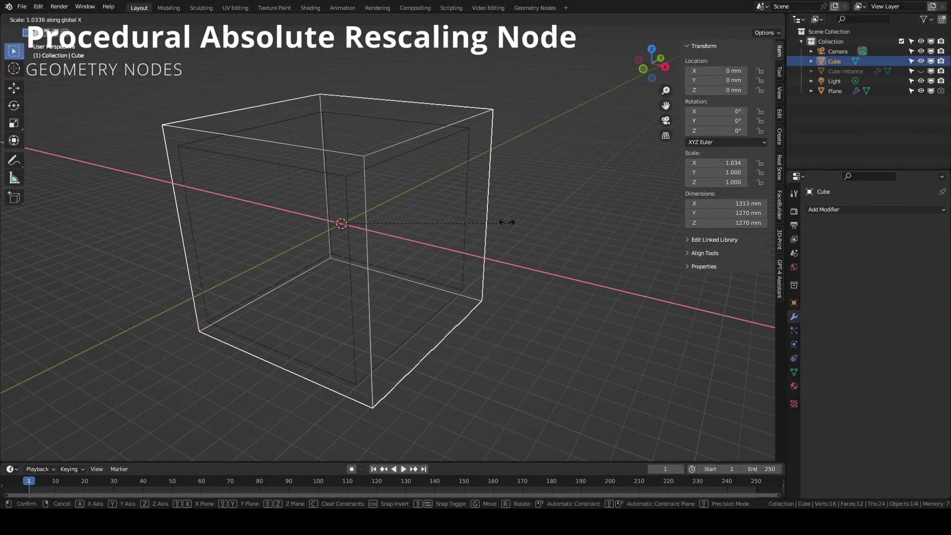
{"action": "left_click", "coordinate": [513, 228]}
{"action": "key", "text": "KP_1"}
{"action": "key", "text": "s"}
{"action": "key", "text": "y"}
{"action": "left_click", "coordinate": [458, 191]}
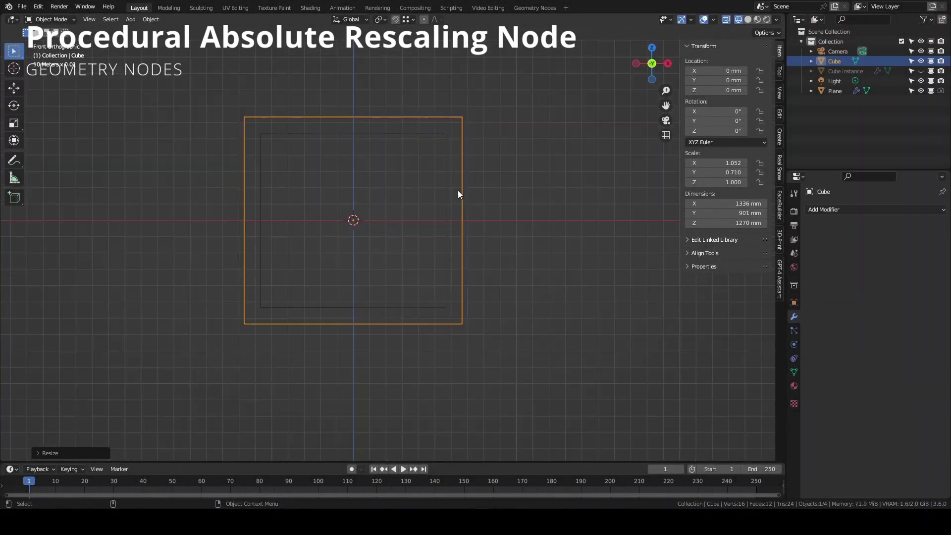
{"action": "key", "text": "s"}
{"action": "key", "text": "x"}
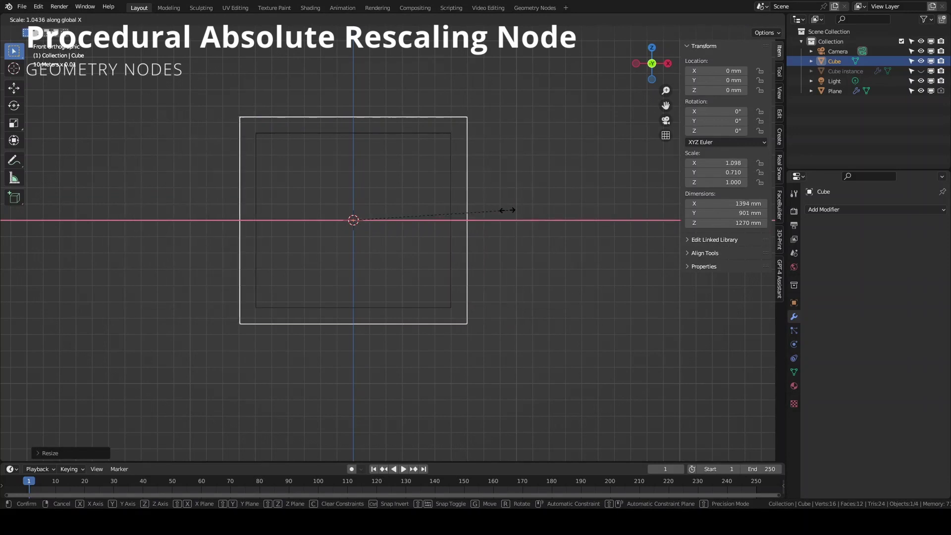
{"action": "left_click", "coordinate": [493, 199]}
- Set the X offset of the inner box to -50 mm in its Rescale mesh modifier
{"action": "left_click", "coordinate": [445, 143]}
{"action": "middle_click_drag", "start_coordinate": [451, 141], "coordinate": [569, 223]}
{"action": "left_click", "coordinate": [893, 292]}
{"action": "type", "text": "-50"}
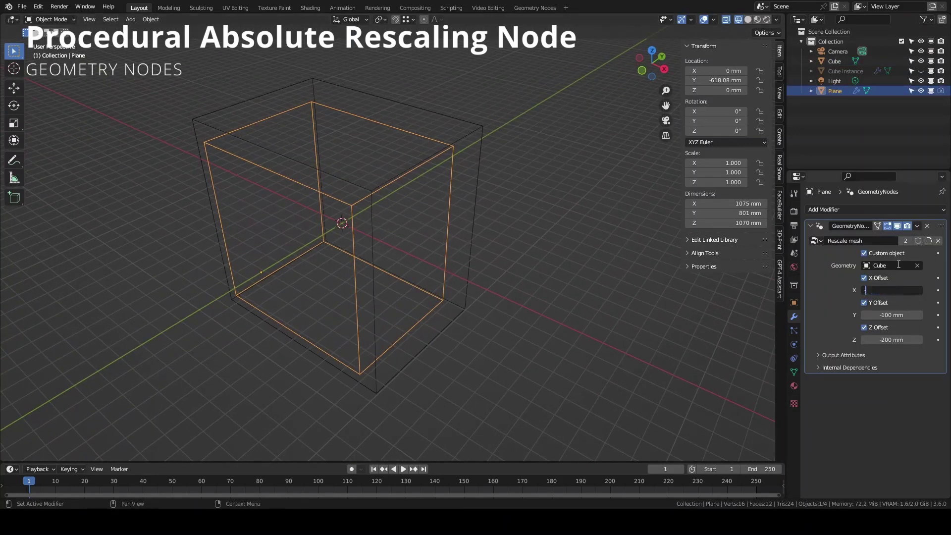
{"action": "key", "text": "Return"}
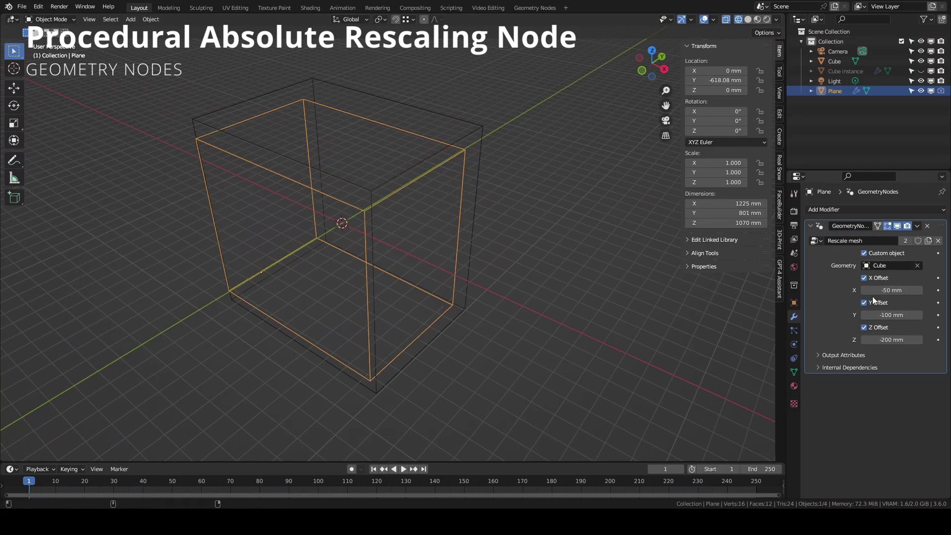
{"action": "mouse_move", "coordinate": [873, 292]}
{"action": "left_mouse_down"}
{"action": "mouse_move", "coordinate": [921, 292]}
{"action": "mouse_move", "coordinate": [871, 292]}
{"action": "left_mouse_up"}
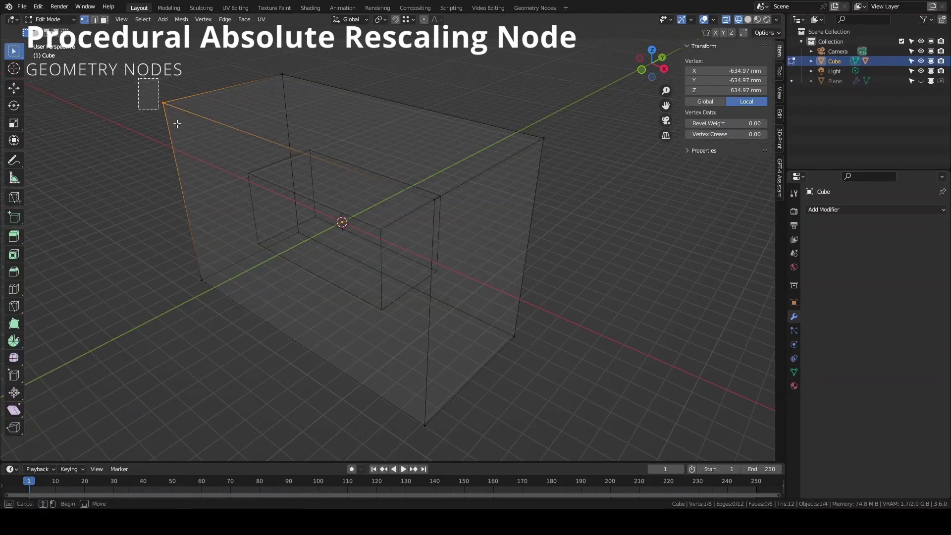
- Move the selected upper corner vertex of the outer cube, working from the right orthographic view
{"action": "key", "text": "g"}
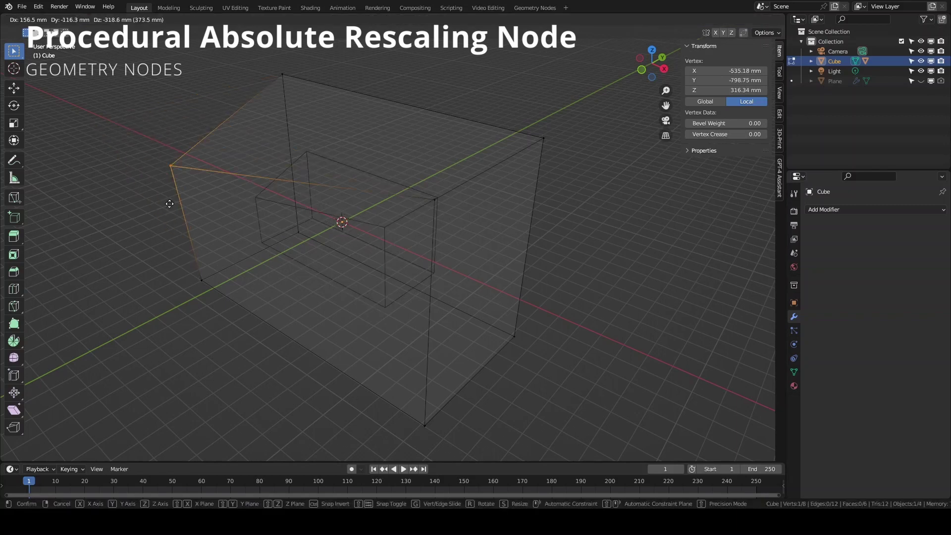
{"action": "right_click", "coordinate": [185, 113]}
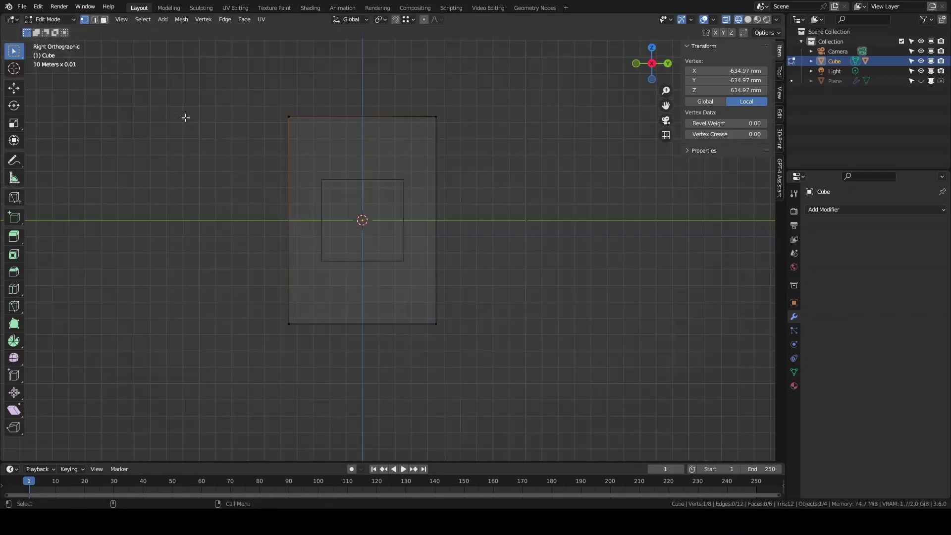
{"action": "key", "text": "KP_3"}
{"action": "key", "text": "g"}
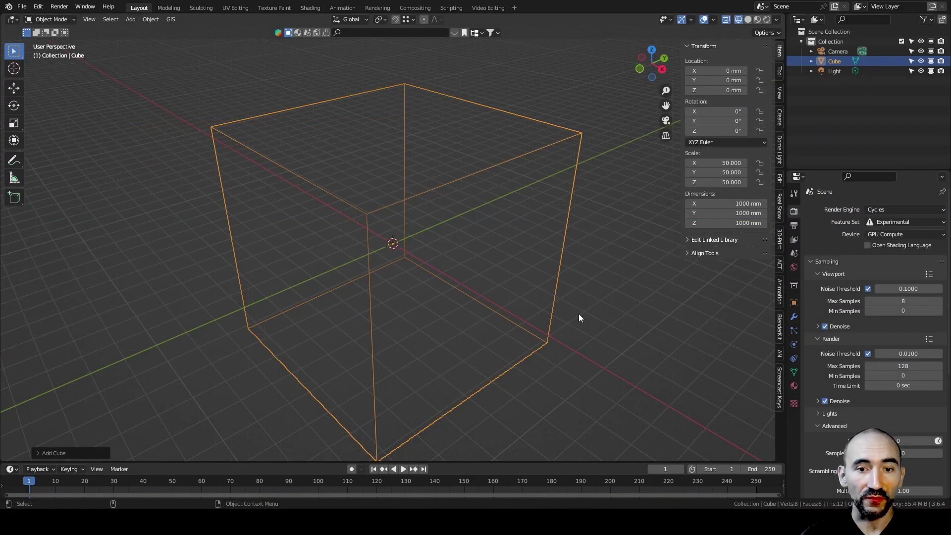
- Try to scale the 1000 mm cube down uniformly
{"action": "middle_click_drag", "start_coordinate": [503, 269], "coordinate": [508, 244]}
{"action": "scroll", "coordinate": [522, 240], "scroll_direction": "down", "scroll_amount": 2}
{"action": "scroll", "coordinate": [507, 245], "scroll_direction": "up", "scroll_amount": 3}
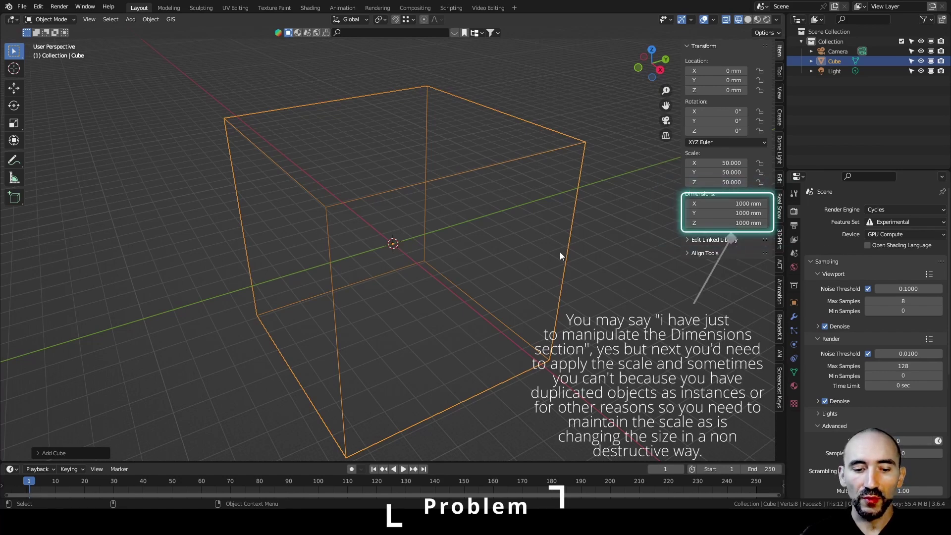
{"action": "key", "text": "s"}
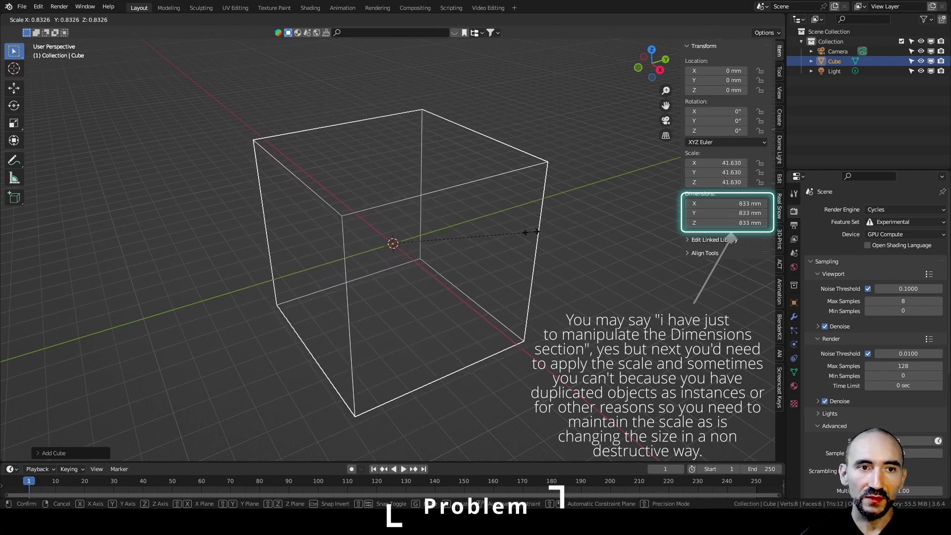
{"action": "right_click", "coordinate": [513, 247]}
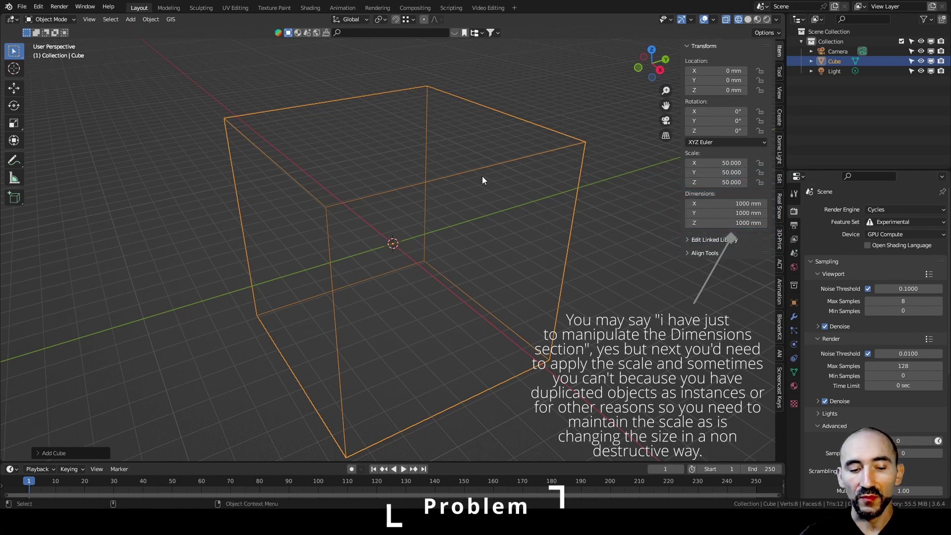
- Apply the scale of the 1000 mm cube so its scale factors become 1.000
{"action": "key", "text": "ctrl+a"}
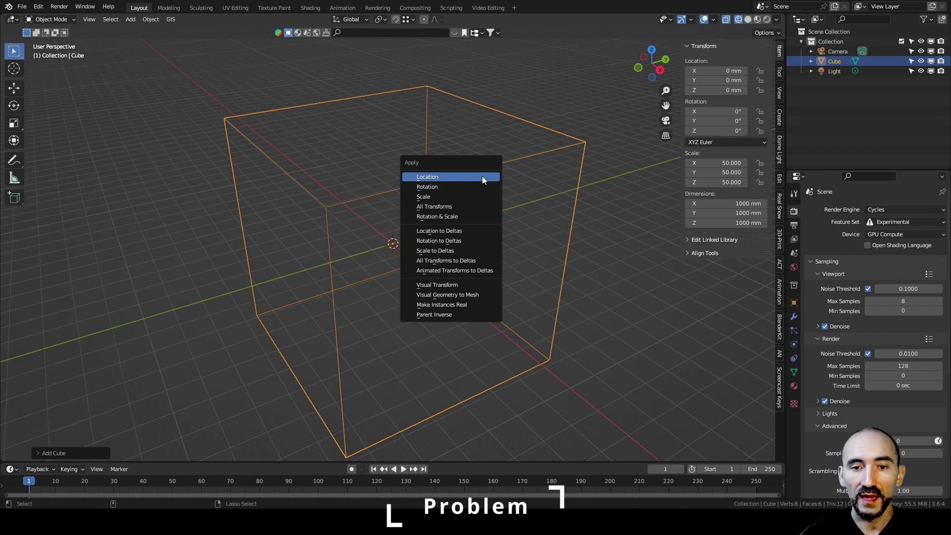
{"action": "left_click", "coordinate": [436, 194]}
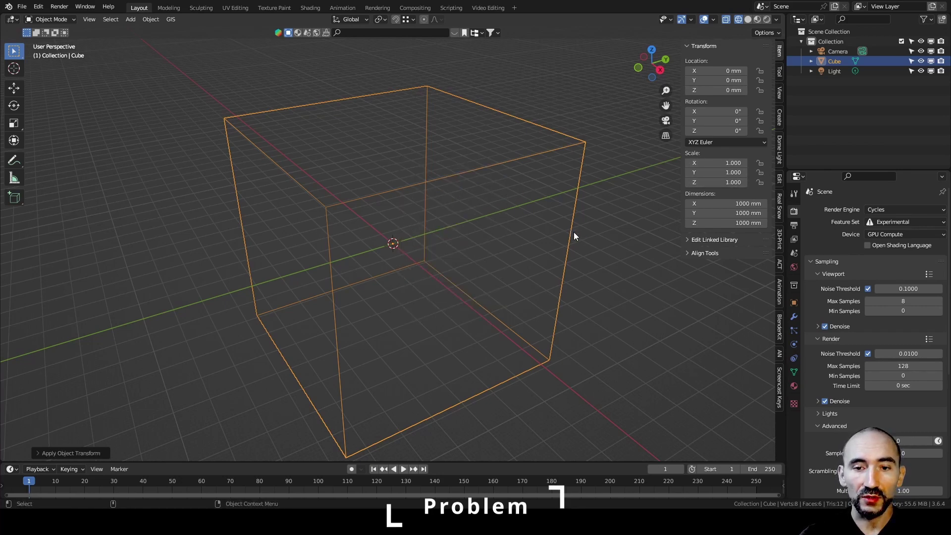
- Try to resize the cube by uniform scaling and by editing its dimension values
{"action": "key", "text": "s"}
{"action": "key", "text": "Escape"}
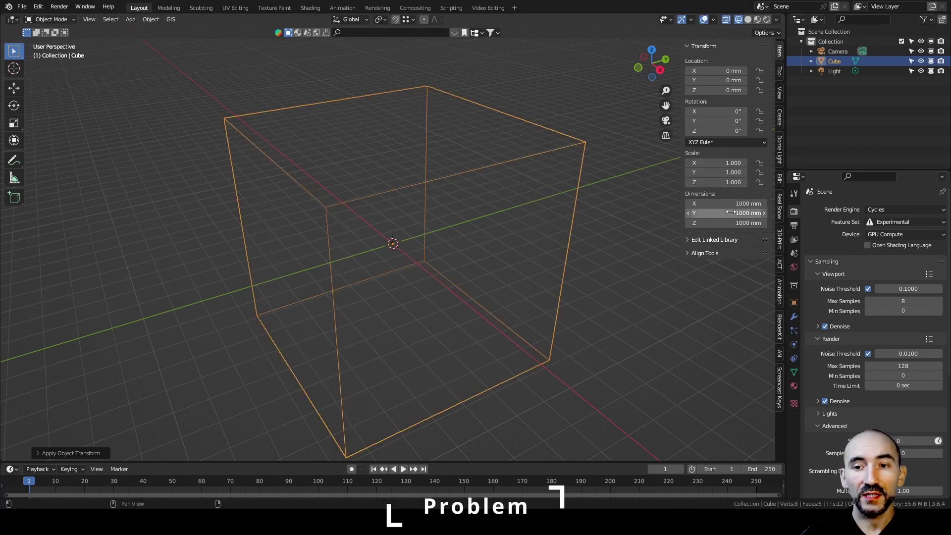
{"action": "mouse_move", "coordinate": [731, 203]}
{"action": "left_mouse_down"}
{"action": "mouse_move", "coordinate": [700, 203]}
{"action": "mouse_move", "coordinate": [713, 203]}
{"action": "left_mouse_up"}
{"action": "key", "text": "Escape"}
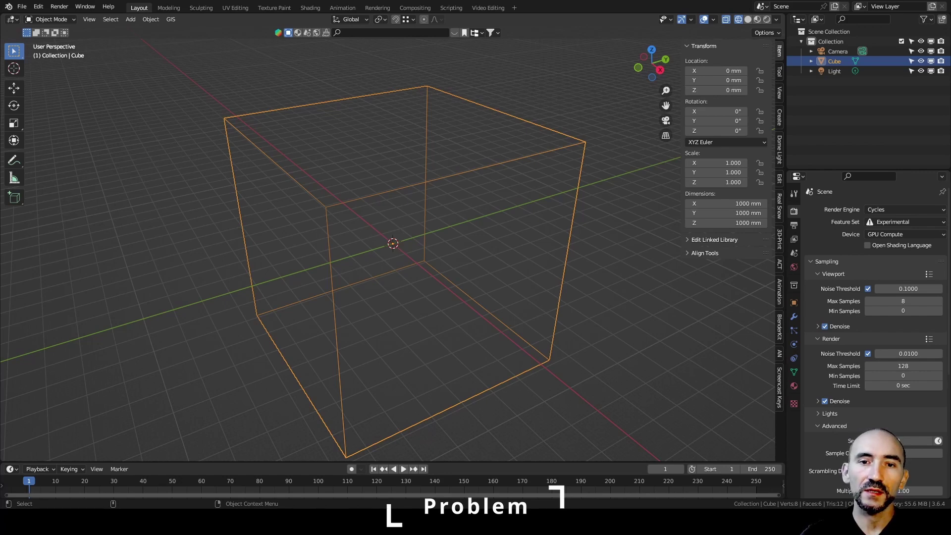
- Display the modifier properties of the cube
{"action": "left_click", "coordinate": [794, 316]}
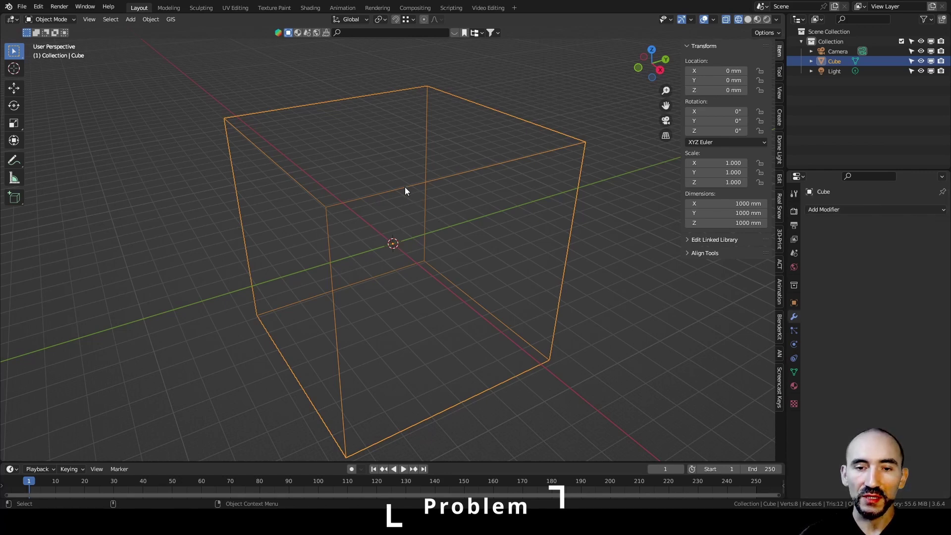
{"action": "left_click", "coordinate": [447, 108]}
{"action": "left_click", "coordinate": [450, 97]}
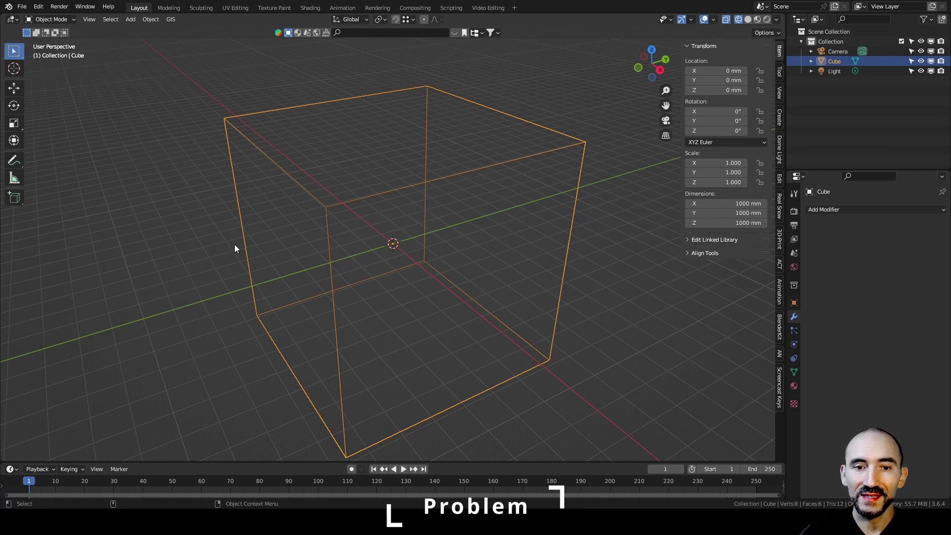
{"action": "scroll", "coordinate": [475, 261], "scroll_direction": "down", "scroll_amount": 2}
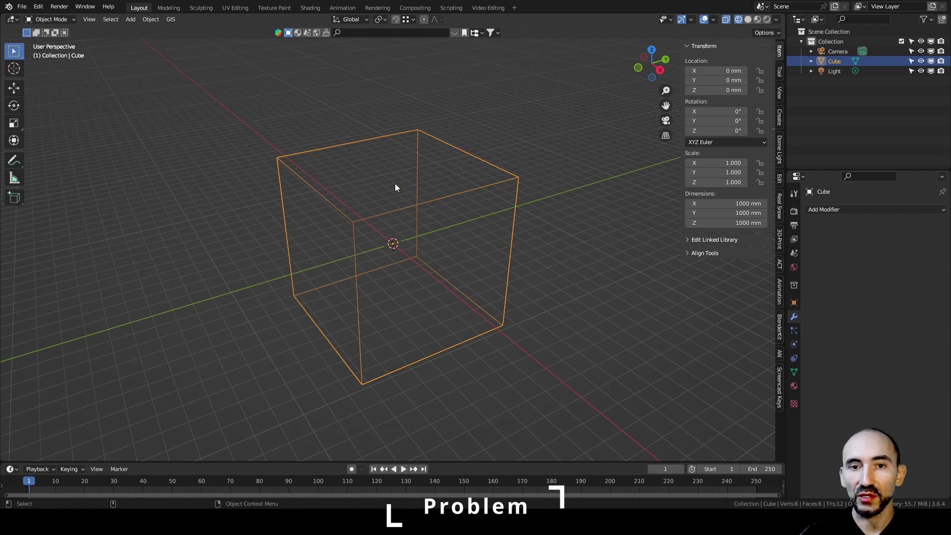
{"action": "scroll", "coordinate": [397, 185], "scroll_direction": "up", "scroll_amount": 2}
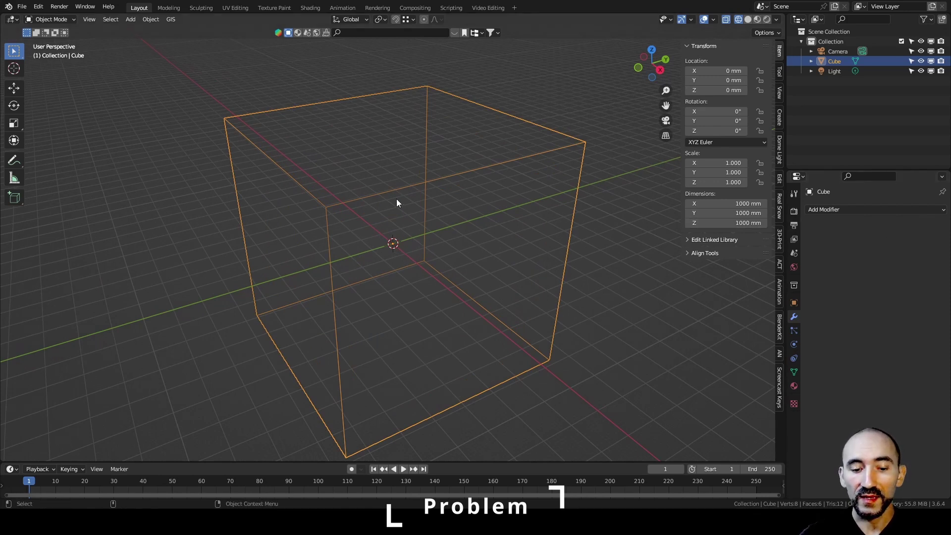
- Create a linked duplicate of the cube and move it about 1220 mm along the X axis
{"action": "key", "text": "shift+d"}
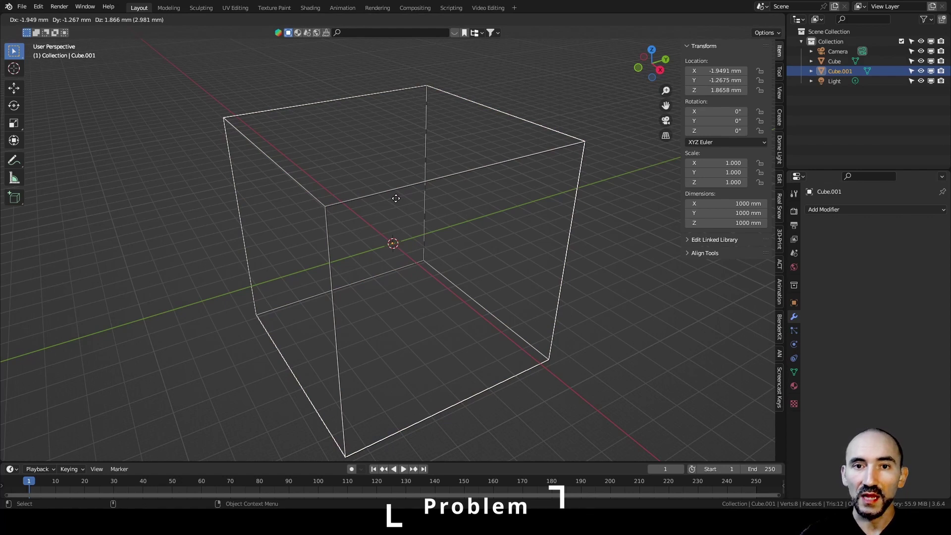
{"action": "key", "text": "Escape"}
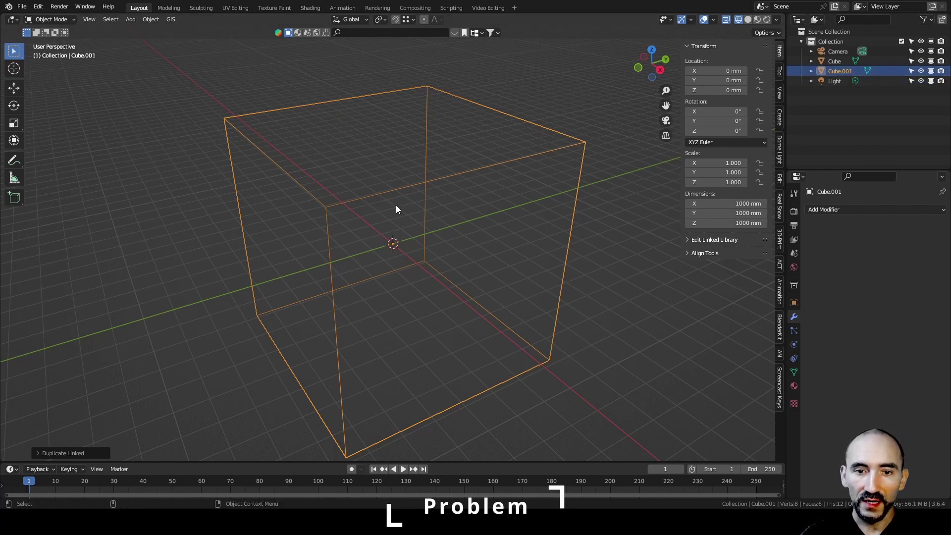
{"action": "scroll", "coordinate": [396, 205], "scroll_direction": "down", "scroll_amount": 2}
{"action": "key", "text": "g"}
{"action": "key", "text": "x"}
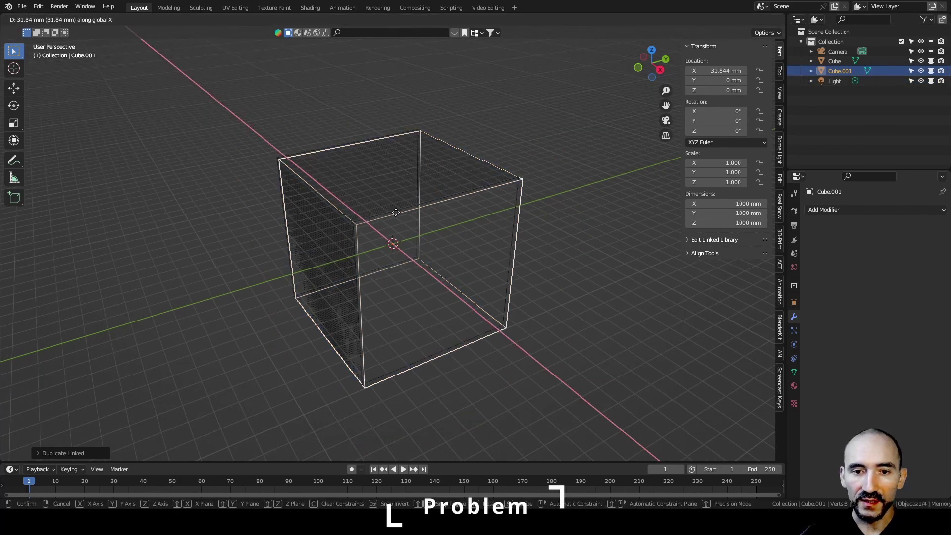
{"action": "left_click", "coordinate": [545, 309]}
- Try to move an upper corner vertex of the original cube in Edit Mode
{"action": "left_click", "coordinate": [473, 209]}
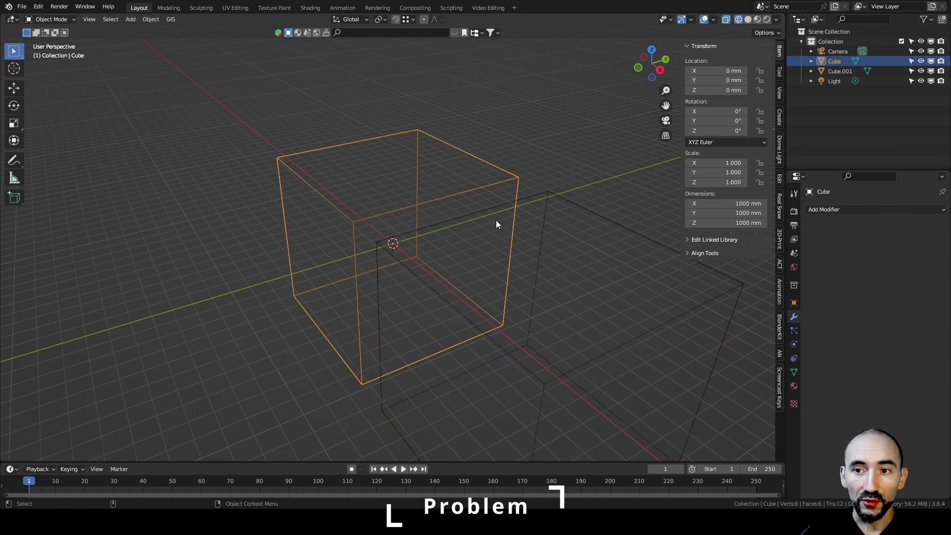
{"action": "key", "text": "Tab"}
{"action": "left_click_drag", "start_coordinate": [261, 104], "coordinate": [311, 192]}
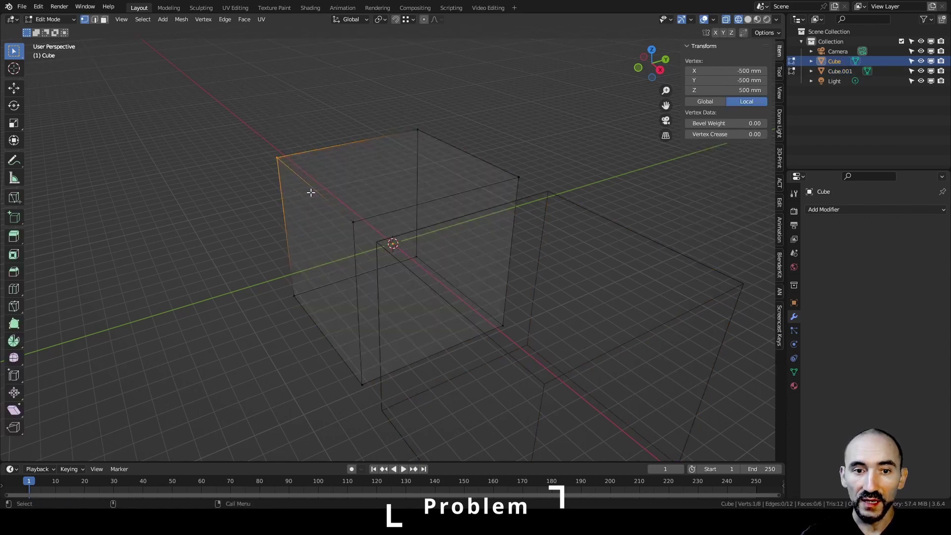
{"action": "key", "text": "g"}
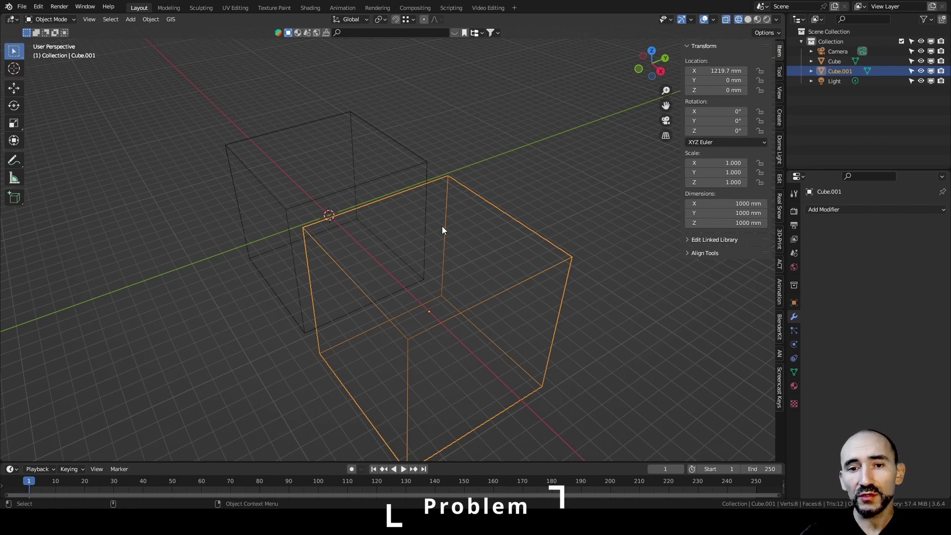
- Scale the linked duplicate cube down uniformly to about 858 mm per side
{"action": "middle_click_drag", "start_coordinate": [443, 278], "coordinate": [465, 225]}
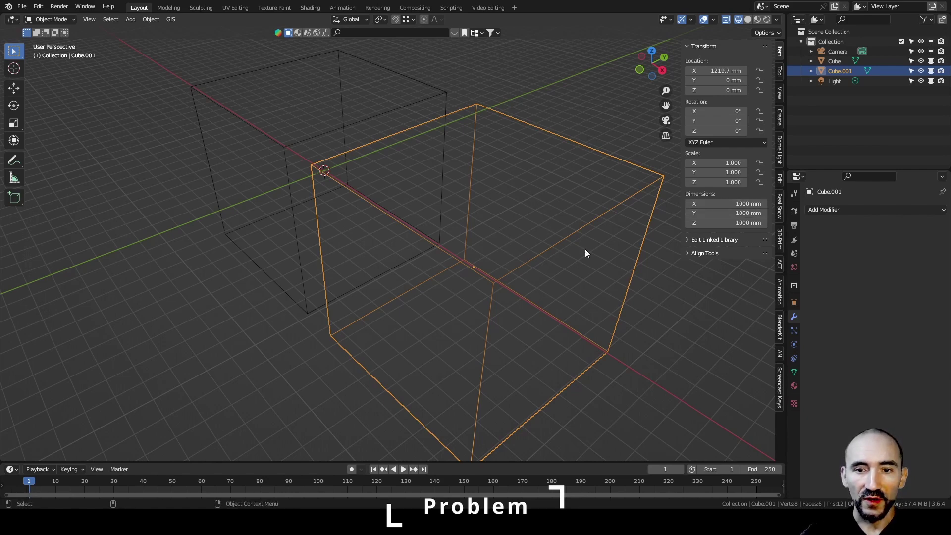
{"action": "key", "text": "s"}
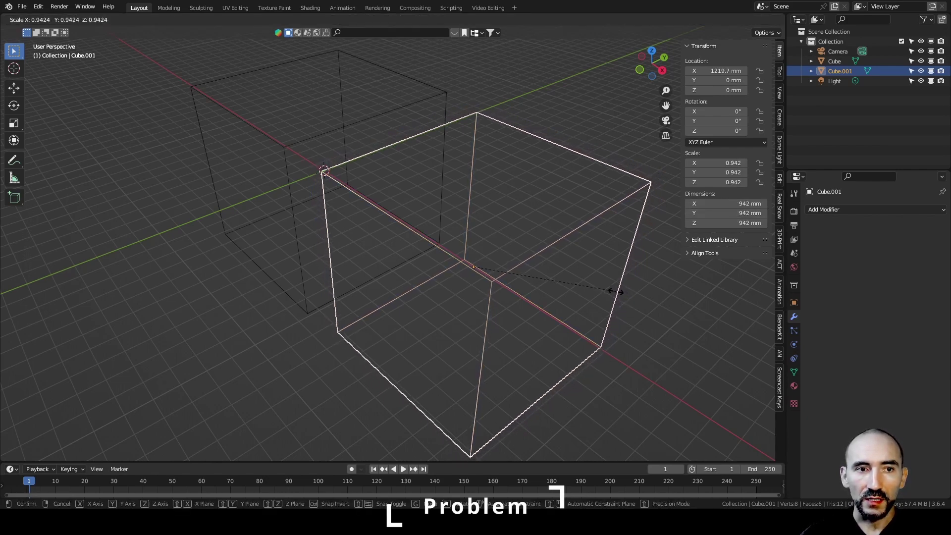
{"action": "left_click", "coordinate": [603, 287]}
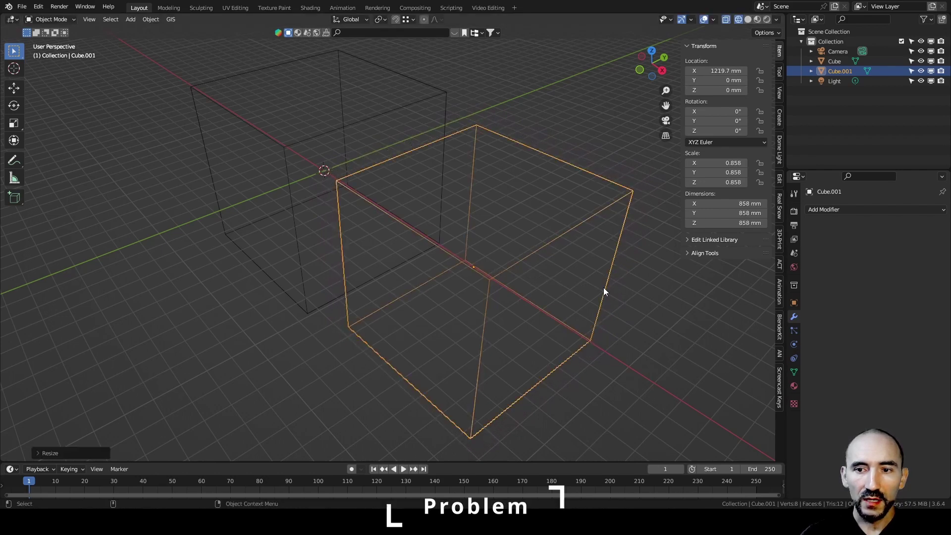
- Set the X, Y and Z dimensions of the linked duplicate cube to 800 mm
{"action": "left_click_drag", "start_coordinate": [728, 203], "coordinate": [732, 223]}
{"action": "type", "text": "800"}
{"action": "key", "text": "Return"}
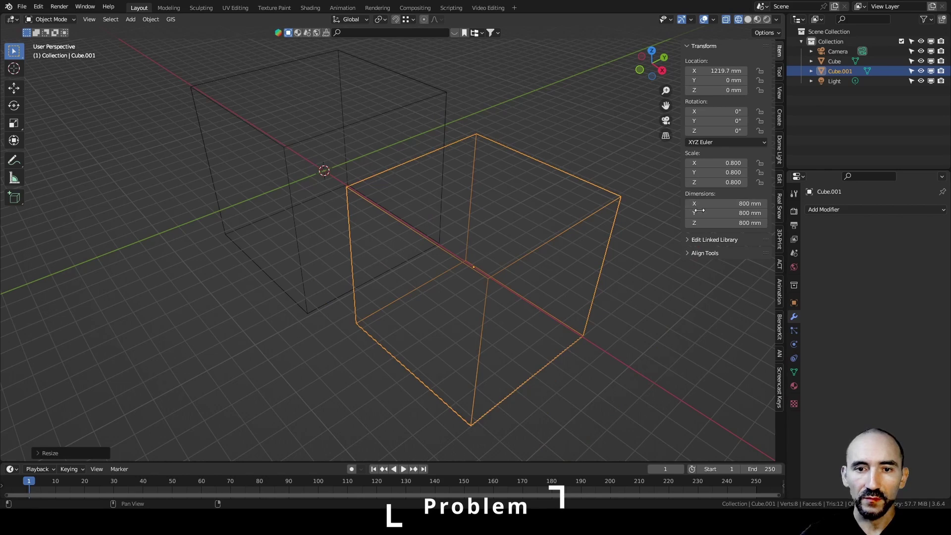
- Apply the scale of the 800 mm linked duplicate cube
{"action": "middle_click_drag", "start_coordinate": [479, 208], "coordinate": [472, 178]}
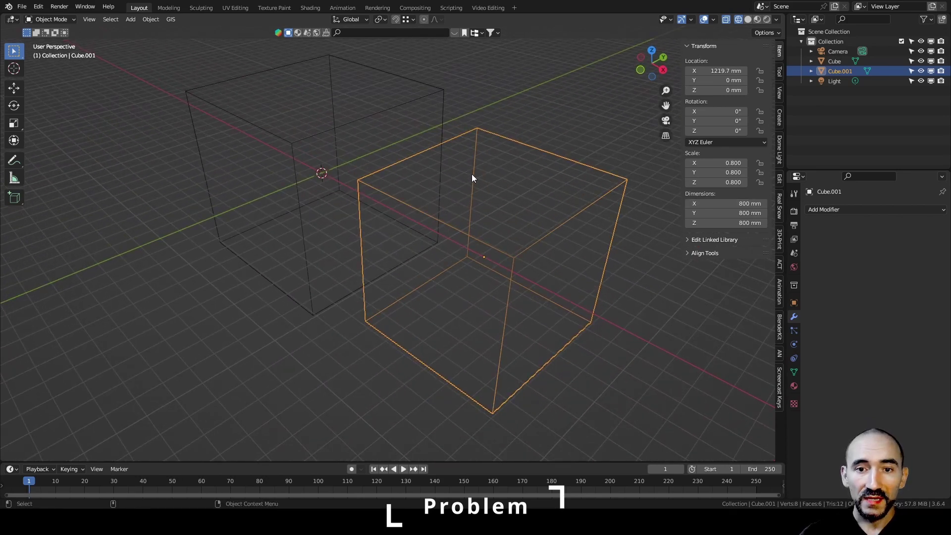
{"action": "key", "text": "ctrl+a"}
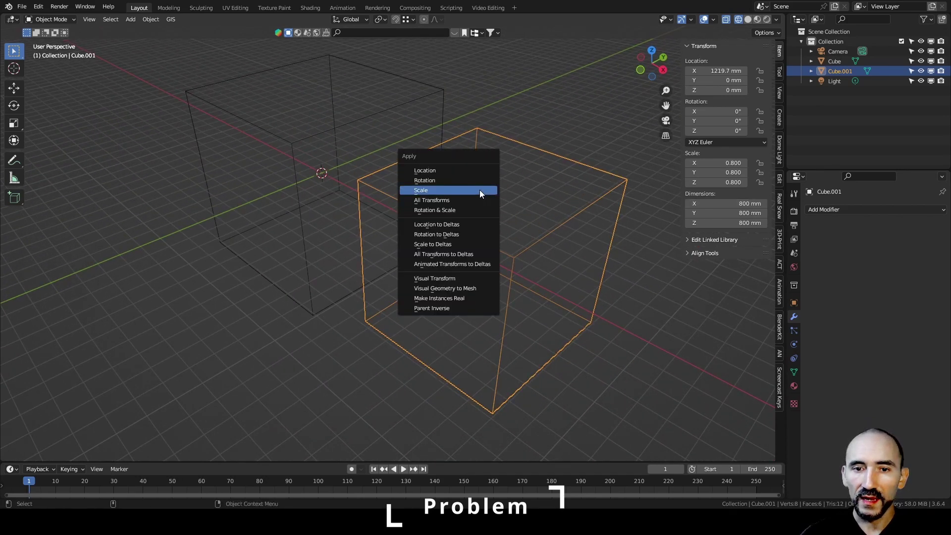
{"action": "left_click", "coordinate": [479, 190]}
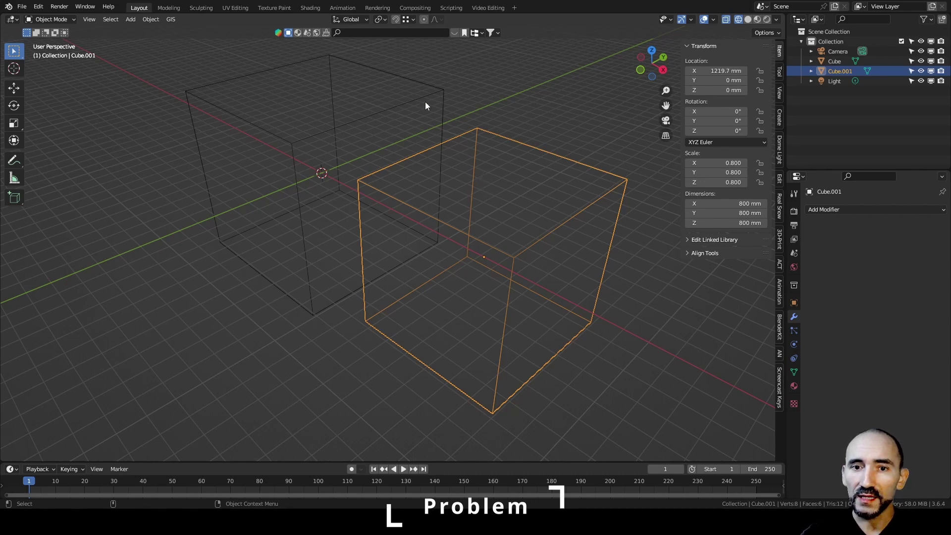
{"action": "key", "text": "ctrl+a"}
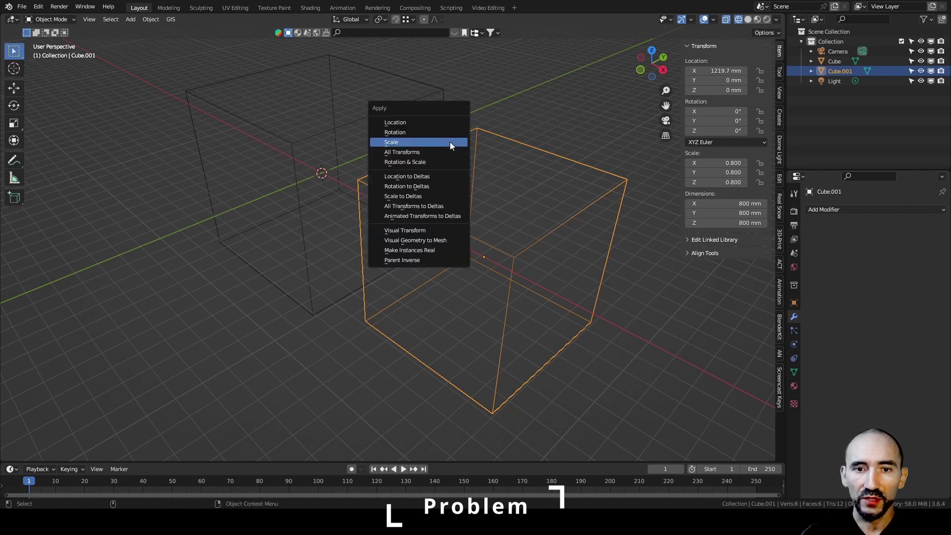
{"action": "left_click", "coordinate": [449, 142]}
{"action": "left_click", "coordinate": [450, 142]}
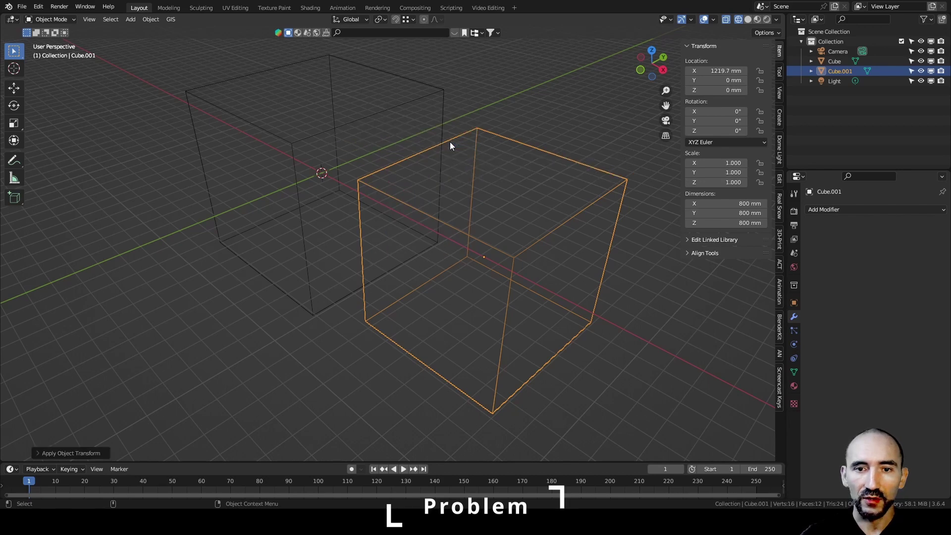
- Try to move the same upper corner vertex of the original cube again in Edit Mode
{"action": "left_click", "coordinate": [440, 124]}
{"action": "key", "text": "Tab"}
{"action": "left_click", "coordinate": [185, 92]}
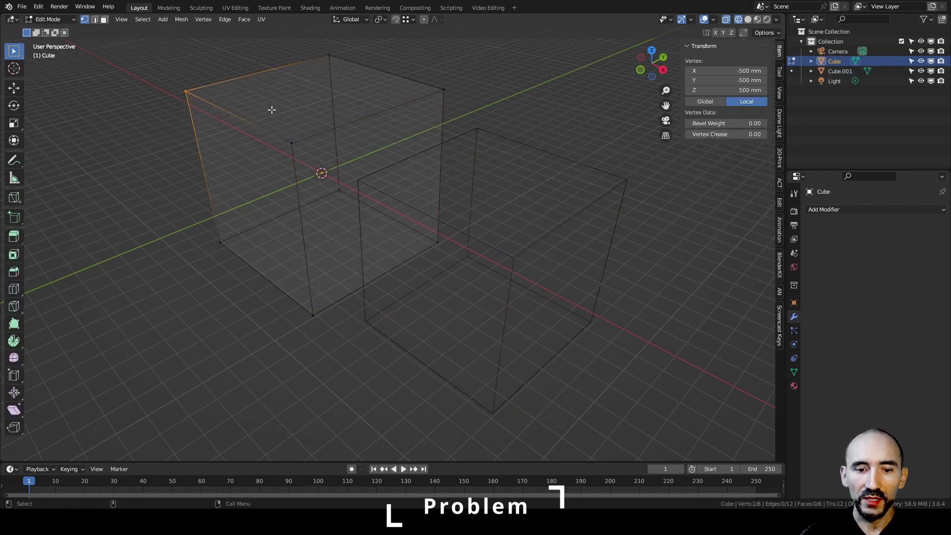
{"action": "key", "text": "g"}
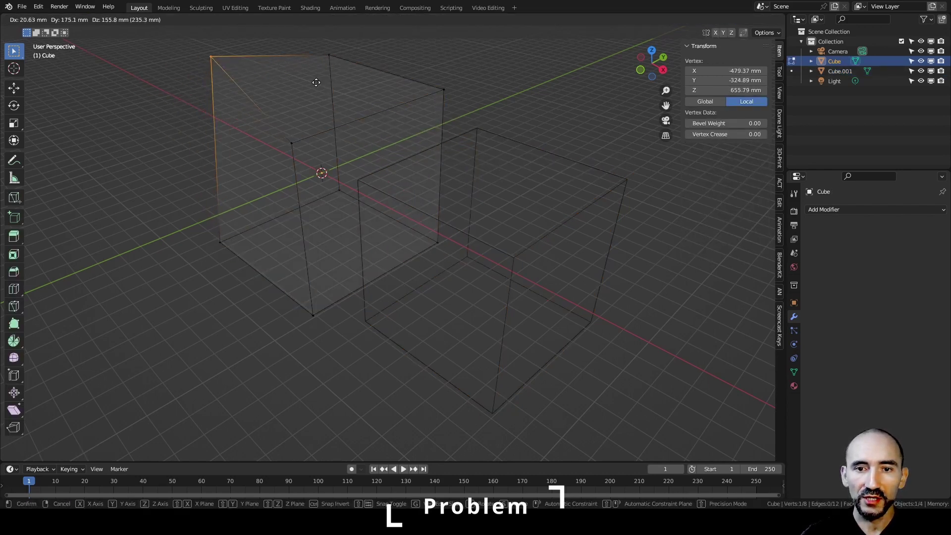
{"action": "key", "text": "Escape"}
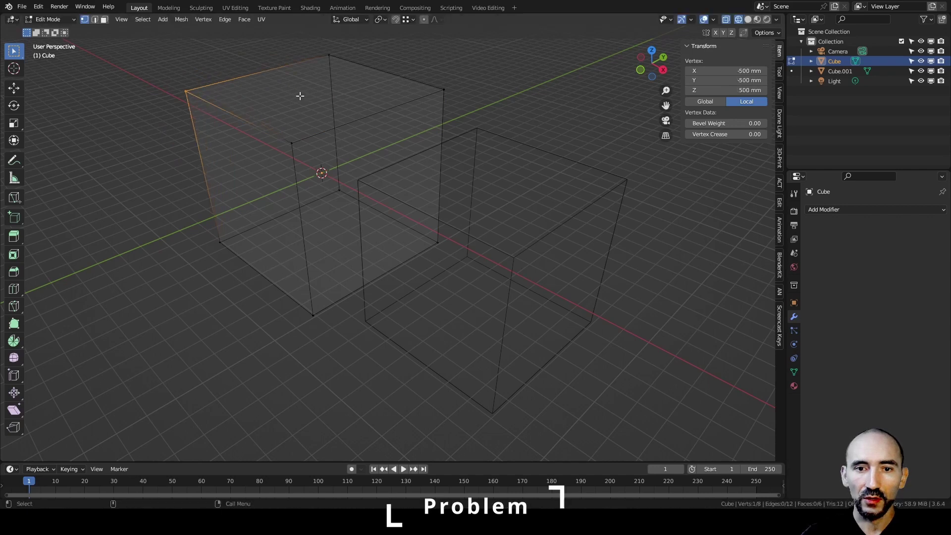
{"action": "key", "text": "Tab"}
- Undo the scale application on the linked duplicate cube
{"action": "left_click", "coordinate": [500, 170]}
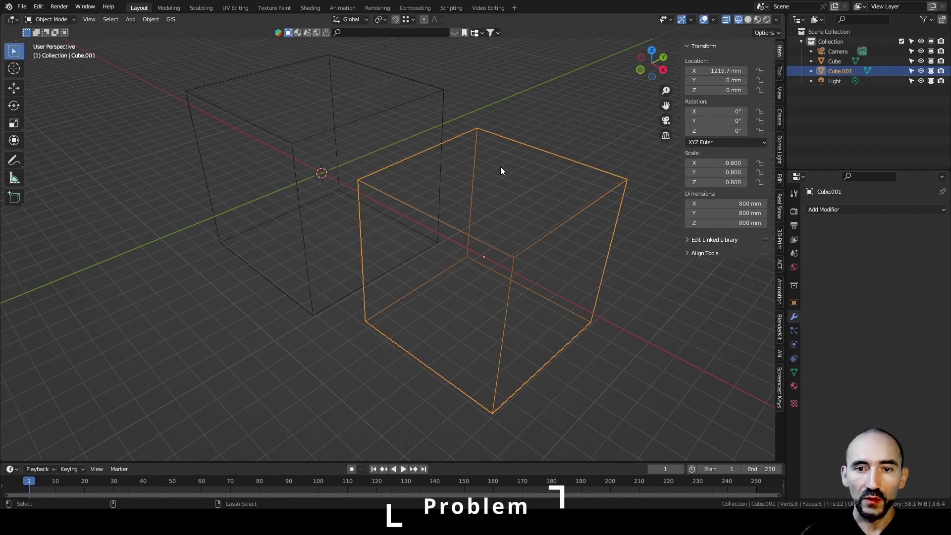
{"action": "key", "text": "ctrl+z"}
{"action": "key", "text": "ctrl+z"}
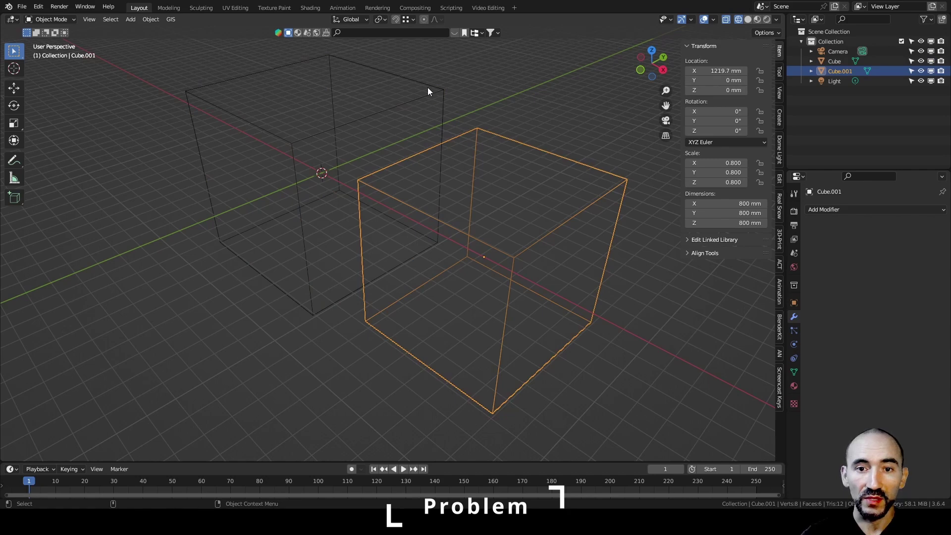
- Try to scale the original cube up uniformly, and return the selection to the linked duplicate
{"action": "left_click", "coordinate": [428, 89]}
{"action": "left_click", "coordinate": [499, 134]}
{"action": "key", "text": "ctrl+z"}
{"action": "key", "text": "s"}
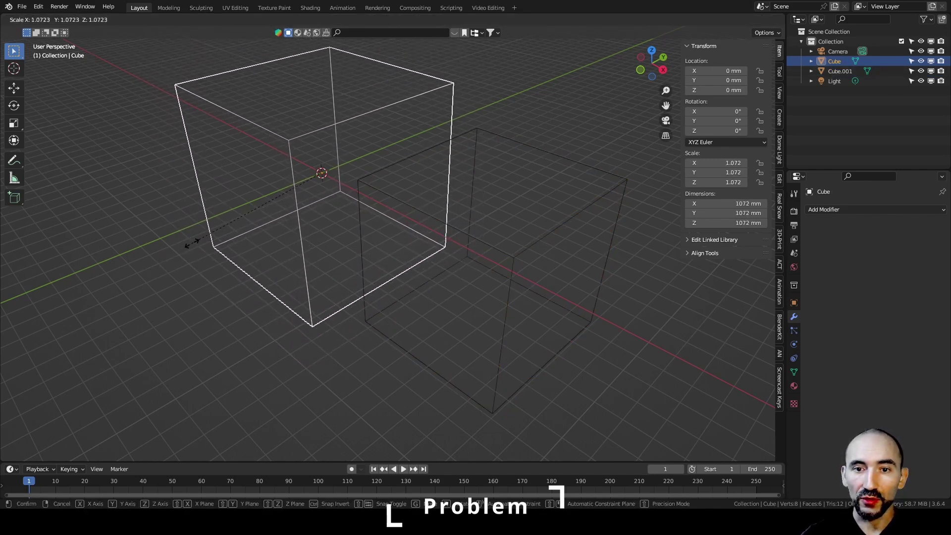
{"action": "key", "text": "Escape"}
{"action": "left_click", "coordinate": [477, 142]}
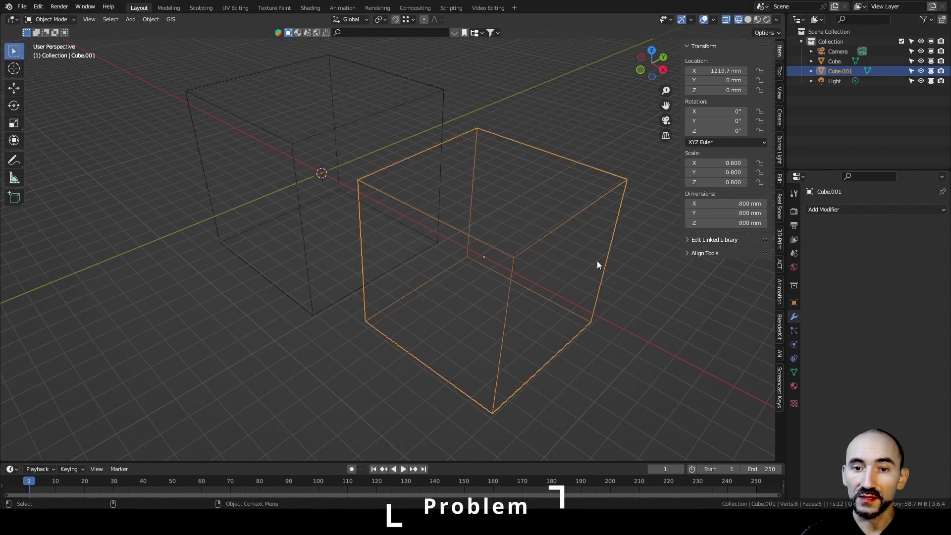
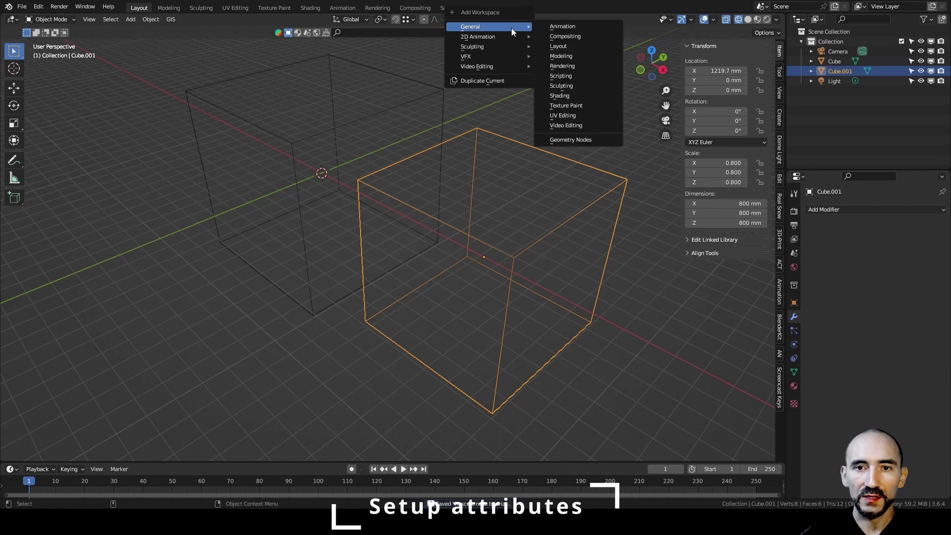
- Add a Geometry Nodes workspace, and create a new node tree on the linked duplicate cube with its group inputs displayed
{"action": "left_click", "coordinate": [581, 139]}
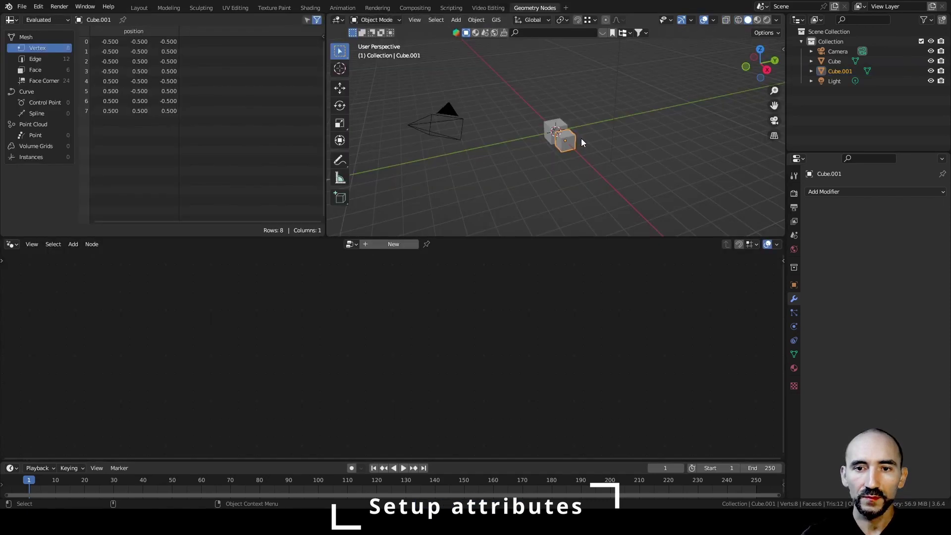
{"action": "key", "text": "KP_Decimal"}
{"action": "left_click", "coordinate": [393, 244]}
{"action": "middle_click_drag", "start_coordinate": [663, 419], "coordinate": [565, 323]}
{"action": "key", "text": "n"}
{"action": "left_click", "coordinate": [779, 307]}
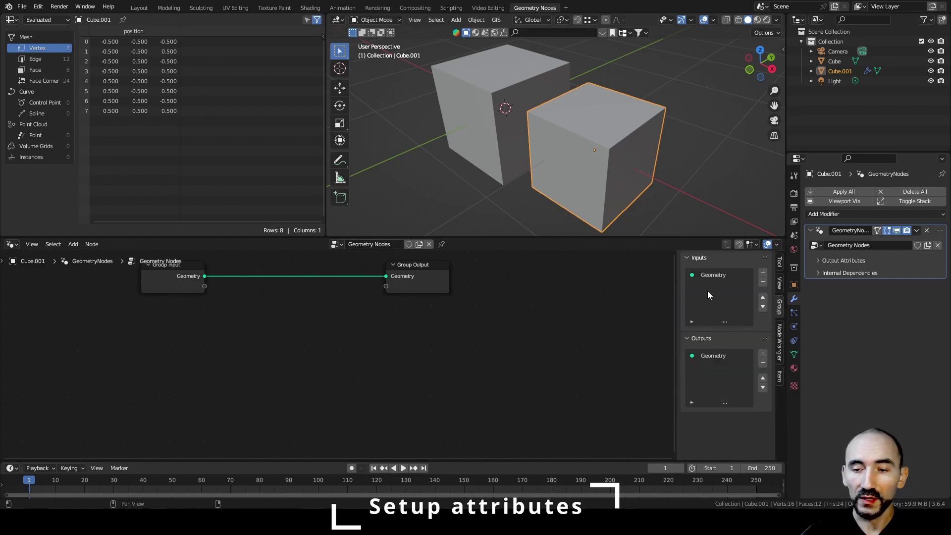
- Add a Boolean group input named X Offset to the node tree
{"action": "left_click", "coordinate": [763, 273]}
{"action": "left_click", "coordinate": [750, 334]}
{"action": "left_click", "coordinate": [746, 454]}
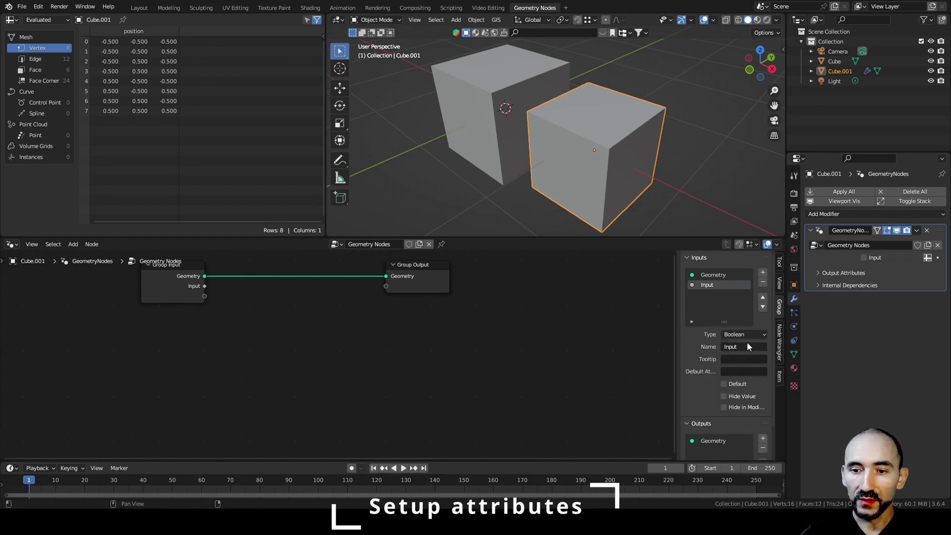
{"action": "type", "text": "X"}
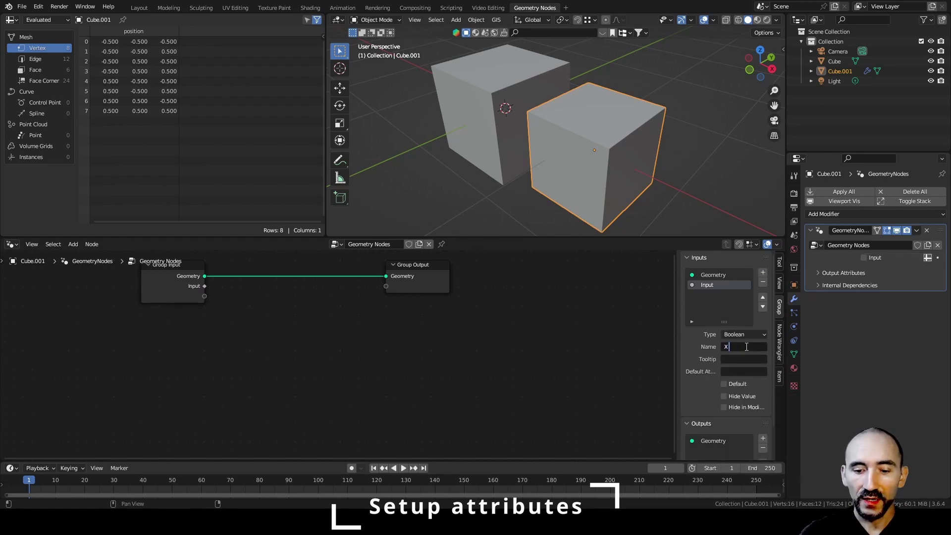
{"action": "type", "text": " Offset"}
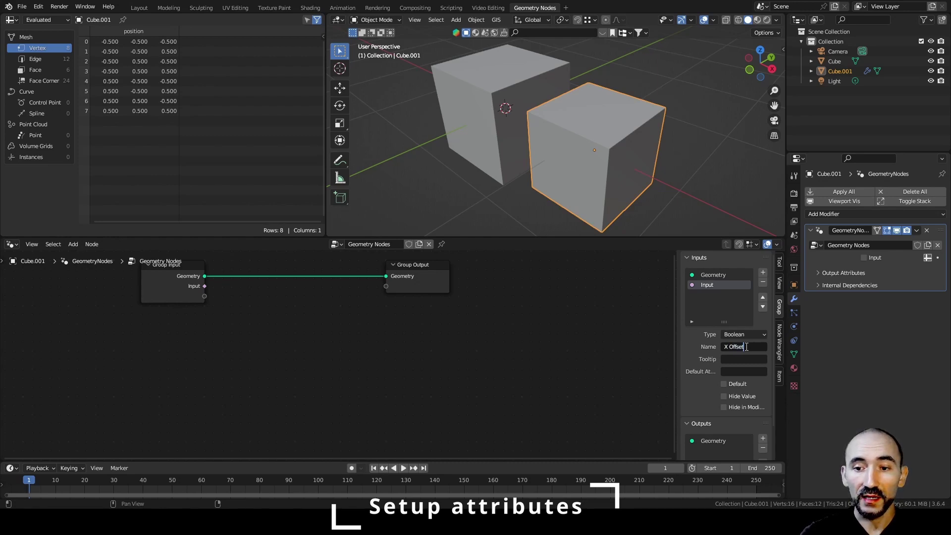
{"action": "key", "text": "Return"}
- Add two more Boolean group inputs named Y Offset and Z Offset
{"action": "left_click", "coordinate": [762, 272]}
{"action": "left_click", "coordinate": [738, 347]}
{"action": "type", "text": "Y Offset"}
{"action": "key", "text": "Return"}
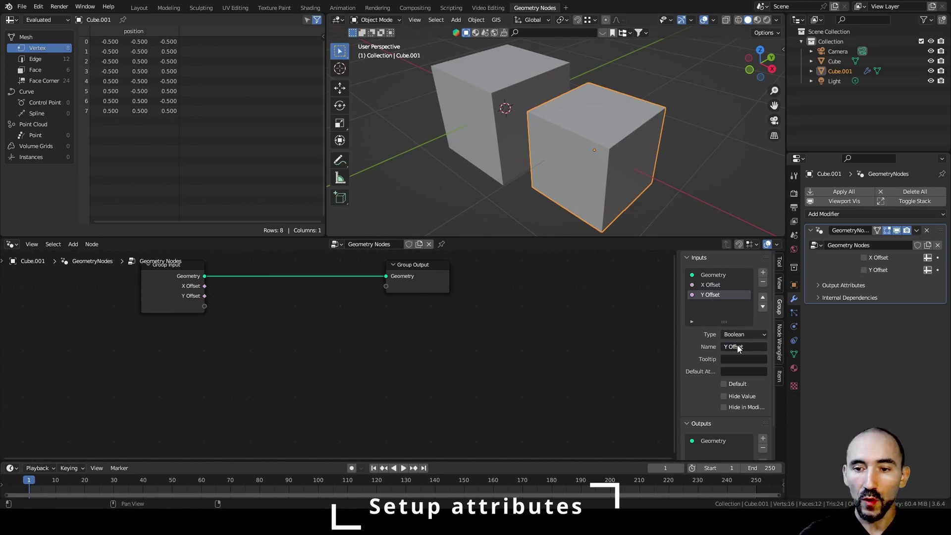
{"action": "left_click", "coordinate": [763, 272]}
{"action": "left_click", "coordinate": [737, 347]}
{"action": "type", "text": "Z Offset"}
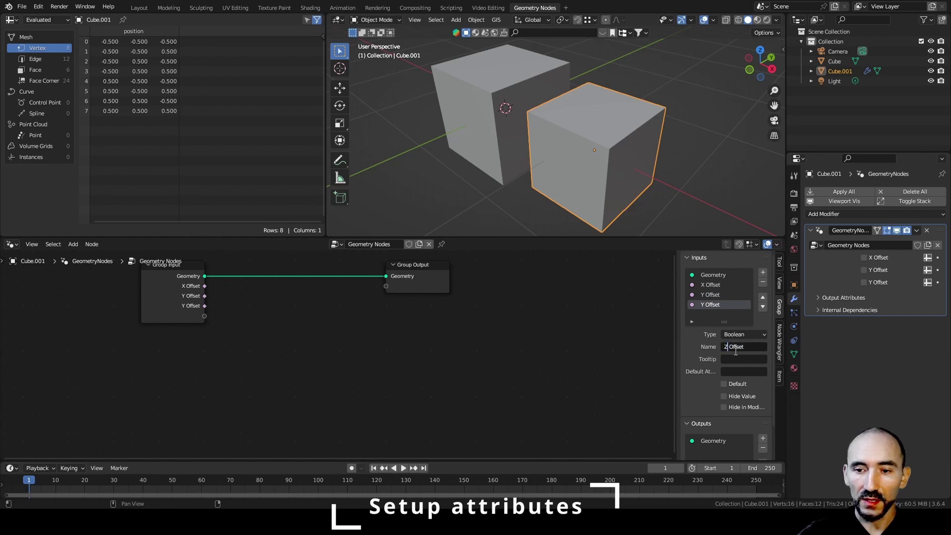
{"action": "key", "text": "Return"}
- Add Float group inputs named X, Y and Z, and order each one directly below its matching offset input
{"action": "left_click", "coordinate": [763, 272]}
{"action": "left_click", "coordinate": [741, 335]}
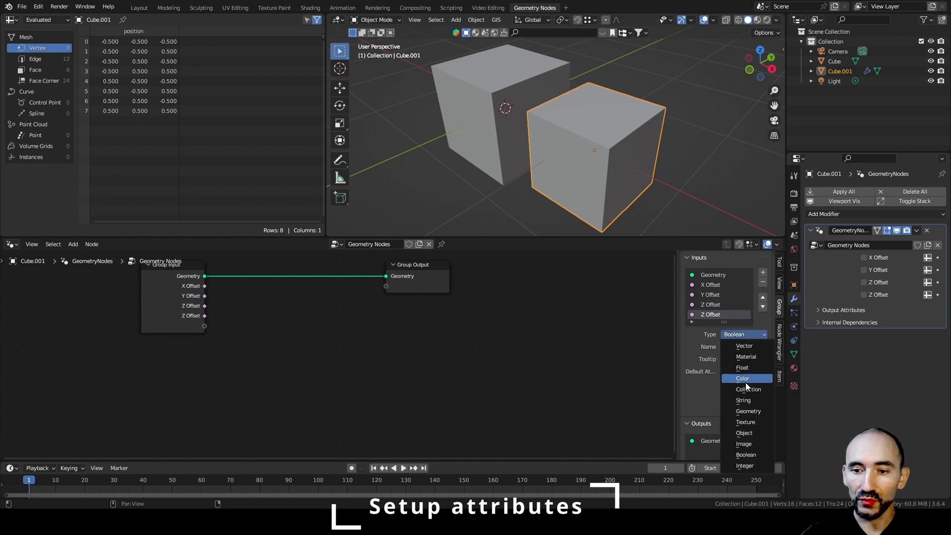
{"action": "left_click", "coordinate": [742, 368]}
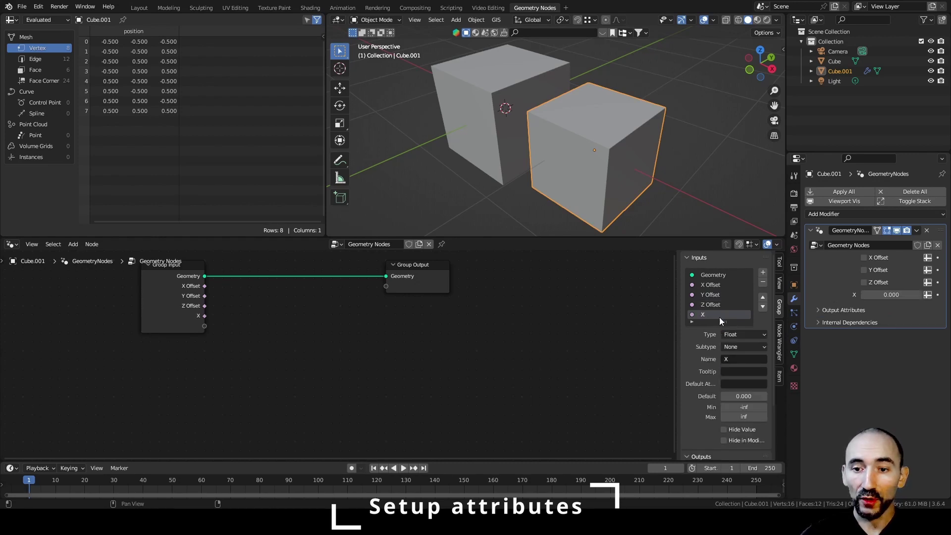
{"action": "left_click", "coordinate": [763, 272]}
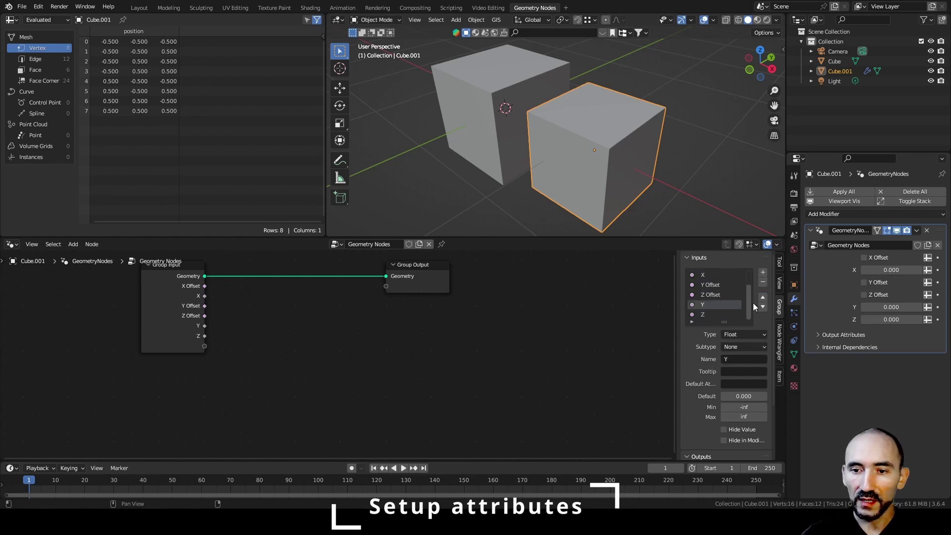
{"action": "left_click", "coordinate": [762, 297]}
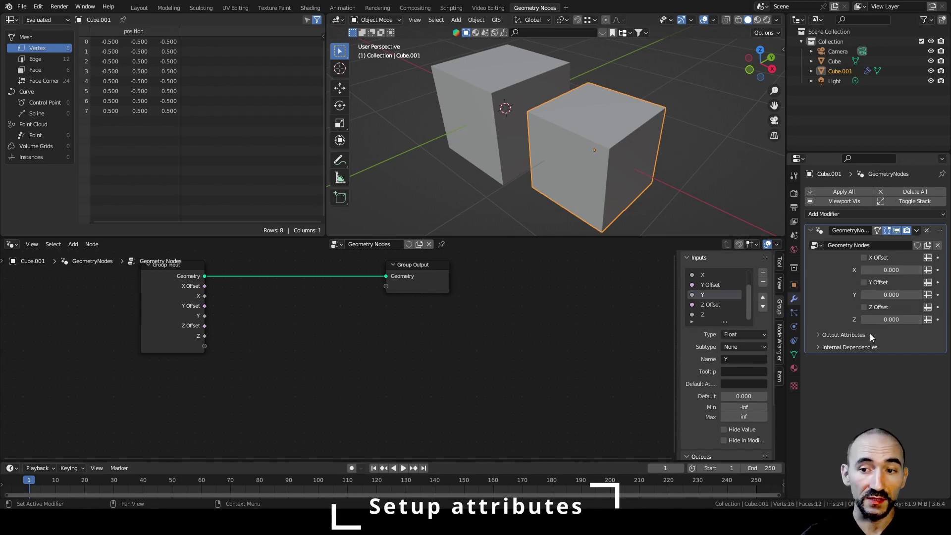
- Move the Group Output node farther away from the Group Input node and save the file
{"action": "left_click", "coordinate": [421, 270]}
{"action": "key", "text": "ctrl+s"}
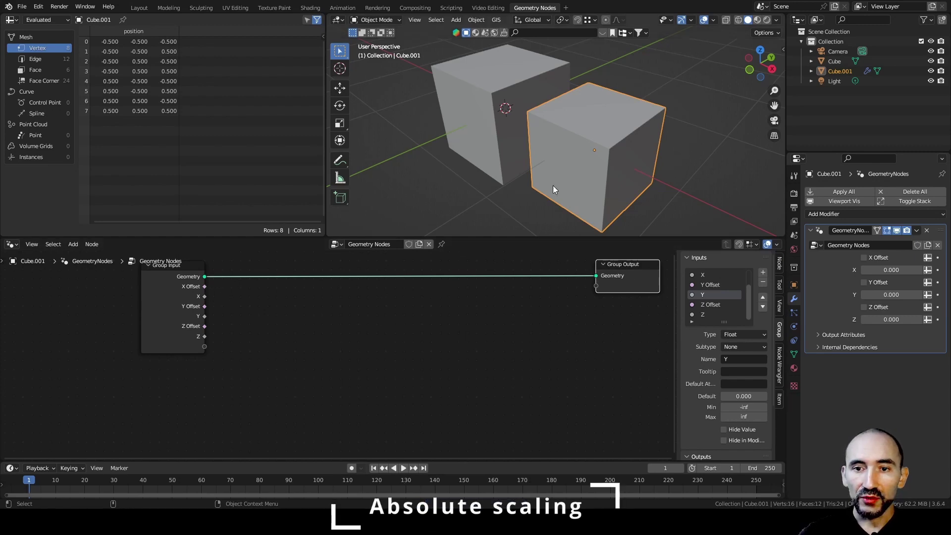
- Set the X, Y and Z scale of the linked duplicate cube to 1 and save the file
{"action": "key", "text": "n"}
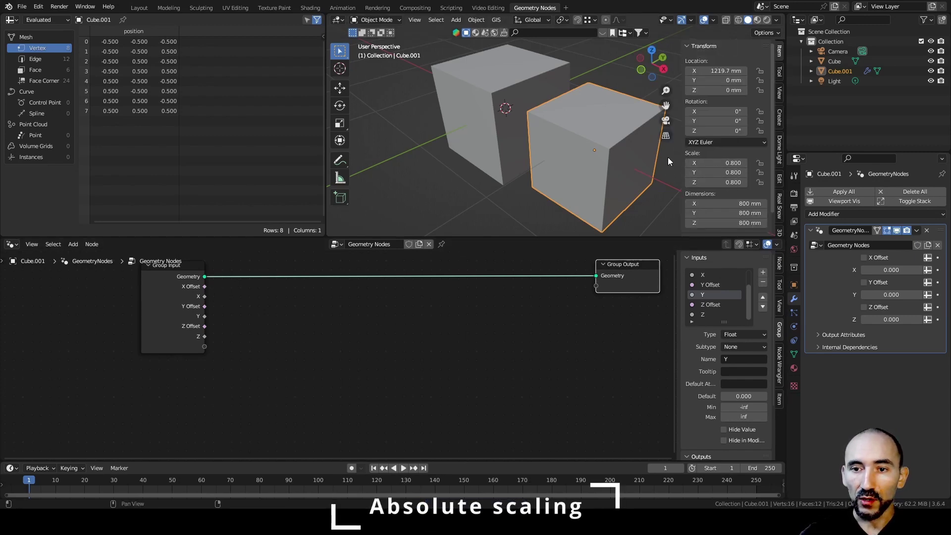
{"action": "left_click_drag", "start_coordinate": [720, 162], "coordinate": [721, 182]}
{"action": "type", "text": "1"}
{"action": "key", "text": "Return"}
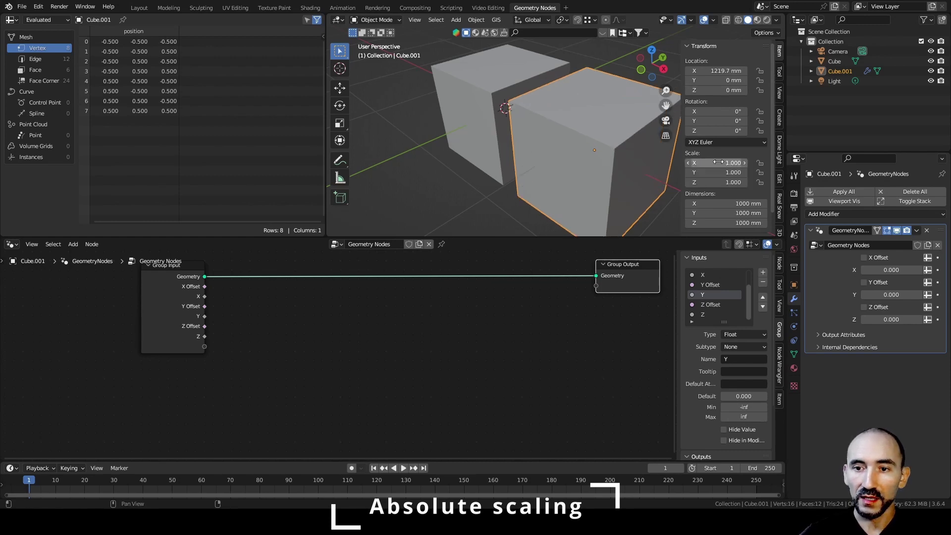
{"action": "mouse_move", "coordinate": [551, 142]}
{"action": "middle_mouse_down"}
{"action": "mouse_move", "coordinate": [565, 111]}
{"action": "mouse_move", "coordinate": [545, 124]}
{"action": "middle_mouse_up"}
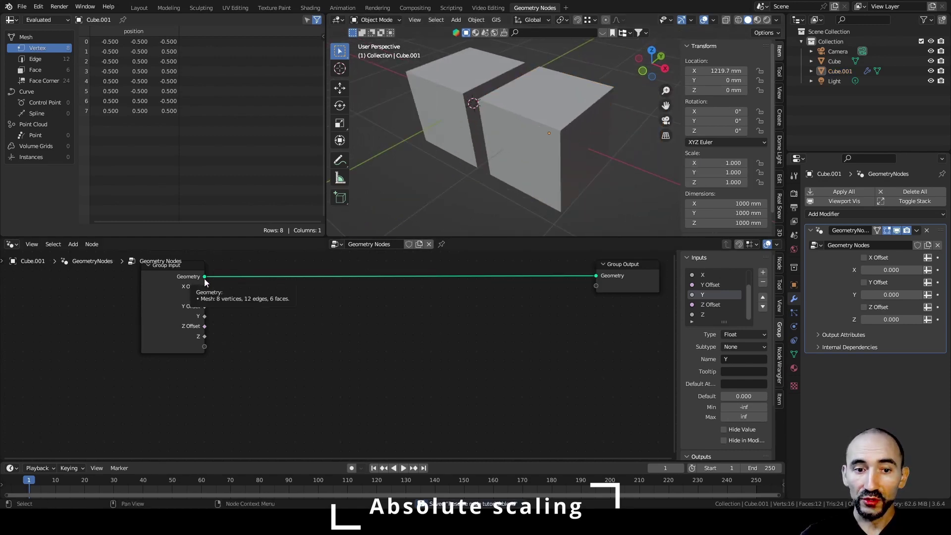
{"action": "key", "text": "ctrl+s"}
- Add a Bounding Box node fed by the Group Input's Geometry output
{"action": "left_click_drag", "start_coordinate": [205, 277], "coordinate": [299, 359]}
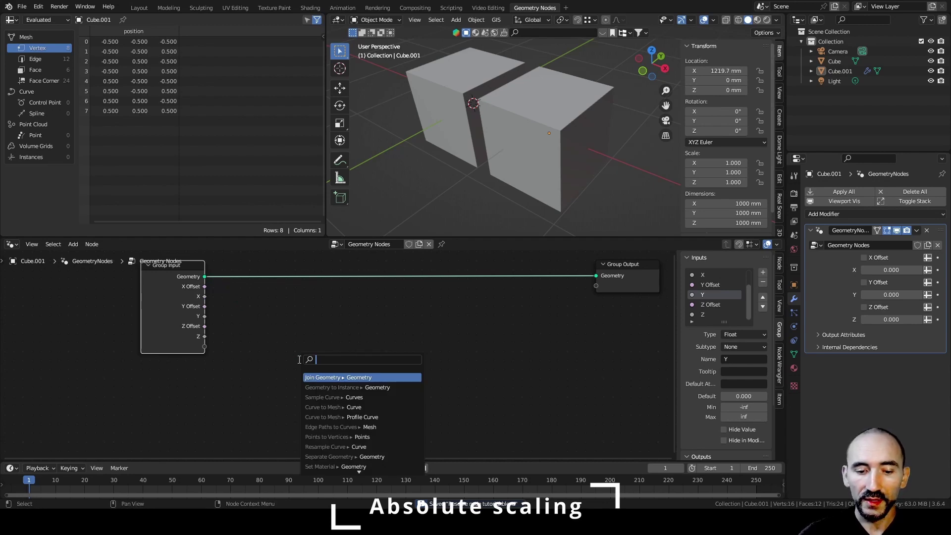
{"action": "type", "text": "bound"}
{"action": "key", "text": "Return"}
{"action": "left_click", "coordinate": [170, 287]}
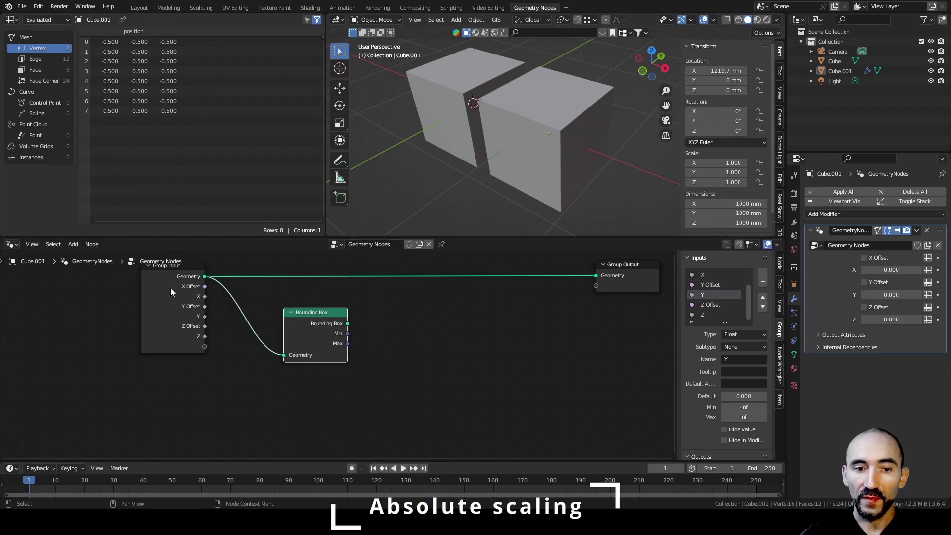
- Add a Vector Math Subtract node that subtracts the Bounding Box's Min from its Max, and collapse the node
{"action": "middle_click_drag", "start_coordinate": [395, 337], "coordinate": [164, 340]}
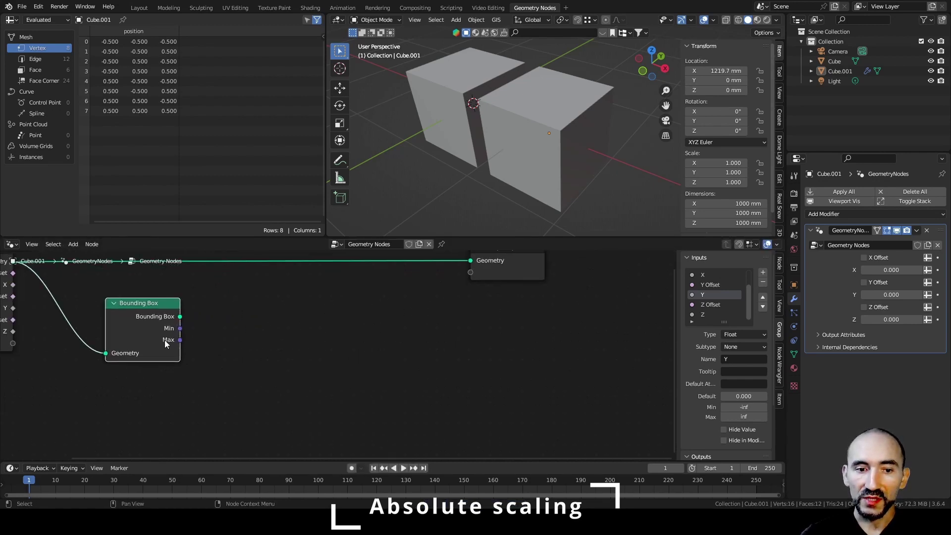
{"action": "scroll", "coordinate": [165, 340], "scroll_direction": "up", "scroll_amount": 1}
{"action": "left_click_drag", "start_coordinate": [179, 339], "coordinate": [226, 341]}
{"action": "type", "text": "subtr"}
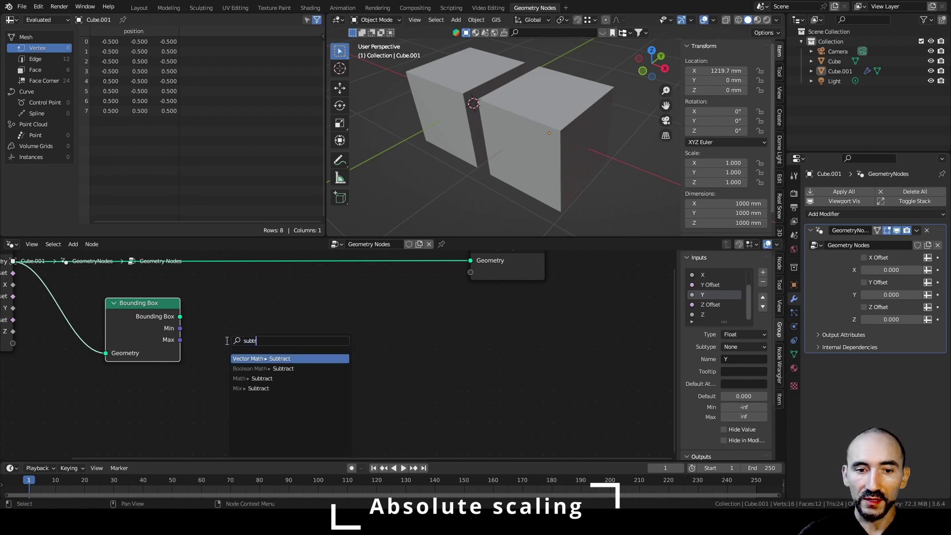
{"action": "key", "text": "Return"}
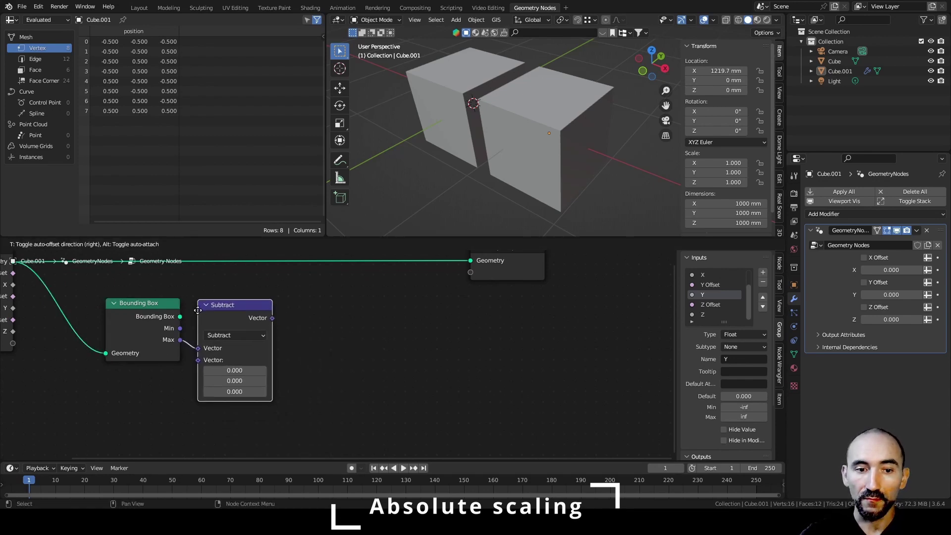
{"action": "left_click", "coordinate": [197, 311]}
{"action": "left_click_drag", "start_coordinate": [179, 328], "coordinate": [198, 360]}
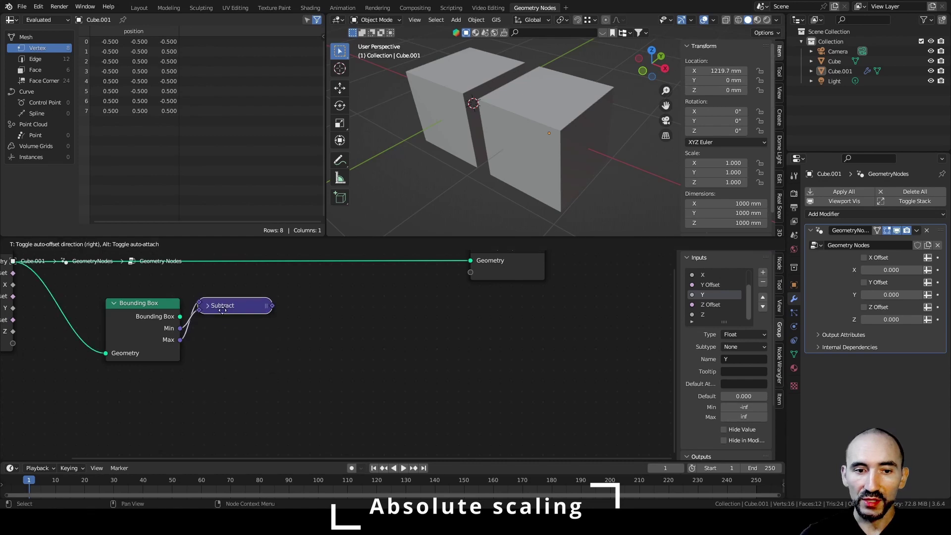
{"action": "key", "text": "h"}
{"action": "scroll", "coordinate": [534, 143], "scroll_direction": "down", "scroll_amount": 1}
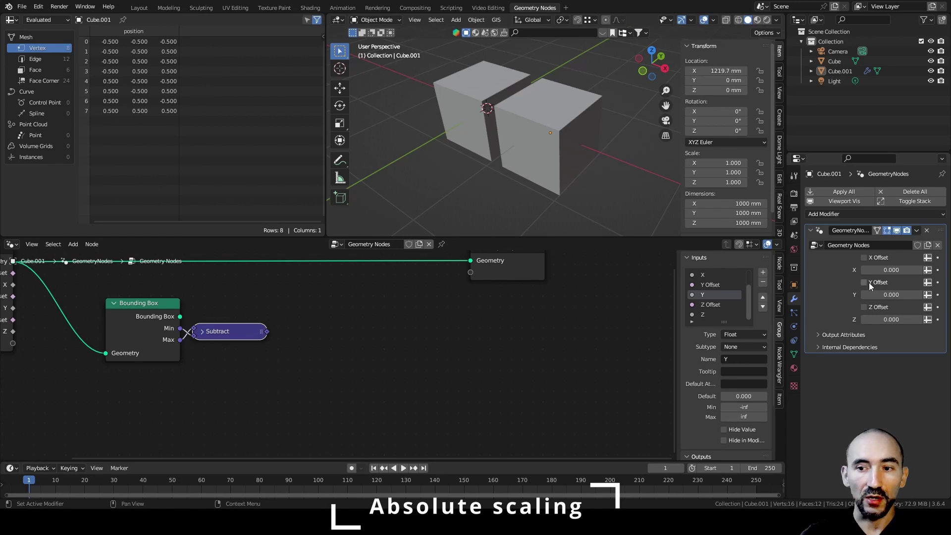
- Add a Separate XYZ node and feed it with the Subtract node's Vector output
{"action": "middle_click_drag", "start_coordinate": [524, 298], "coordinate": [426, 281]}
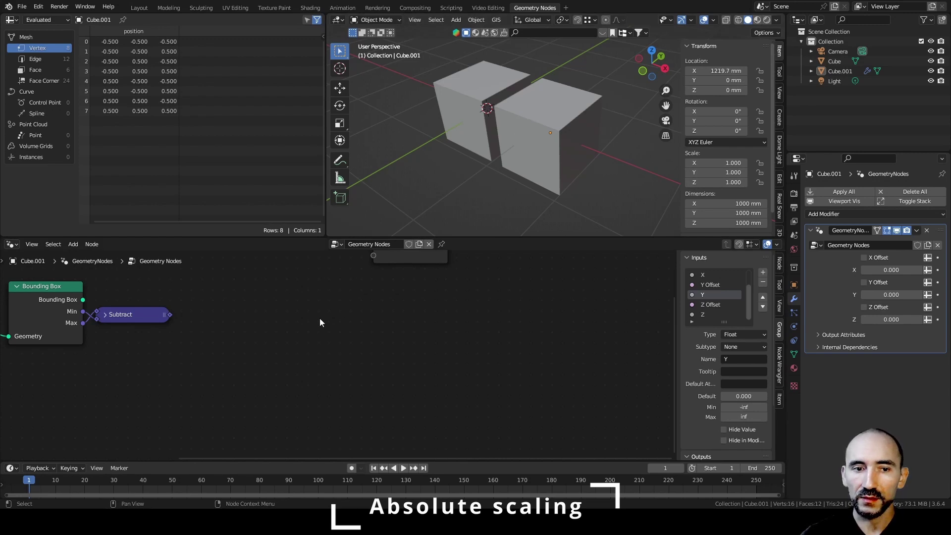
{"action": "scroll", "coordinate": [297, 322], "scroll_direction": "left", "scroll_amount": 2}
{"action": "key", "text": "shift+a"}
{"action": "type", "text": "separa"}
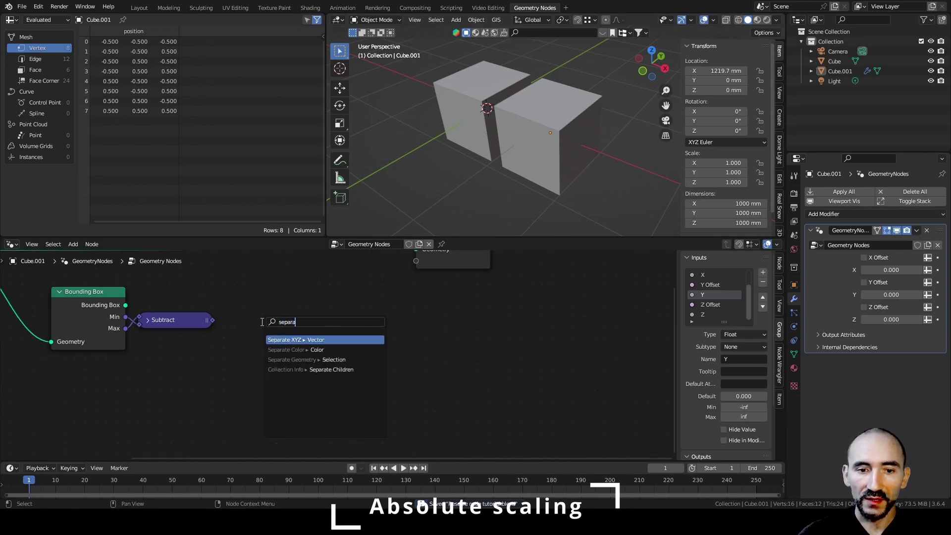
{"action": "key", "text": "Return"}
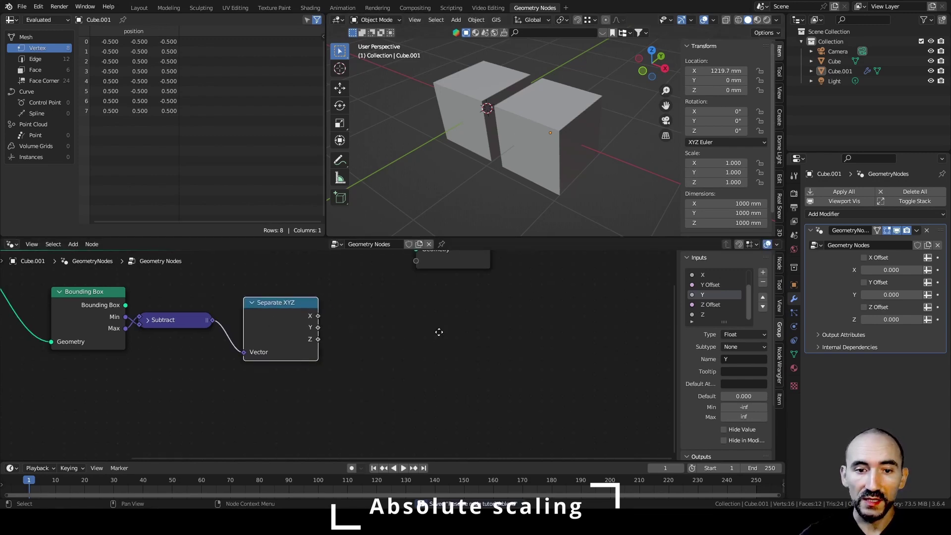
{"action": "middle_click_drag", "start_coordinate": [438, 332], "coordinate": [260, 335]}
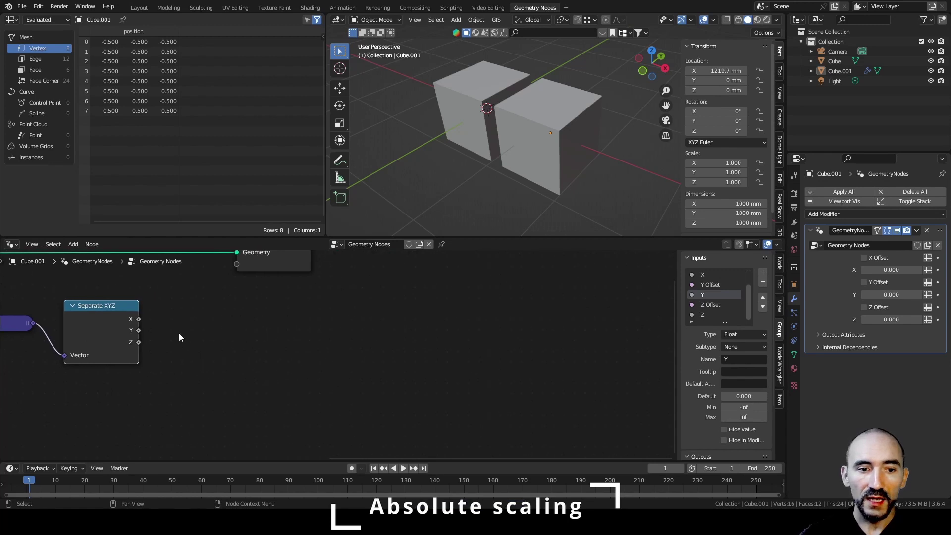
- Select the linked duplicate cube and examine its dimensions
{"action": "left_click", "coordinate": [533, 126]}
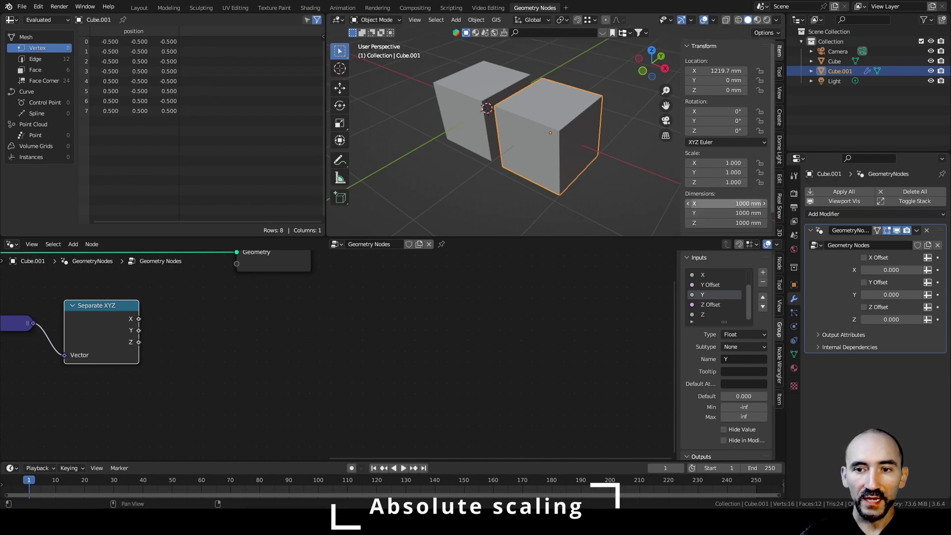
- Try resizing the linked duplicate cube along X through its dimension and scale, and reset the scale to its default
{"action": "left_click_drag", "start_coordinate": [726, 203], "coordinate": [708, 203]}
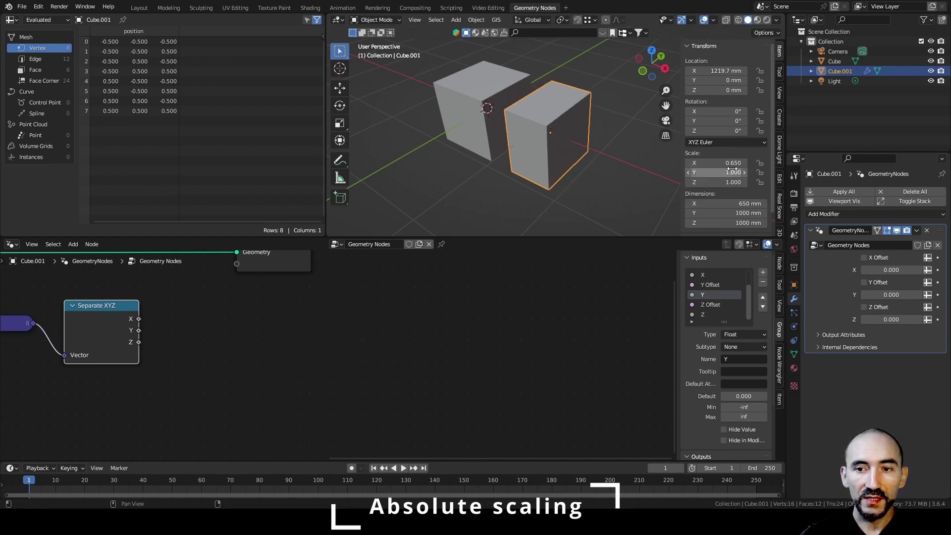
{"action": "left_click_drag", "start_coordinate": [715, 164], "coordinate": [749, 164]}
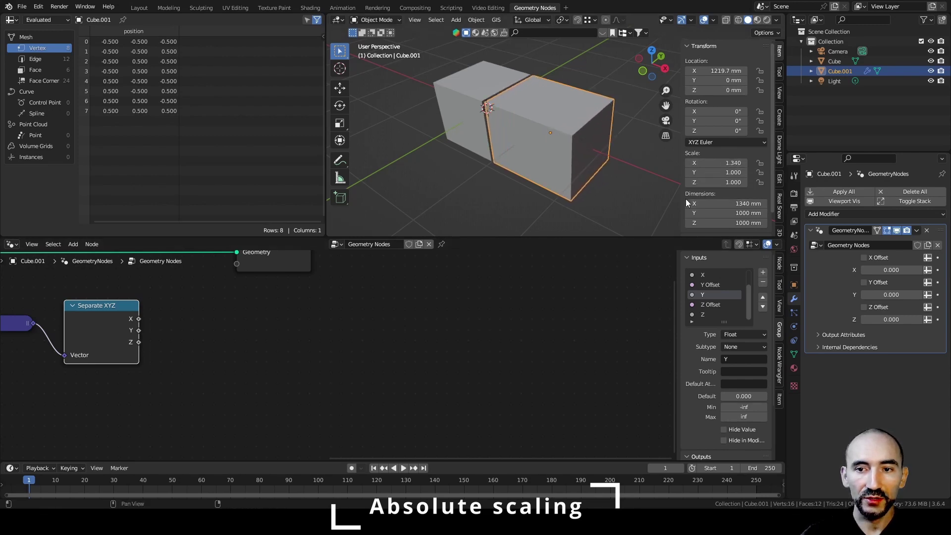
{"action": "key", "text": "BackSpace"}
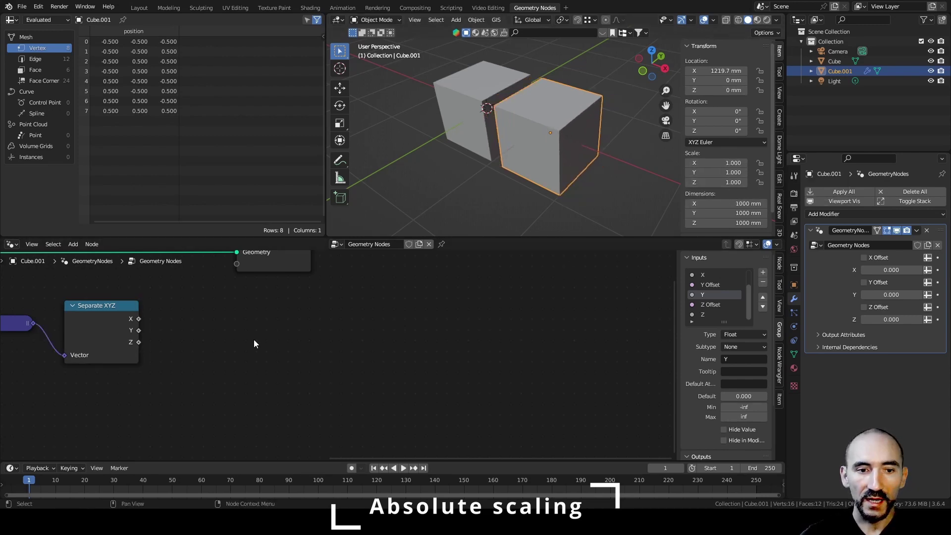
- Duplicate the Group Input node and place the copy below the Separate XYZ node
{"action": "middle_click_drag", "start_coordinate": [263, 342], "coordinate": [347, 347]}
{"action": "scroll", "coordinate": [254, 332], "scroll_direction": "down", "scroll_amount": 2}
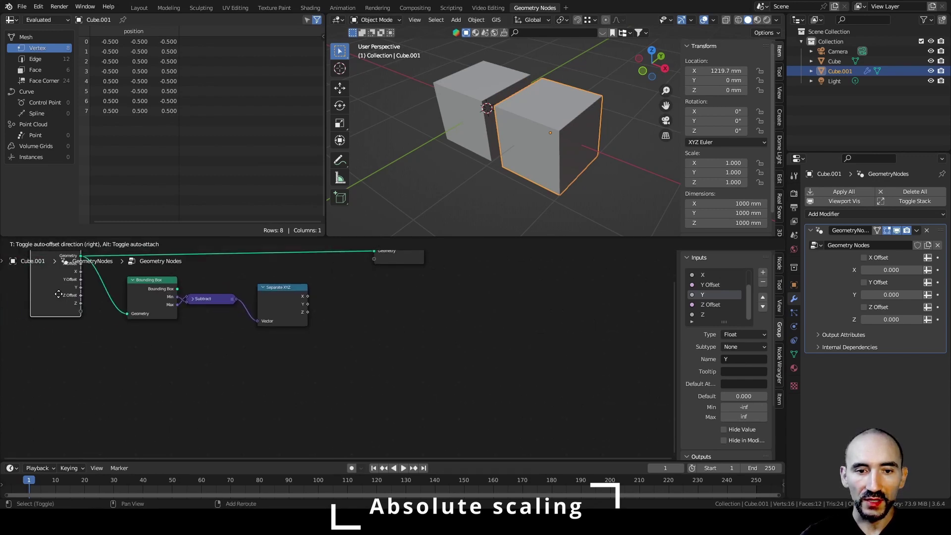
{"action": "left_click", "coordinate": [396, 340]}
{"action": "scroll", "coordinate": [370, 340], "scroll_direction": "up", "scroll_amount": 2}
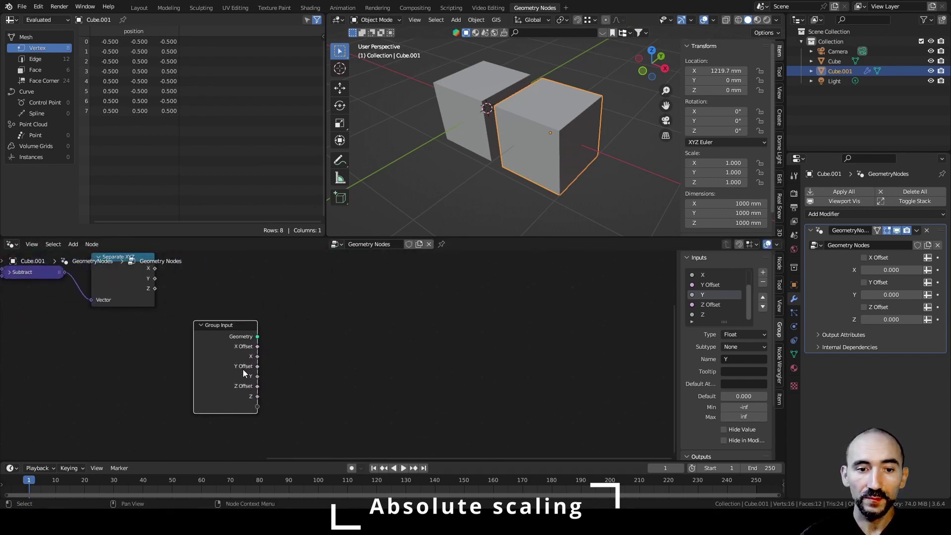
- Add a Compare Not Equal node with Epsilon 0, fed by the copied Group Input's X
{"action": "middle_click_drag", "start_coordinate": [243, 370], "coordinate": [102, 389]}
{"action": "left_click_drag", "start_coordinate": [156, 386], "coordinate": [310, 319]}
{"action": "type", "text": "not e"}
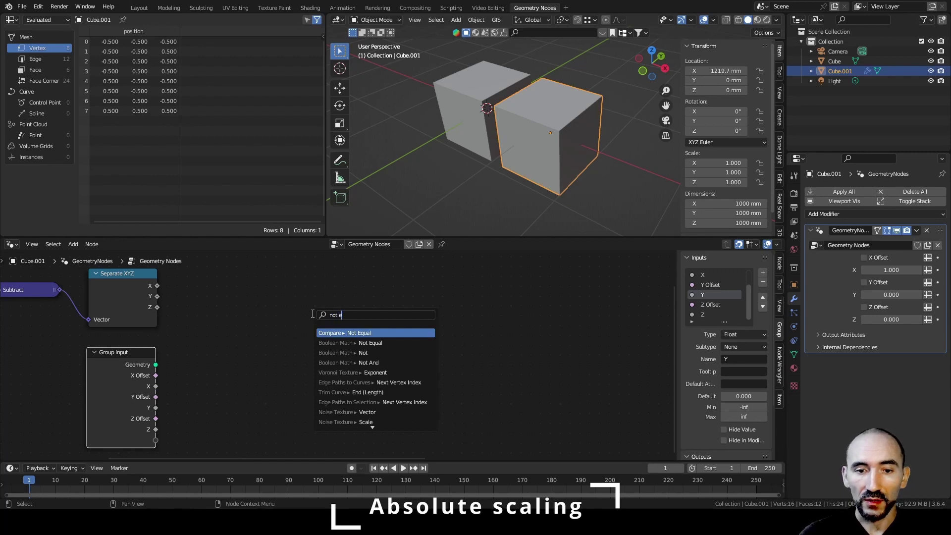
{"action": "key", "text": "Return"}
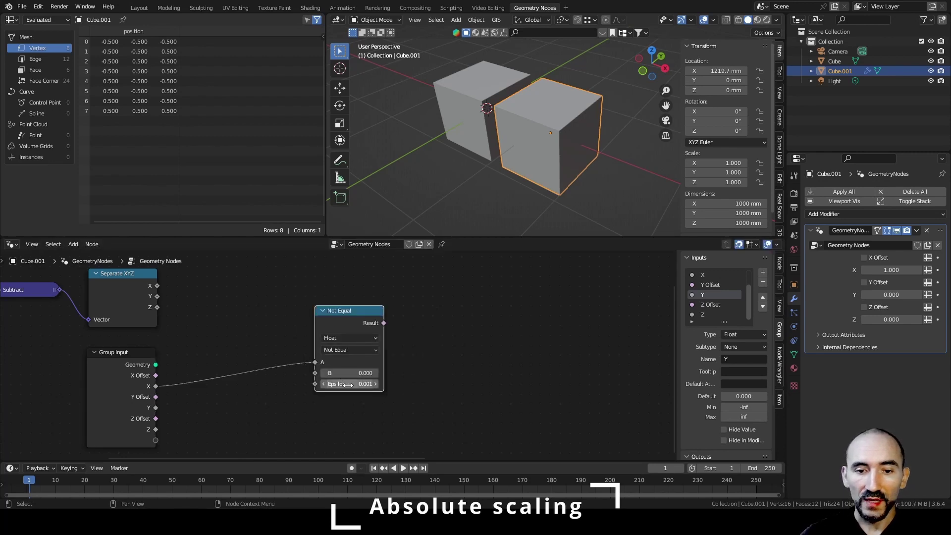
- Add a Switch node after the Not Equal node and set its type to Float
{"action": "left_click_drag", "start_coordinate": [383, 323], "coordinate": [446, 321]}
{"action": "type", "text": "switch"}
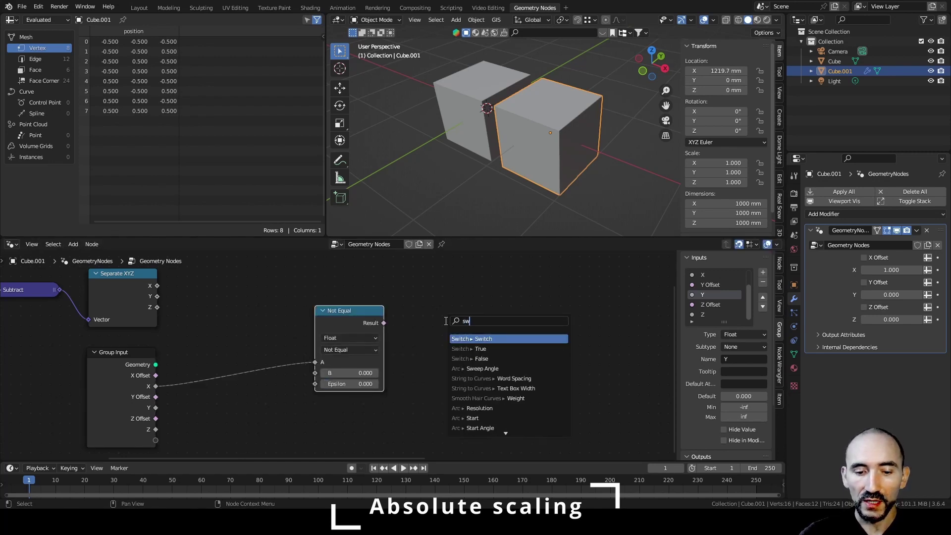
{"action": "key", "text": "Return"}
{"action": "left_click", "coordinate": [477, 349]}
{"action": "left_click", "coordinate": [482, 360]}
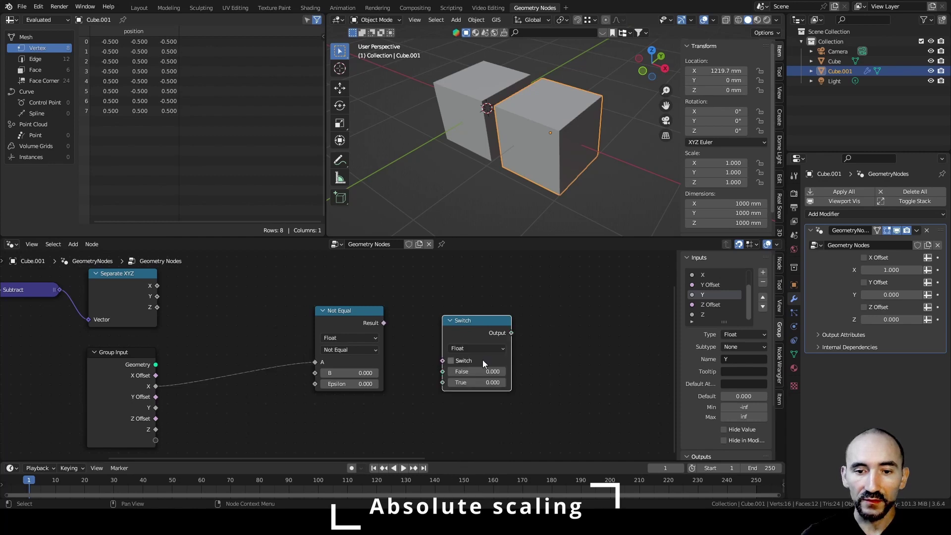
- Feed the Switch input with the Not Equal result, and tidy up by collapsing Not Equal and moving the Switch node closer
{"action": "left_click", "coordinate": [373, 323]}
{"action": "key", "text": "h"}
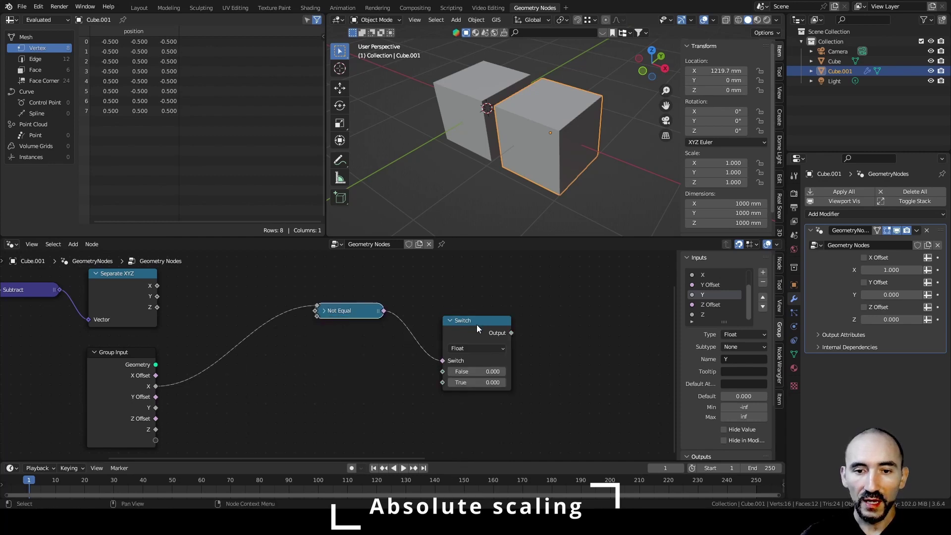
{"action": "left_click_drag", "start_coordinate": [477, 325], "coordinate": [453, 320]}
{"action": "key", "text": "h"}
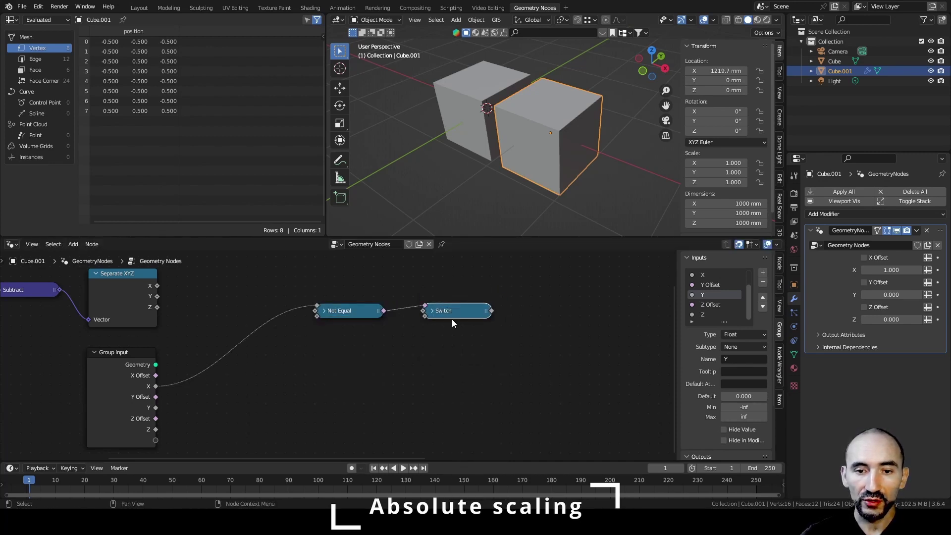
{"action": "key", "text": "h"}
- Connect the copied Group Input's X to the Switch's True and Separate XYZ's X to False, through a reroute point
{"action": "left_click_drag", "start_coordinate": [156, 386], "coordinate": [422, 373]}
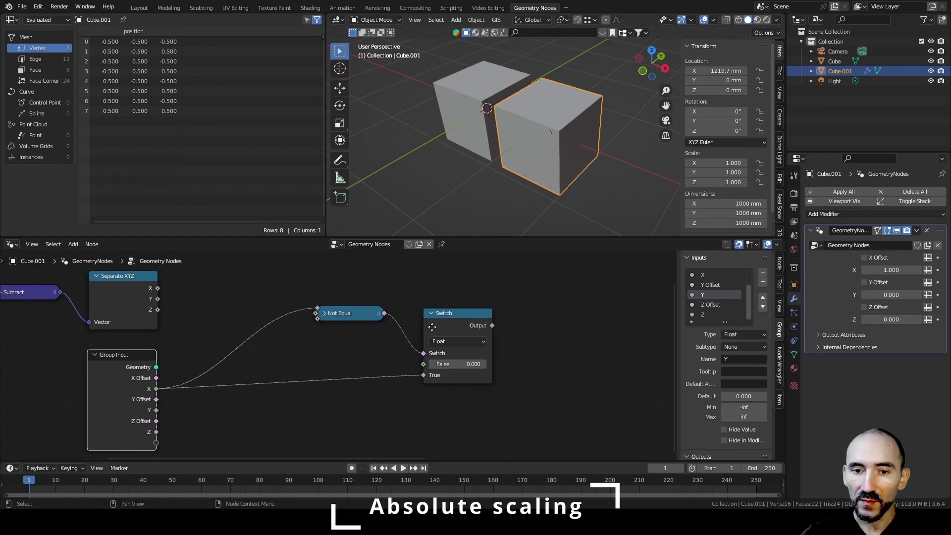
{"action": "middle_click_drag", "start_coordinate": [389, 321], "coordinate": [346, 335]}
{"action": "left_click_drag", "start_coordinate": [123, 302], "coordinate": [380, 378]}
{"action": "right_click_drag", "start_coordinate": [347, 470], "coordinate": [349, 329], "text": "shift"}
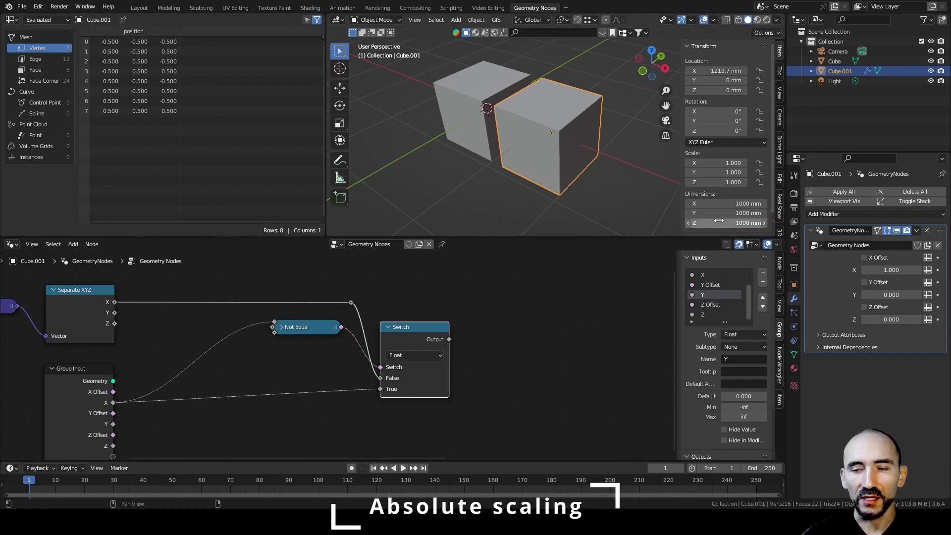
- Handwrite the proportion 1000 : 1 = 2000 : n as an annotation in the empty area beside the Switch node
{"action": "middle_click_drag", "start_coordinate": [544, 325], "coordinate": [498, 335]}
{"action": "scroll", "coordinate": [532, 308], "scroll_direction": "down", "scroll_amount": 1}
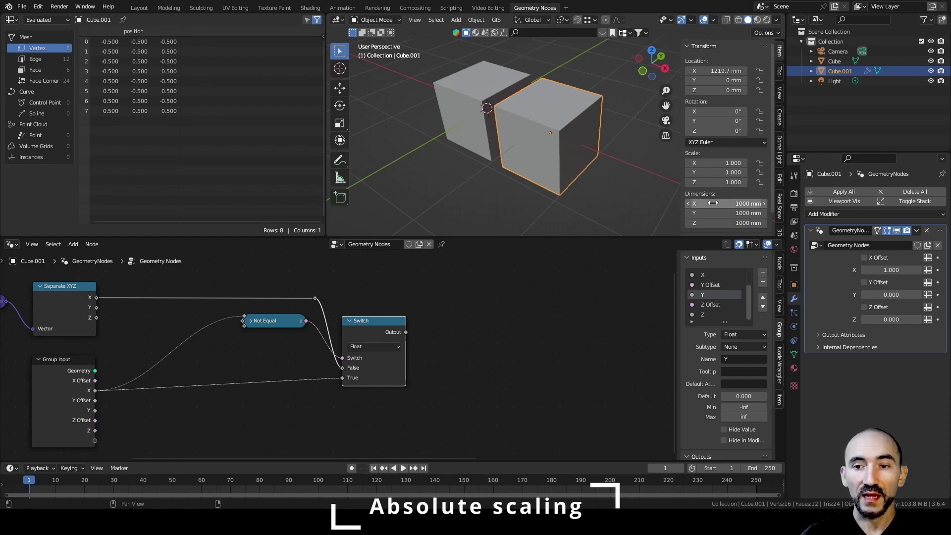
{"action": "scroll", "coordinate": [712, 203], "scroll_direction": "down", "scroll_amount": 2}
{"action": "key", "text": "t"}
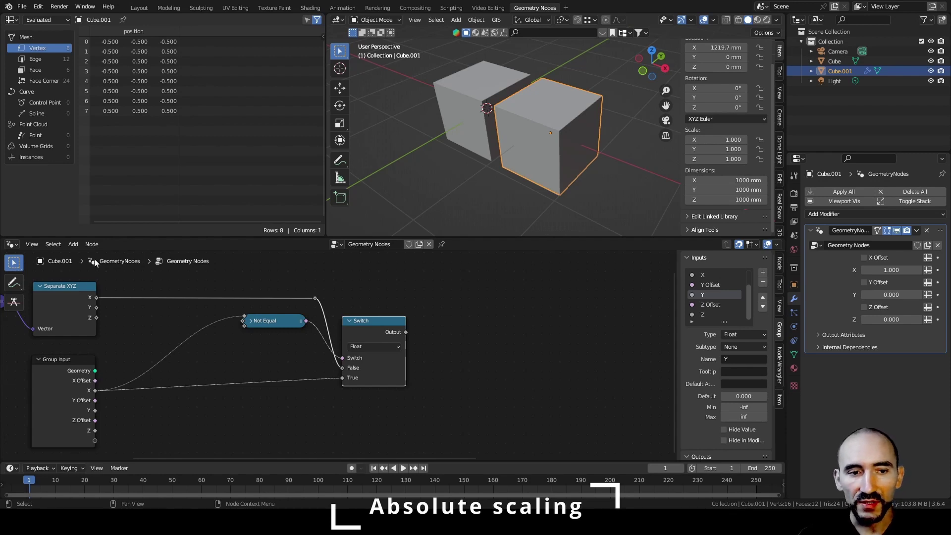
{"action": "left_click", "coordinate": [19, 285]}
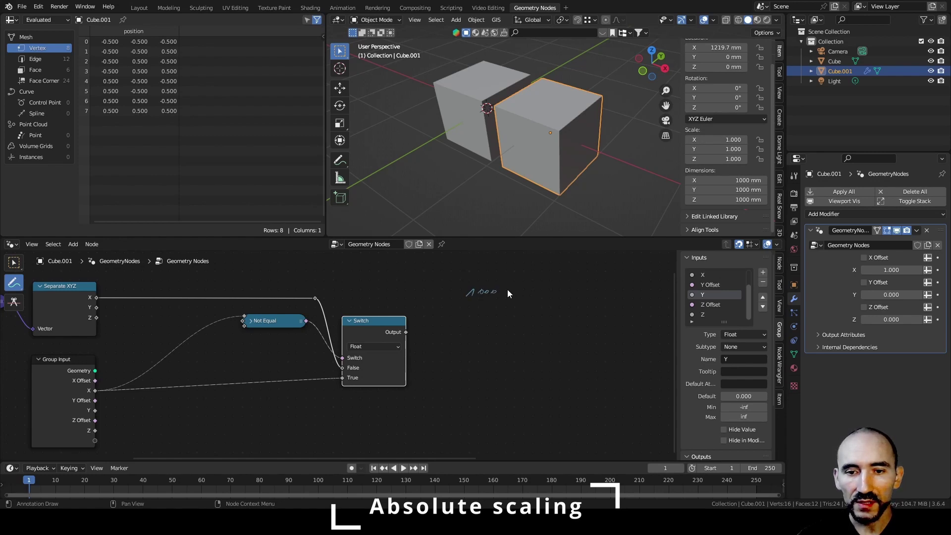
{"action": "left_click_drag", "start_coordinate": [538, 289], "coordinate": [544, 289]}
{"action": "left_click_drag", "start_coordinate": [538, 296], "coordinate": [546, 295]}
{"action": "left_click_drag", "start_coordinate": [556, 290], "coordinate": [565, 296]}
{"action": "left_click_drag", "start_coordinate": [572, 290], "coordinate": [571, 289]}
{"action": "left_click_drag", "start_coordinate": [580, 290], "coordinate": [589, 291]}
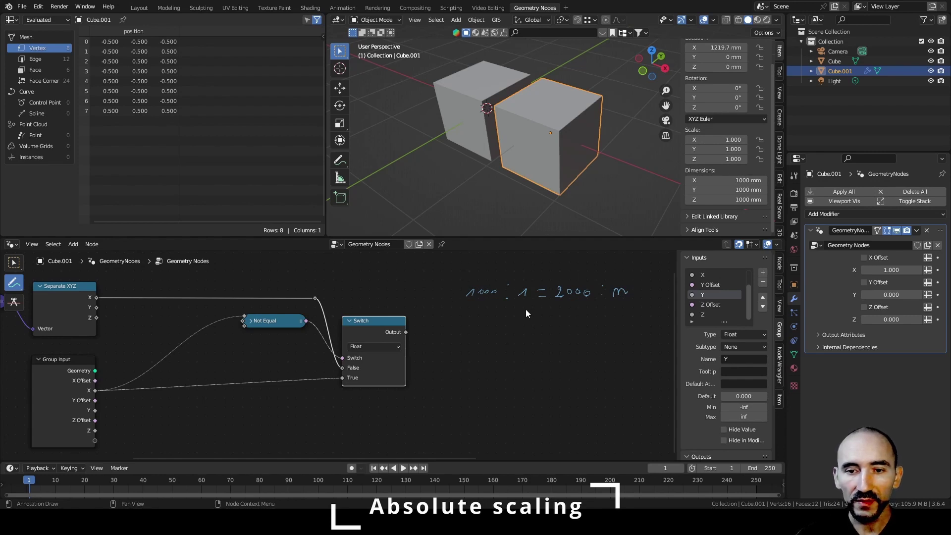
- Annotate the proportion with arrows for multiplying 1 by 2000 and dividing by 1000
{"action": "mouse_move", "coordinate": [524, 311]}
{"action": "left_mouse_down"}
{"action": "mouse_move", "coordinate": [573, 312]}
{"action": "mouse_move", "coordinate": [530, 313]}
{"action": "mouse_move", "coordinate": [555, 318]}
{"action": "left_mouse_up"}
{"action": "mouse_move", "coordinate": [555, 310]}
{"action": "left_mouse_down"}
{"action": "mouse_move", "coordinate": [544, 318]}
{"action": "mouse_move", "coordinate": [572, 313]}
{"action": "mouse_move", "coordinate": [493, 347]}
{"action": "mouse_move", "coordinate": [489, 328]}
{"action": "left_mouse_up"}
{"action": "left_click_drag", "start_coordinate": [485, 336], "coordinate": [493, 336]}
{"action": "left_click_drag", "start_coordinate": [516, 341], "coordinate": [523, 333]}
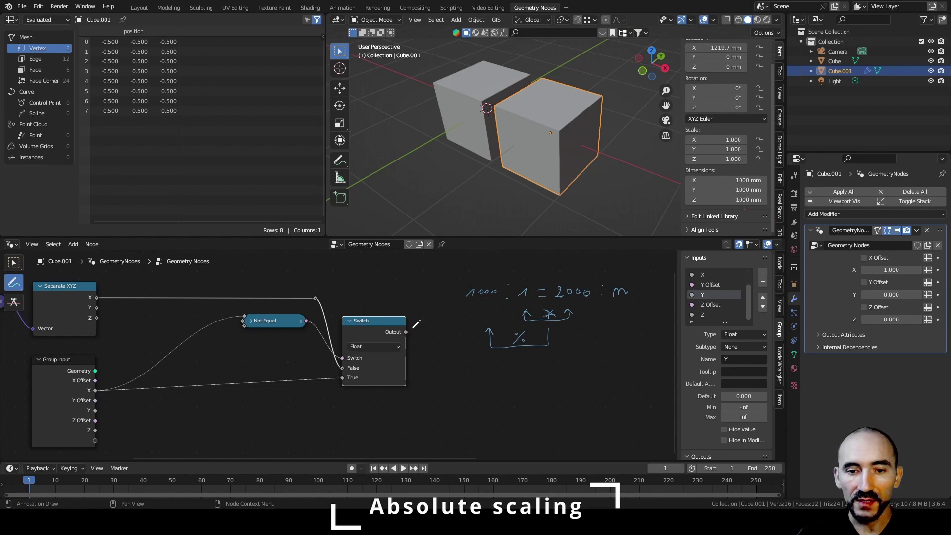
{"action": "left_click_drag", "start_coordinate": [406, 332], "coordinate": [431, 322]}
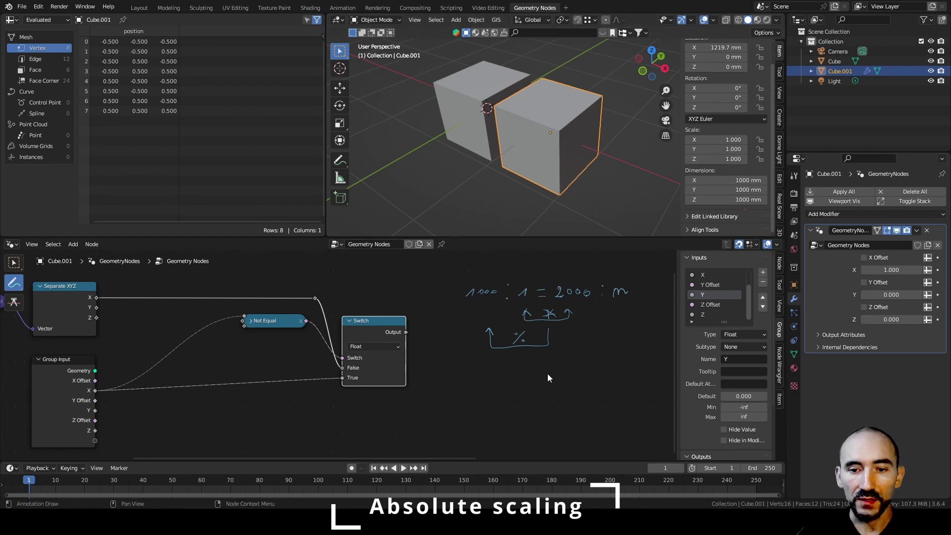
- Handwrite the fraction 2000 * 1 over 1000, cross out the * 1, and box the remaining fraction
{"action": "left_click_drag", "start_coordinate": [607, 375], "coordinate": [606, 367]}
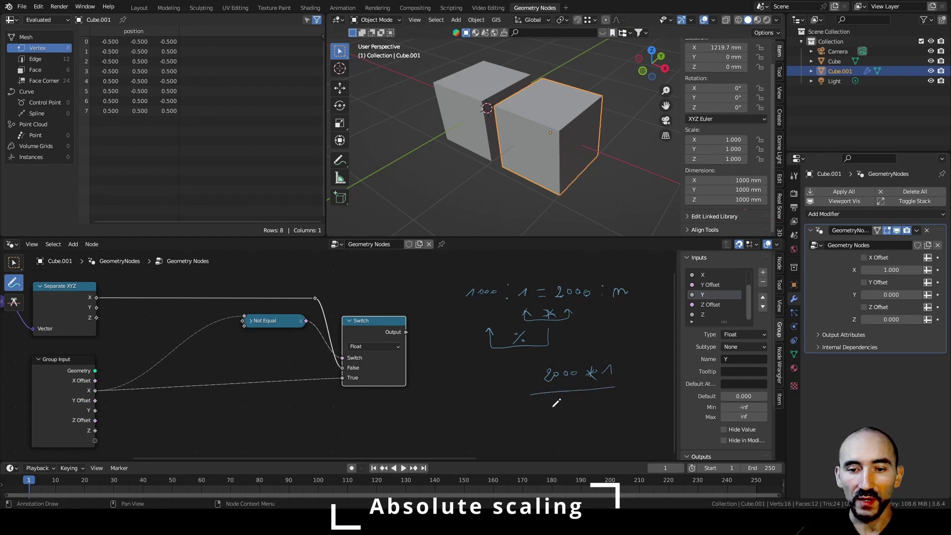
{"action": "mouse_move", "coordinate": [574, 405]}
{"action": "left_mouse_down"}
{"action": "mouse_move", "coordinate": [588, 404]}
{"action": "mouse_move", "coordinate": [617, 354]}
{"action": "mouse_move", "coordinate": [616, 378]}
{"action": "left_mouse_up"}
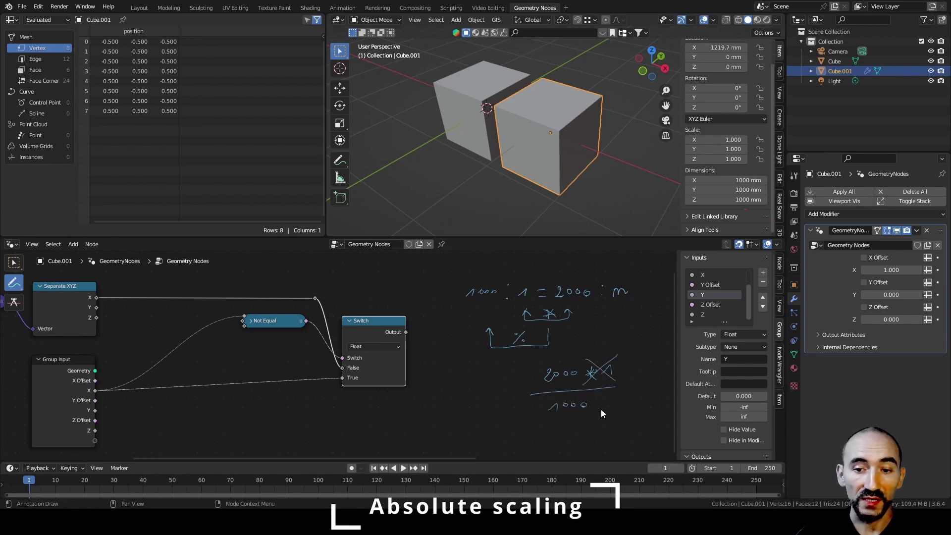
{"action": "mouse_move", "coordinate": [537, 374]}
{"action": "left_mouse_down"}
{"action": "mouse_move", "coordinate": [584, 410]}
{"action": "mouse_move", "coordinate": [601, 391]}
{"action": "mouse_move", "coordinate": [589, 356]}
{"action": "mouse_move", "coordinate": [534, 364]}
{"action": "left_mouse_up"}
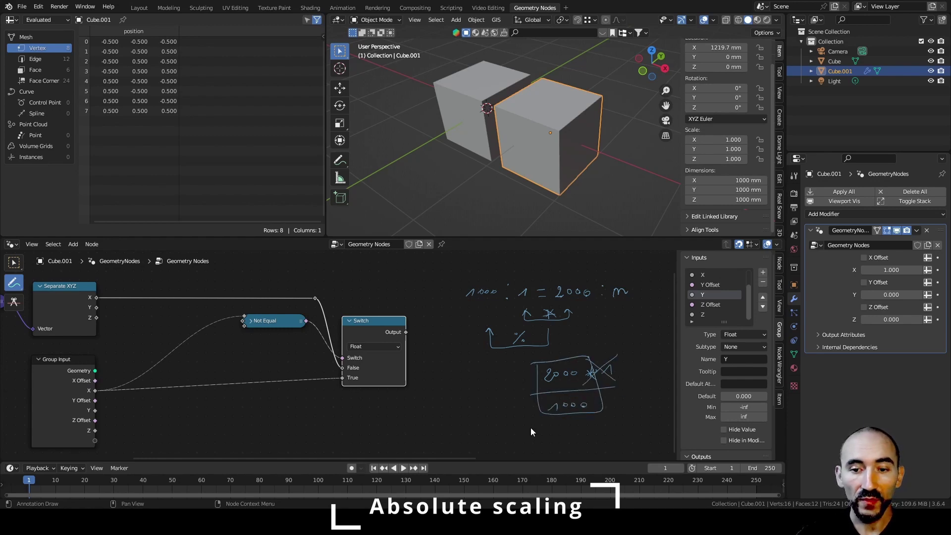
{"action": "key", "text": "w"}
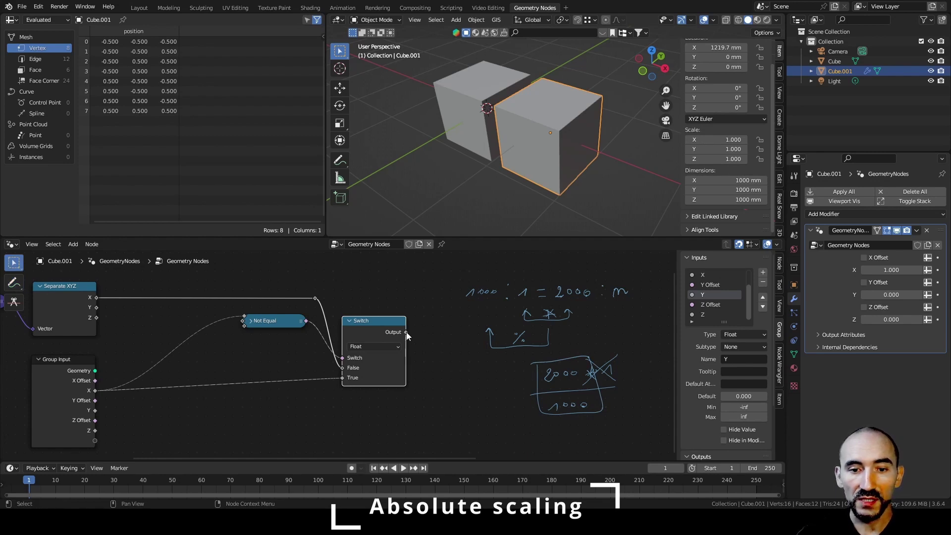
- Add a Math Divide node that divides the Switch output by Separate XYZ's X, taken from the reroute point
{"action": "left_click_drag", "start_coordinate": [406, 332], "coordinate": [425, 323]}
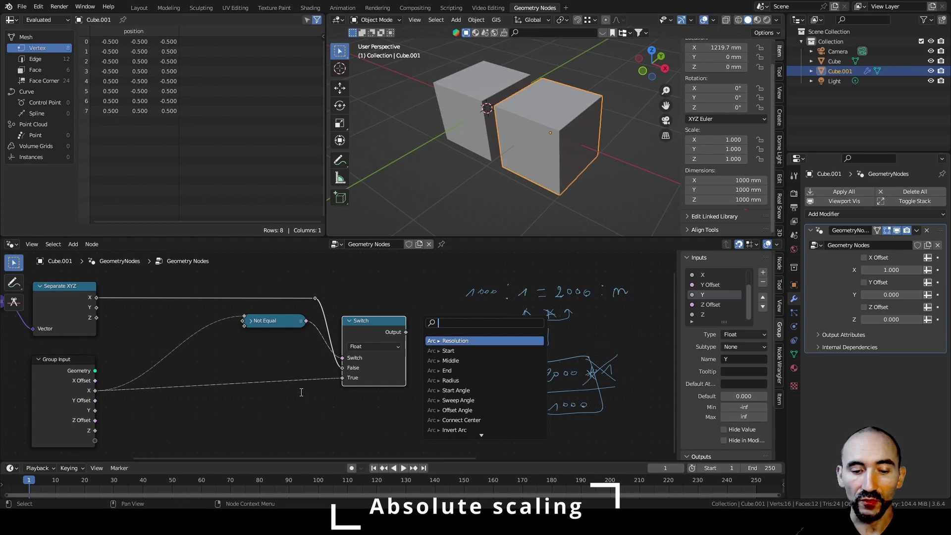
{"action": "type", "text": "div"}
{"action": "key", "text": "Return"}
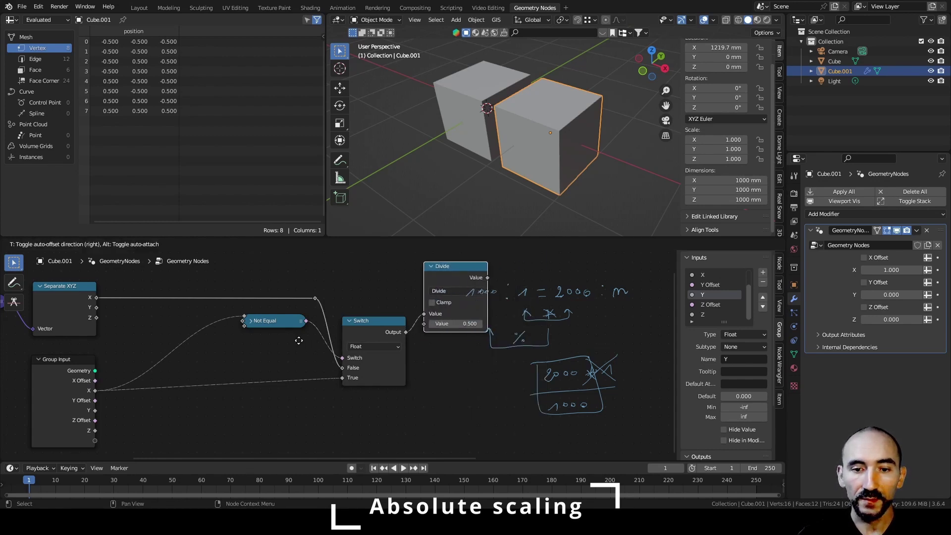
{"action": "left_click", "coordinate": [299, 341]}
{"action": "left_click", "coordinate": [316, 298]}
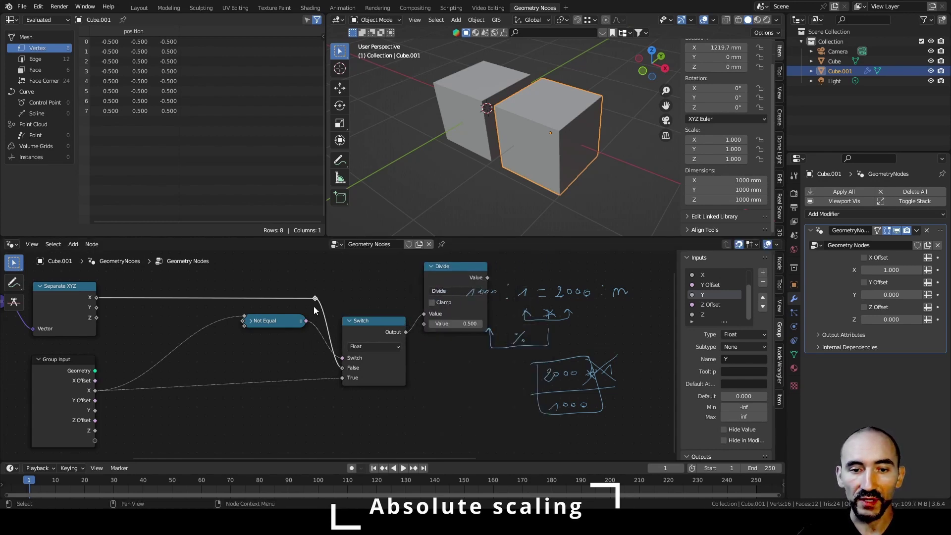
{"action": "left_click_drag", "start_coordinate": [315, 299], "coordinate": [424, 323]}
{"action": "mouse_move", "coordinate": [447, 274]}
{"action": "left_mouse_down"}
{"action": "mouse_move", "coordinate": [446, 258]}
{"action": "mouse_move", "coordinate": [443, 289]}
{"action": "left_mouse_up"}
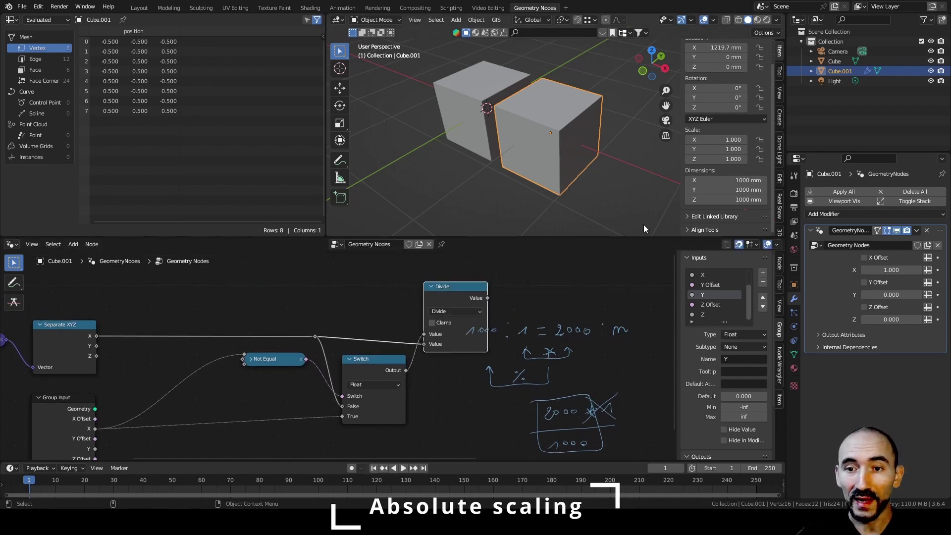
- Add a Transform Geometry node and insert it into the main Geometry link
{"action": "scroll", "coordinate": [435, 330], "scroll_direction": "down", "scroll_amount": 2}
{"action": "key", "text": "shift+a"}
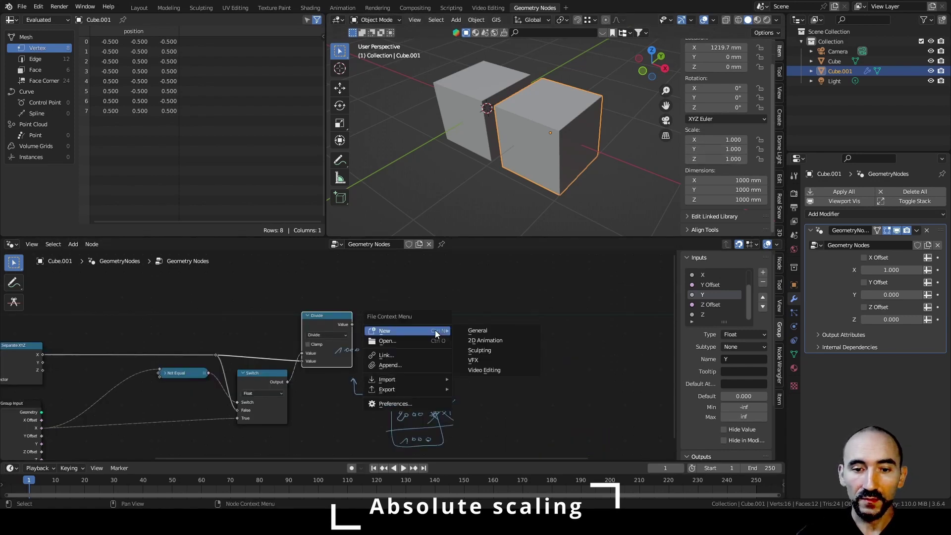
{"action": "type", "text": "transform geom"}
{"action": "key", "text": "Return"}
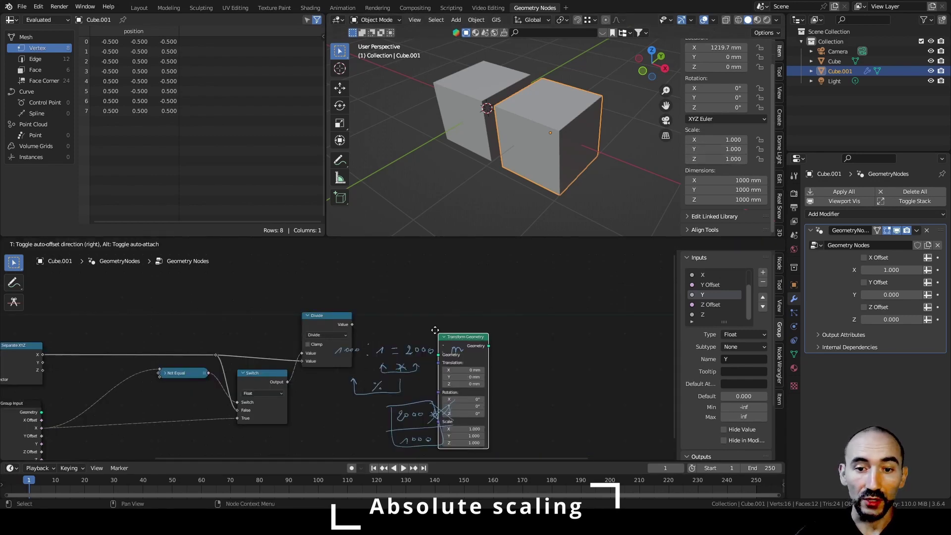
{"action": "left_click", "coordinate": [479, 309]}
{"action": "scroll", "coordinate": [479, 309], "scroll_direction": "down", "scroll_amount": 1}
{"action": "scroll", "coordinate": [479, 309], "scroll_direction": "up", "scroll_amount": 2}
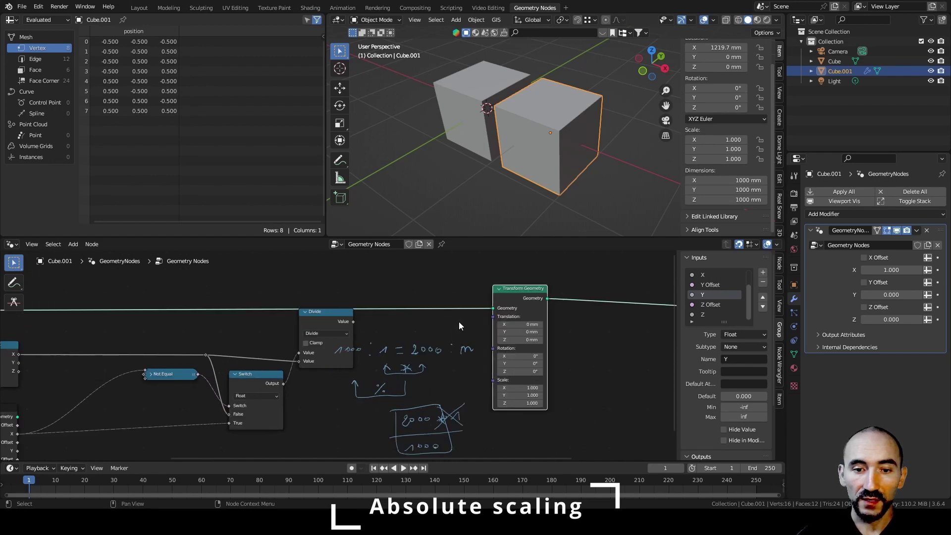
- Erase all the handwritten annotations from the node editor and return to the selection tool
{"action": "left_click", "coordinate": [14, 282]}
{"action": "left_click", "coordinate": [60, 344]}
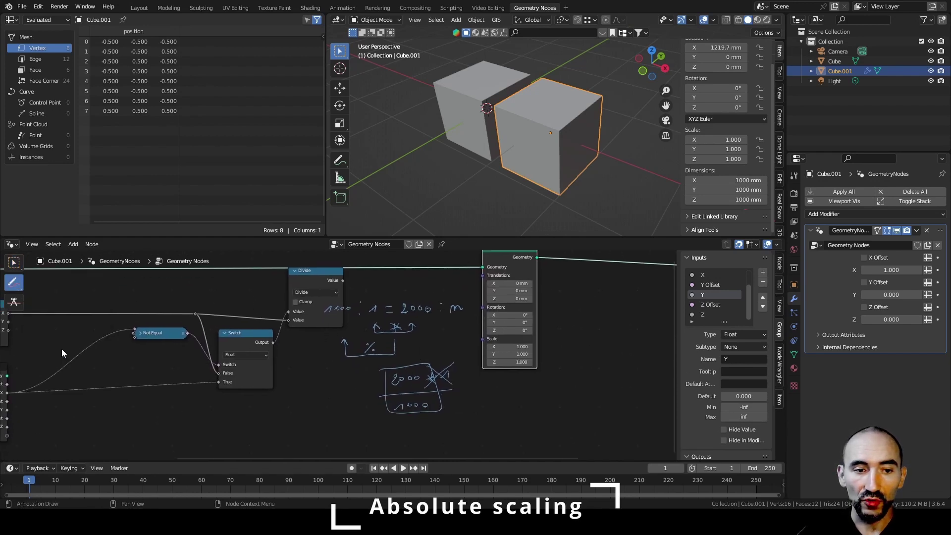
{"action": "mouse_move", "coordinate": [327, 307]}
{"action": "left_mouse_down"}
{"action": "mouse_move", "coordinate": [384, 300]}
{"action": "mouse_move", "coordinate": [364, 300]}
{"action": "mouse_move", "coordinate": [371, 345]}
{"action": "mouse_move", "coordinate": [501, 341]}
{"action": "mouse_move", "coordinate": [430, 319]}
{"action": "mouse_move", "coordinate": [376, 342]}
{"action": "left_mouse_up"}
{"action": "key", "text": "w"}
- Add a Combine XYZ node with the Divide result in X, and connect its Vector to Transform Geometry's Scale
{"action": "key", "text": "shift+a"}
{"action": "type", "text": "combi"}
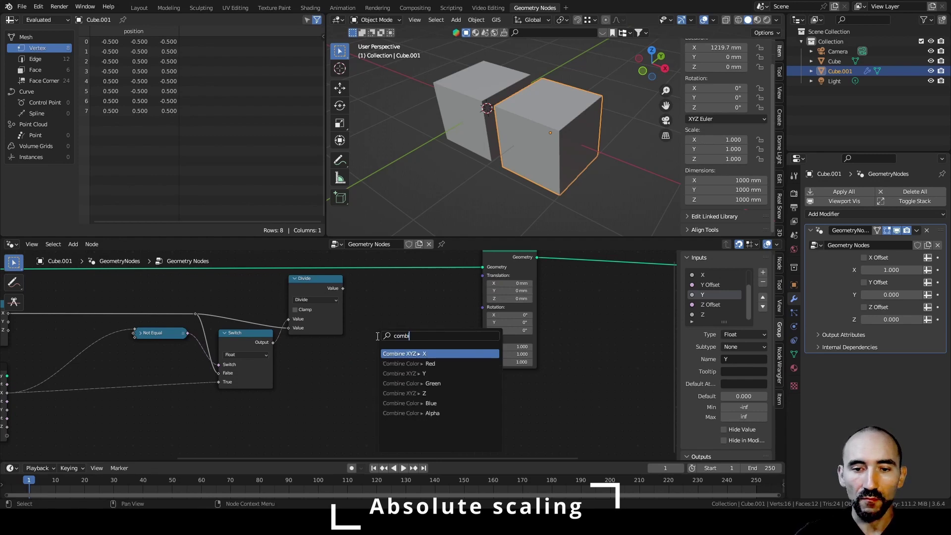
{"action": "type", "text": "ne"}
{"action": "key", "text": "Return"}
{"action": "left_click", "coordinate": [438, 350]}
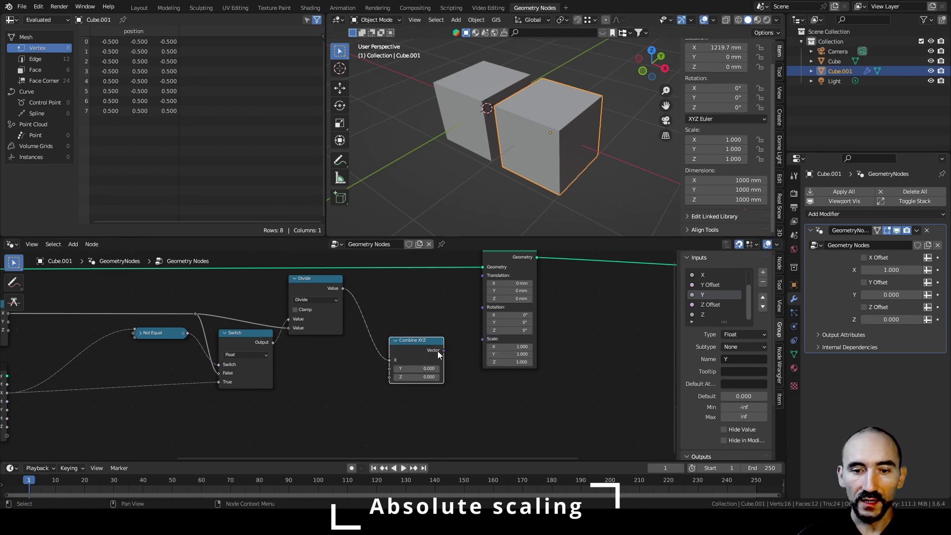
{"action": "left_click_drag", "start_coordinate": [445, 350], "coordinate": [483, 340]}
- Set the Combine XYZ node's Y and Z values to 1
{"action": "left_click_drag", "start_coordinate": [412, 368], "coordinate": [412, 376]}
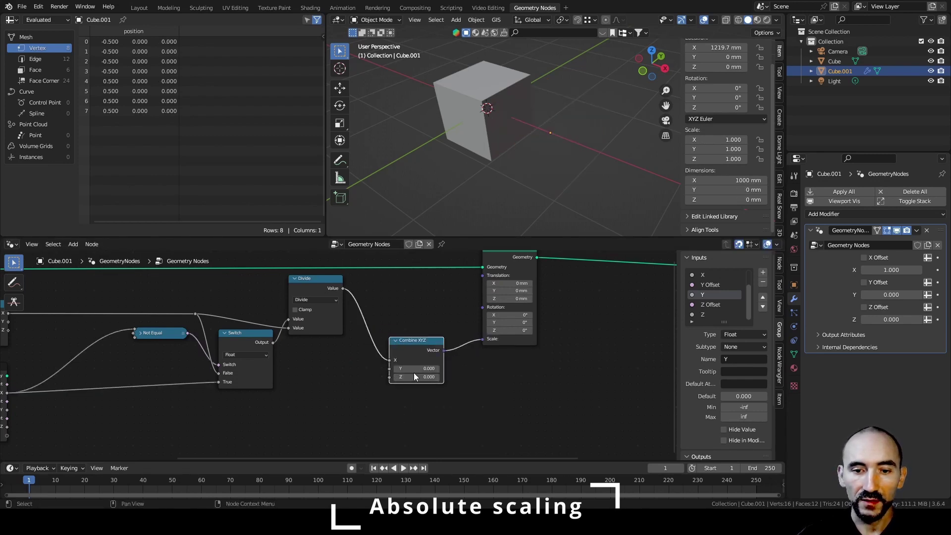
{"action": "type", "text": "1"}
{"action": "key", "text": "Return"}
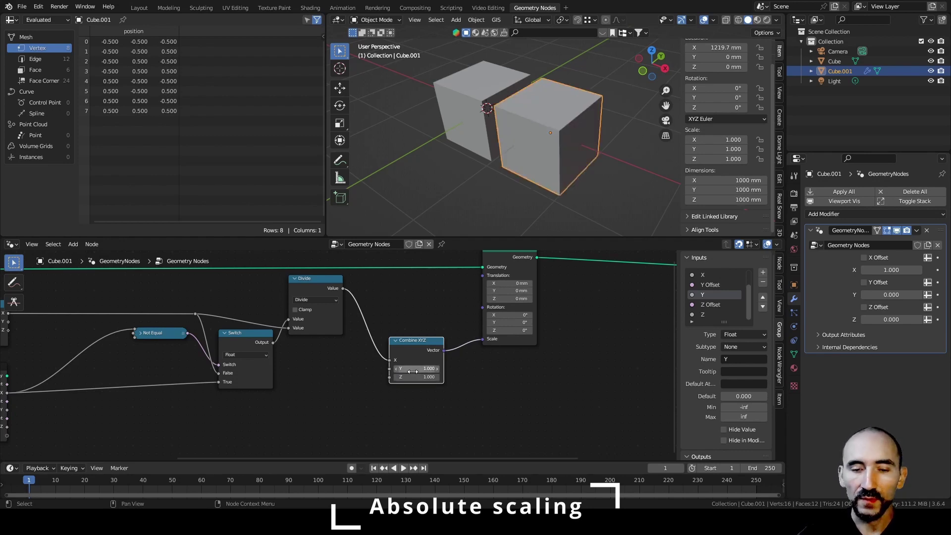
- Reposition the Combine XYZ node, and collapse the Divide node and move it into line with the Switch node
{"action": "key", "text": "g"}
{"action": "left_click", "coordinate": [434, 350]}
{"action": "middle_click_drag", "start_coordinate": [383, 325], "coordinate": [477, 335]}
{"action": "left_click", "coordinate": [402, 290]}
{"action": "key", "text": "h"}
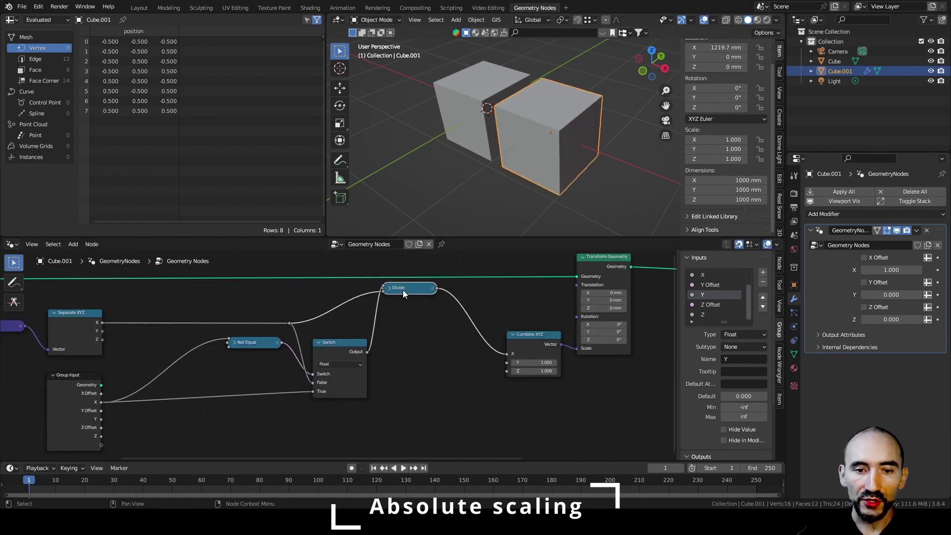
{"action": "key", "text": "g"}
{"action": "left_click", "coordinate": [402, 328]}
- Collapse the Switch node and save the file
{"action": "left_click", "coordinate": [336, 341]}
{"action": "key", "text": "h"}
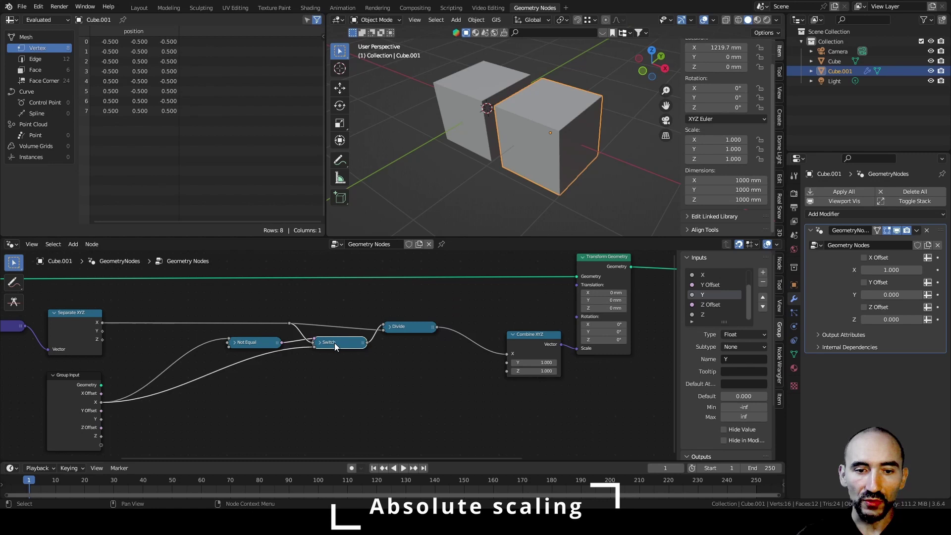
{"action": "left_click", "coordinate": [401, 326]}
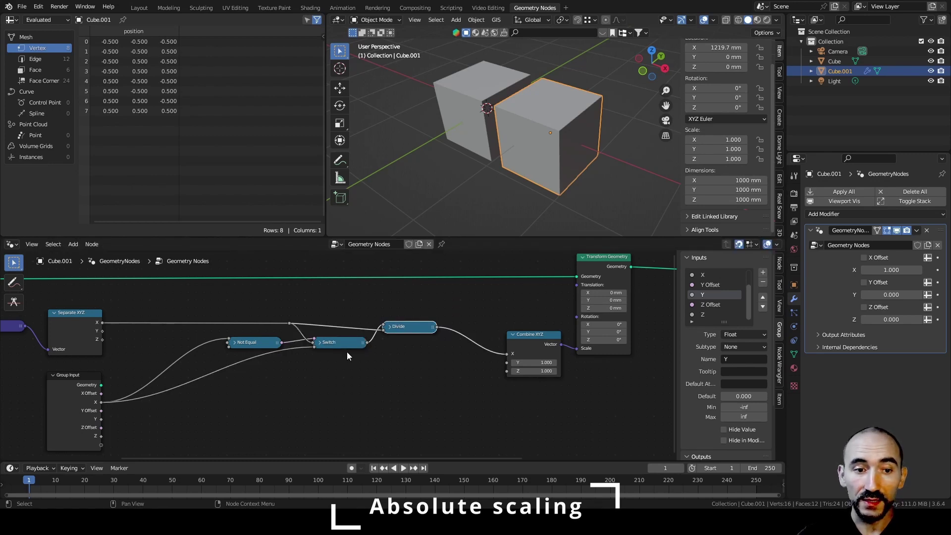
{"action": "key", "text": "ctrl+s"}
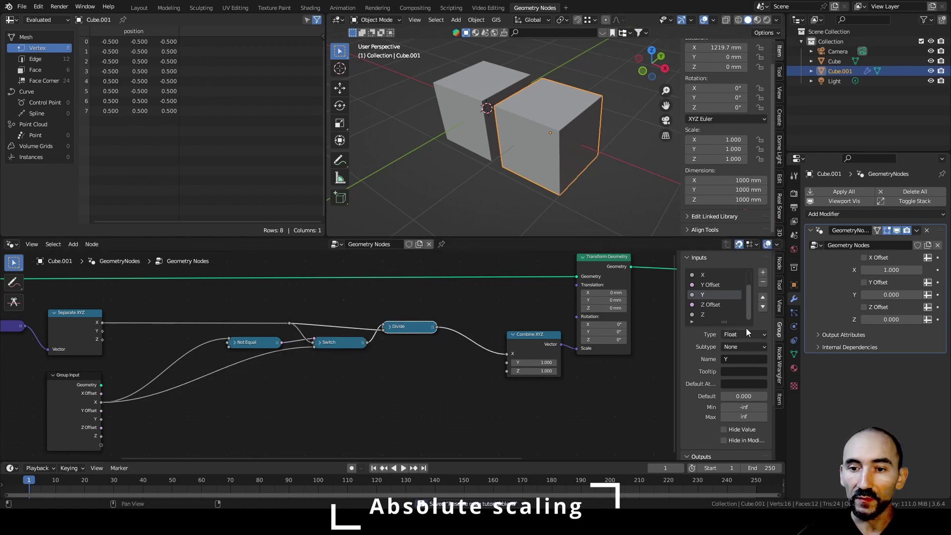
- Select the X socket in the node group's inputs and check its Subtype setting
{"action": "scroll", "coordinate": [751, 283], "scroll_direction": "up", "scroll_amount": 2}
{"action": "left_click", "coordinate": [706, 296]}
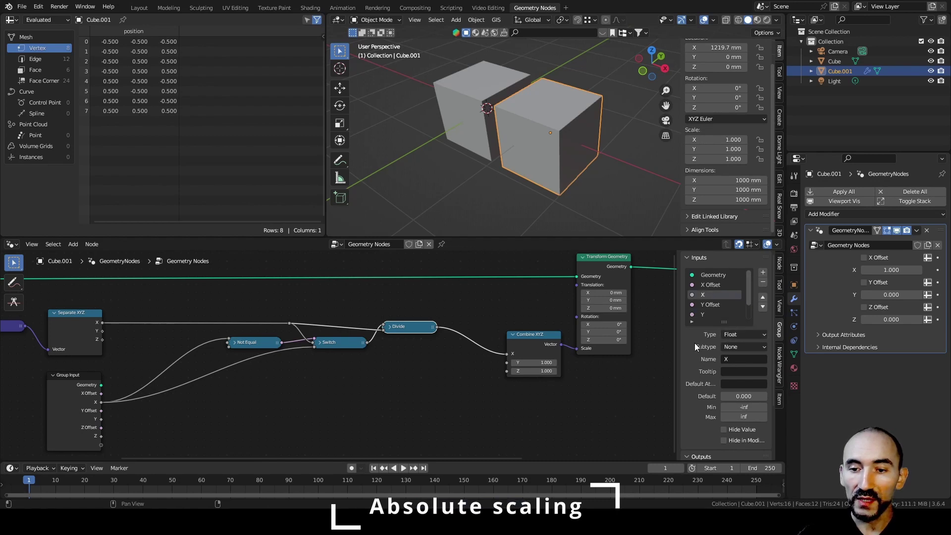
{"action": "left_click", "coordinate": [743, 346]}
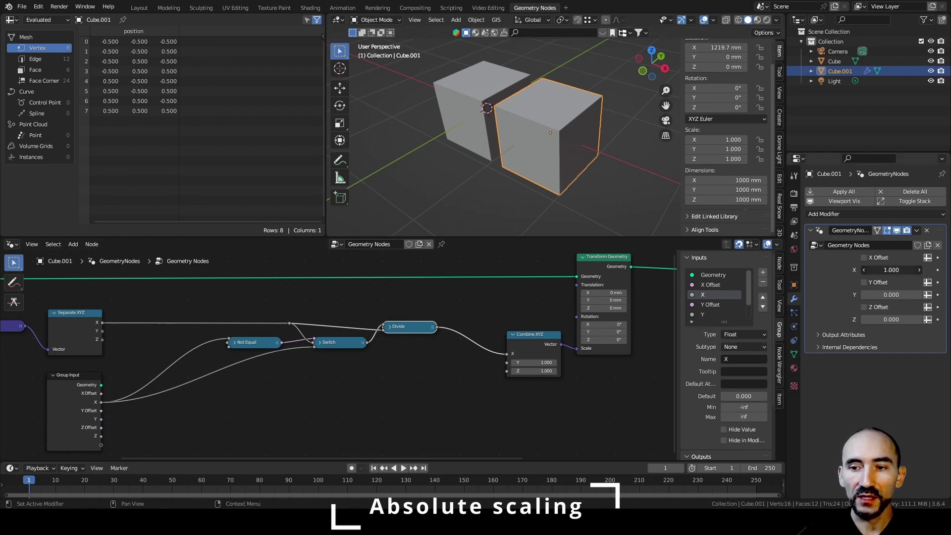
- Test the modifier's X value by resetting it to default, varying it to about 0.963 and setting it to 1
{"action": "key", "text": "BackSpace"}
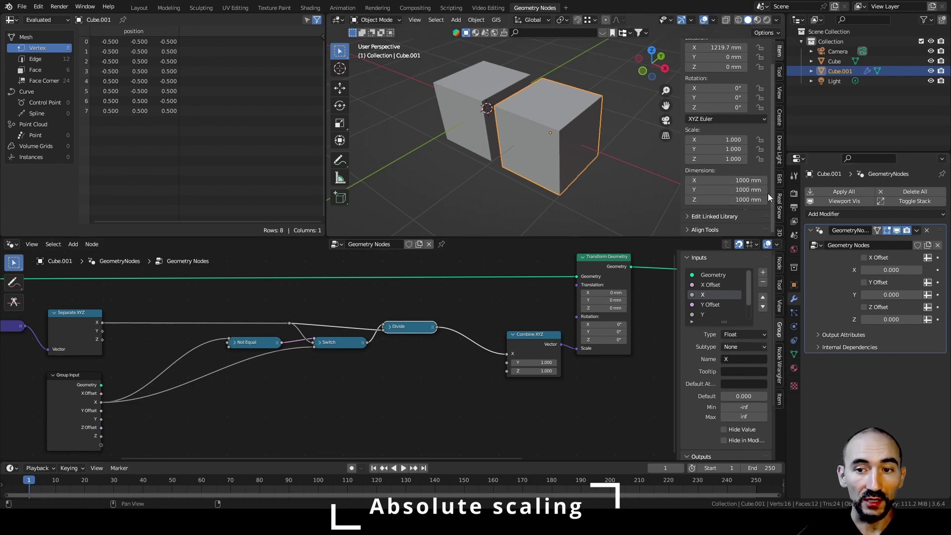
{"action": "left_click_drag", "start_coordinate": [887, 270], "coordinate": [949, 270]}
{"action": "left_click", "coordinate": [887, 270]}
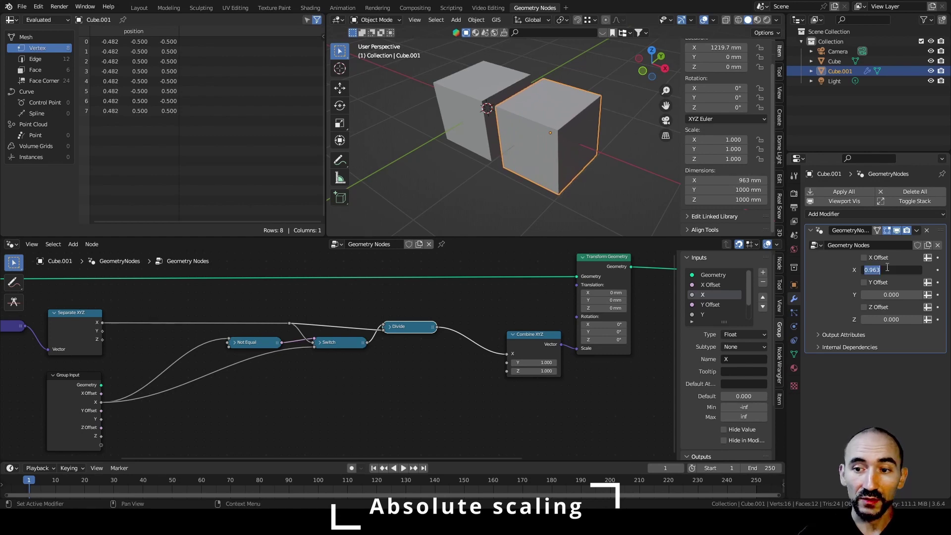
{"action": "type", "text": "1"}
{"action": "key", "text": "Return"}
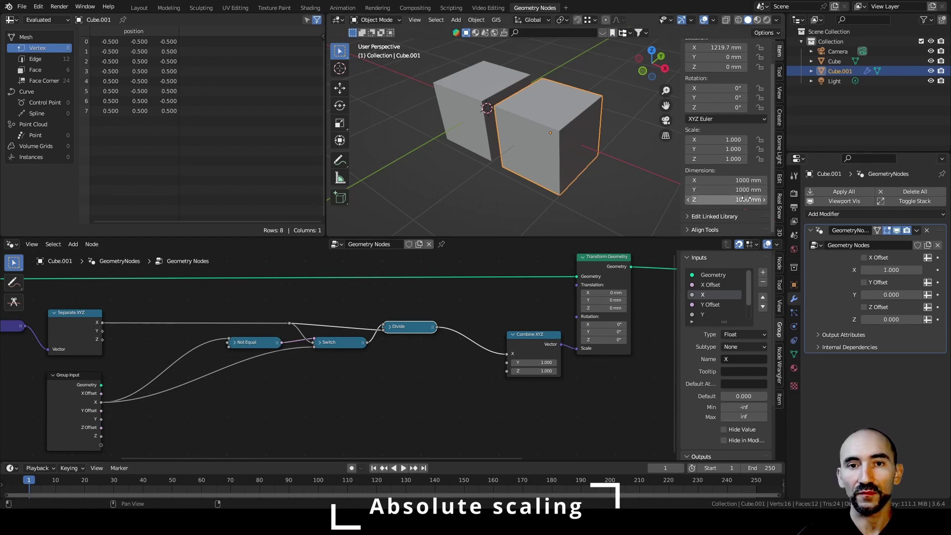
- Set the X input's subtype to Distance and the modifier's X value to 800 mm
{"action": "left_click", "coordinate": [735, 346]}
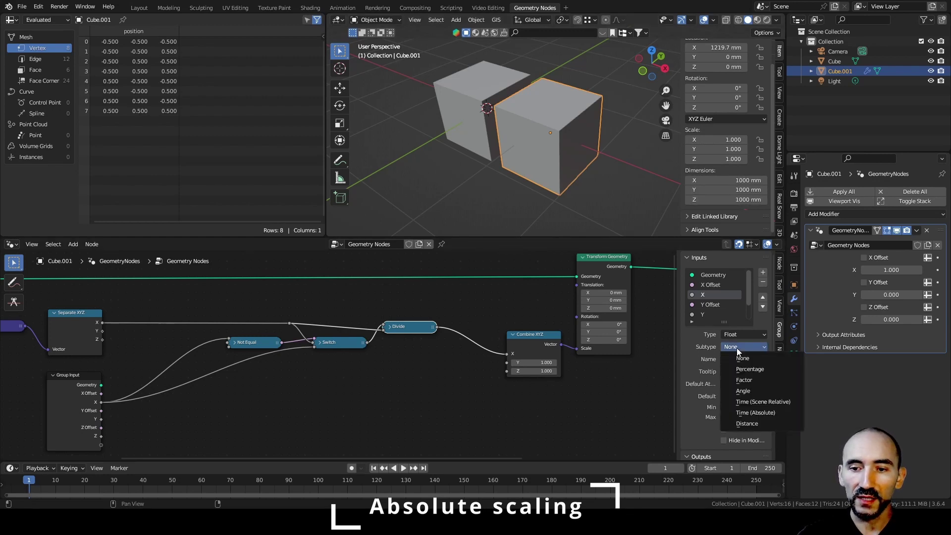
{"action": "left_click", "coordinate": [758, 424]}
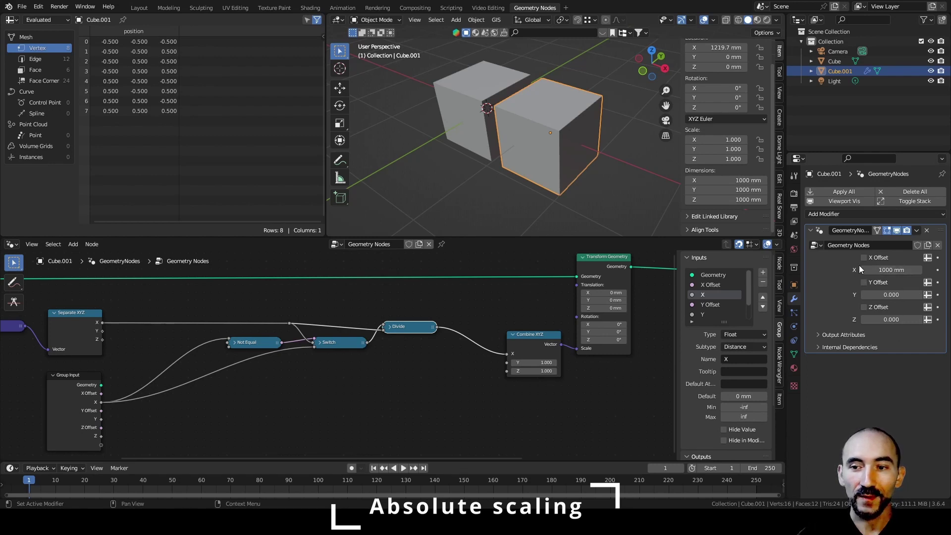
{"action": "left_click", "coordinate": [887, 270]}
{"action": "type", "text": "800"}
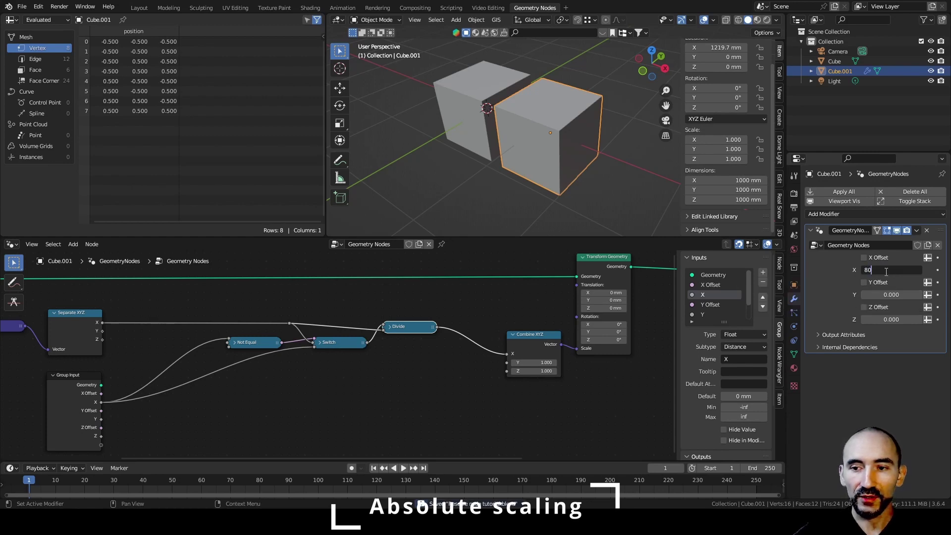
{"action": "key", "text": "Return"}
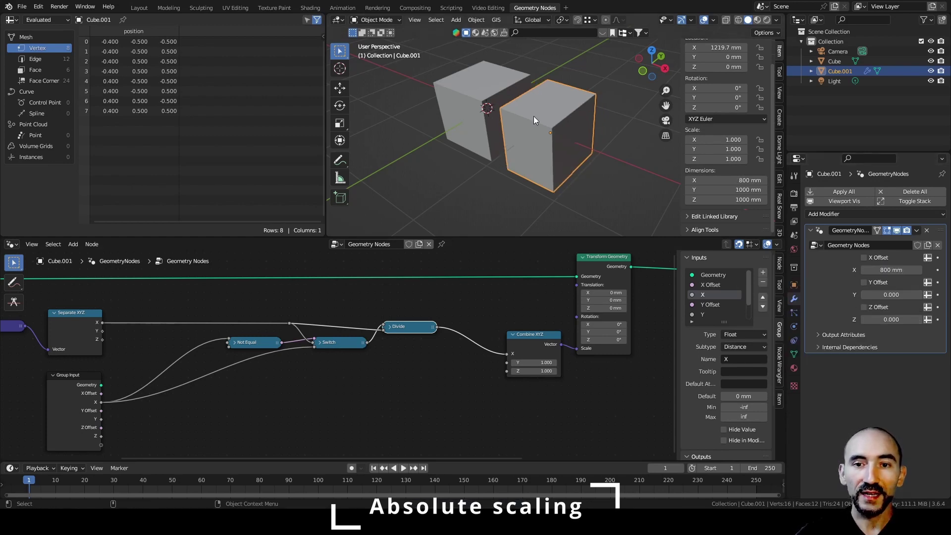
- Inspect the resized cube from another angle and save the file
{"action": "middle_click_drag", "start_coordinate": [534, 116], "coordinate": [533, 146]}
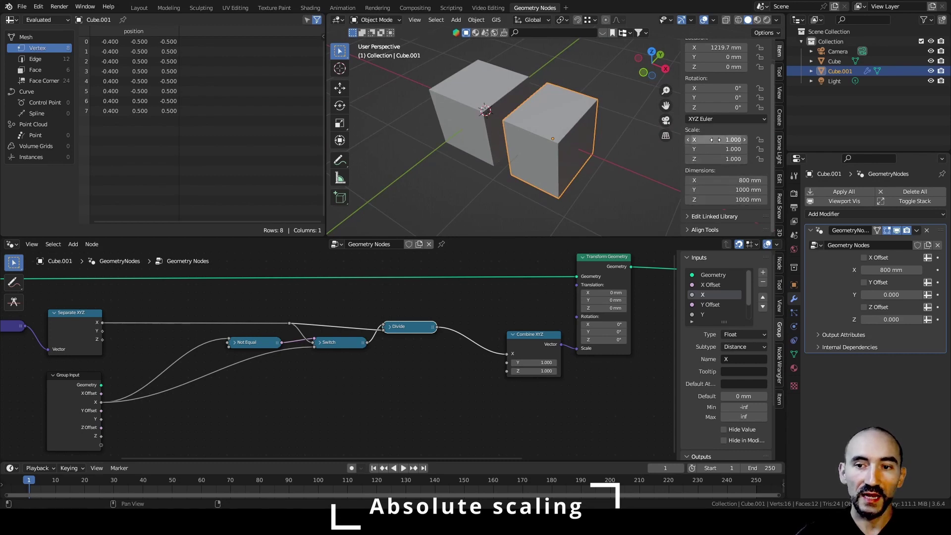
{"action": "scroll", "coordinate": [203, 352], "scroll_direction": "up", "scroll_amount": 1}
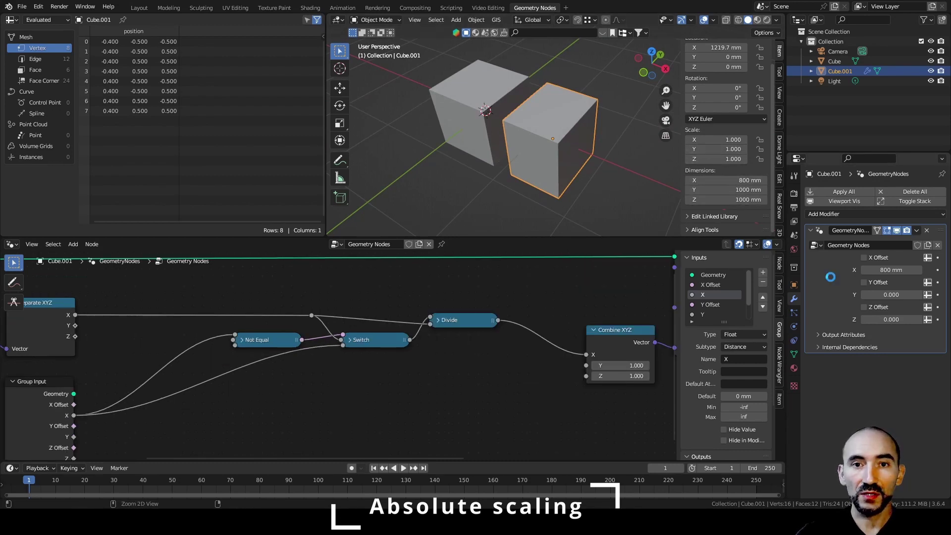
{"action": "key", "text": "ctrl+s"}
{"action": "type", "text": "800 mm"}
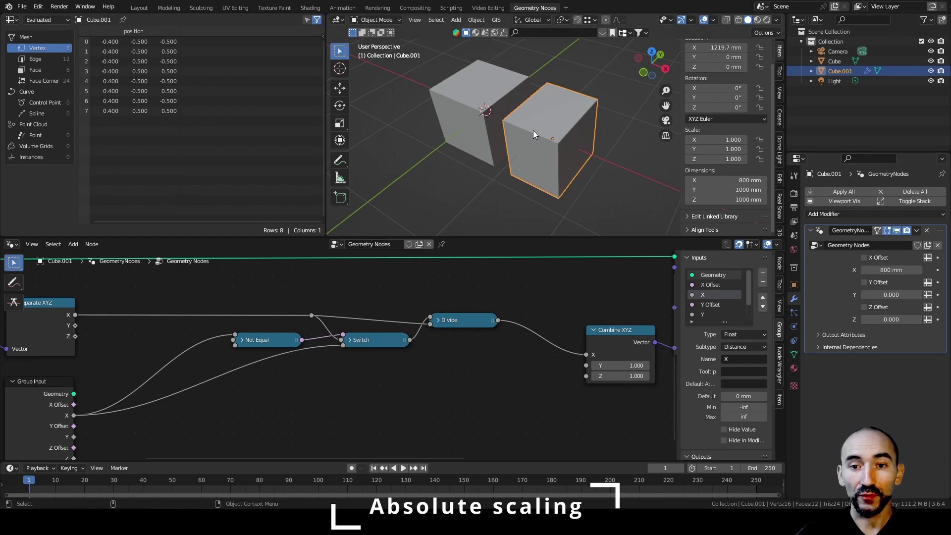
- In Edit Mode, scale the entire mesh of the original Cube down to about 690 mm per side
{"action": "middle_click_drag", "start_coordinate": [589, 152], "coordinate": [591, 168]}
{"action": "left_click", "coordinate": [474, 93]}
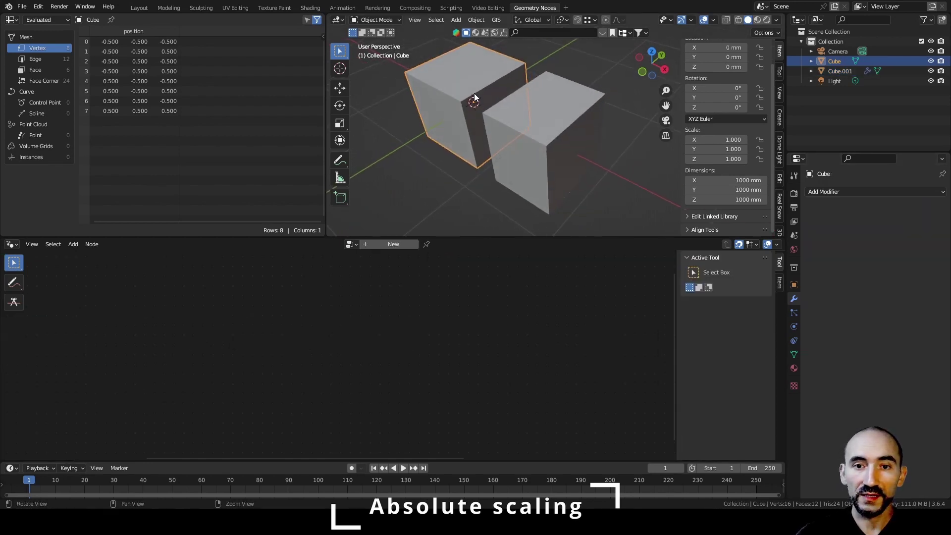
{"action": "key", "text": "Tab"}
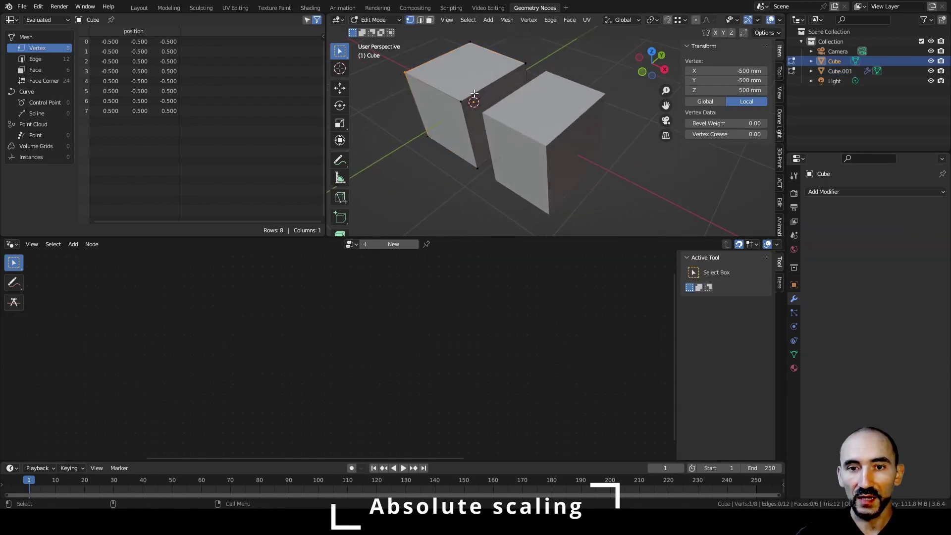
{"action": "key", "text": "a"}
{"action": "key", "text": "s"}
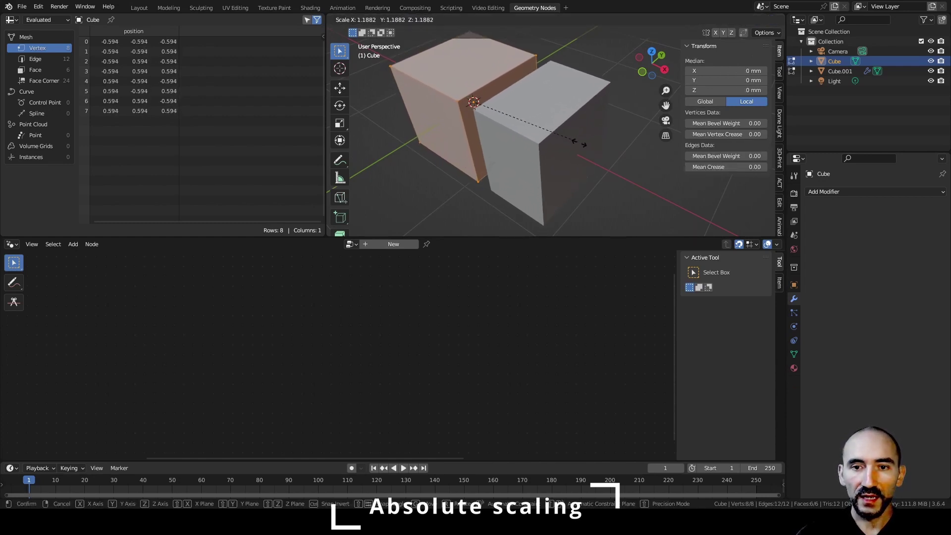
{"action": "left_click", "coordinate": [534, 125]}
- From the front view, scale the Cube's mesh back up to about 1010 mm per side
{"action": "middle_click_drag", "start_coordinate": [534, 125], "coordinate": [504, 134]}
{"action": "key", "text": "KP_1"}
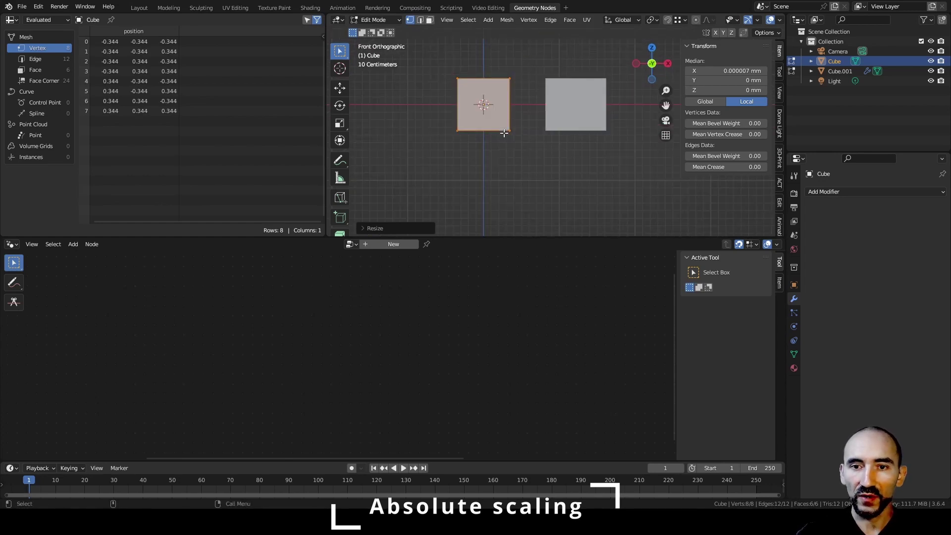
{"action": "key", "text": "s"}
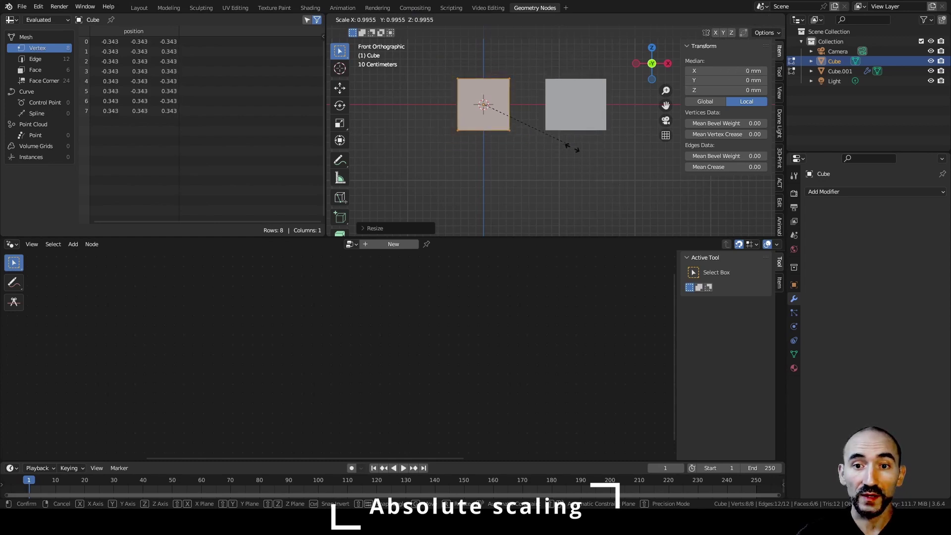
{"action": "left_click", "coordinate": [607, 168]}
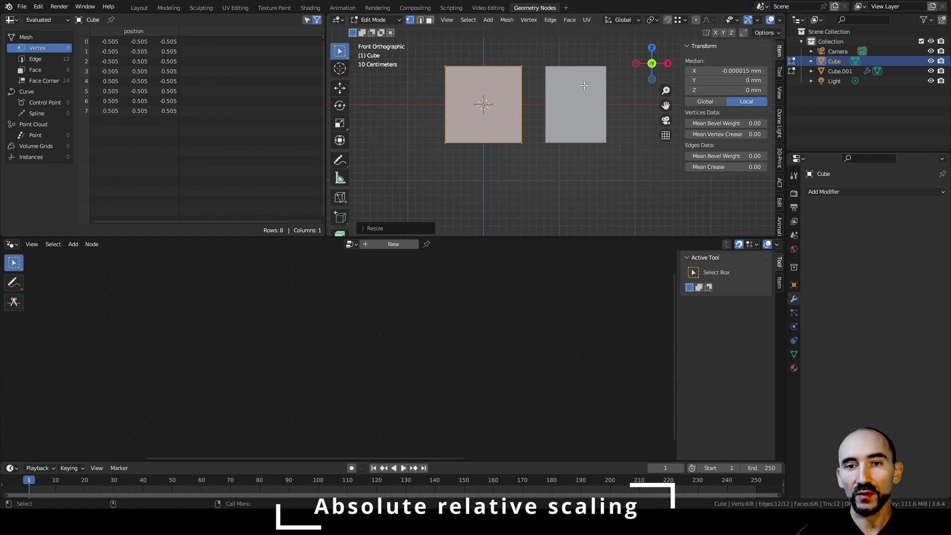
- Undo the mesh scaling of the original Cube and return to Object Mode
{"action": "key", "text": "ctrl+z"}
{"action": "middle_click_drag", "start_coordinate": [553, 126], "coordinate": [594, 129]}
{"action": "key", "text": "ctrl+z"}
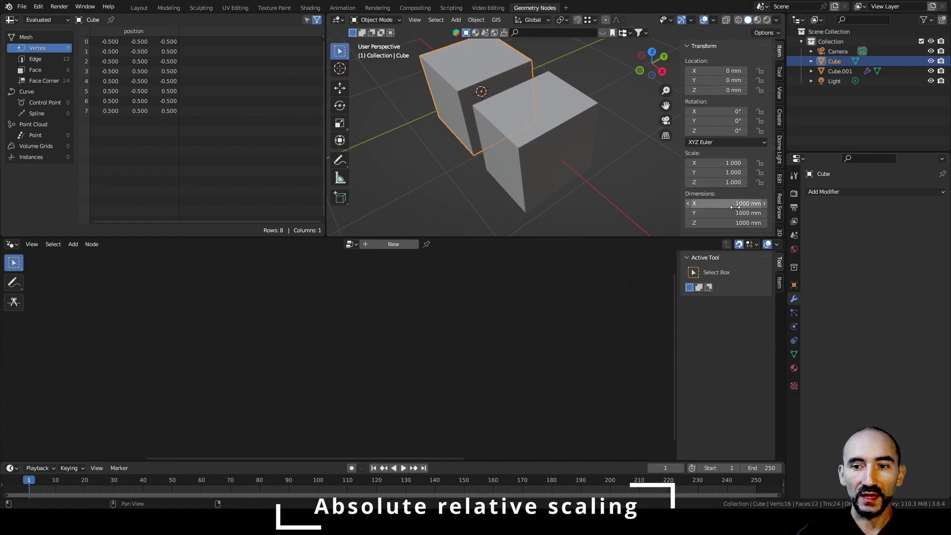
- Select the second cube, Cube.001, and save the file
{"action": "left_click", "coordinate": [560, 114]}
{"action": "middle_click_drag", "start_coordinate": [565, 154], "coordinate": [515, 144]}
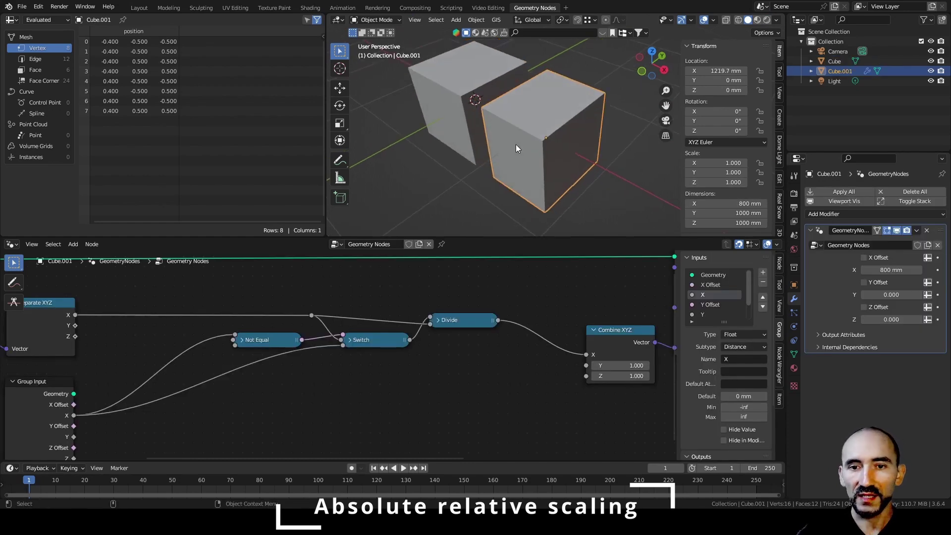
{"action": "key", "text": "ctrl+s"}
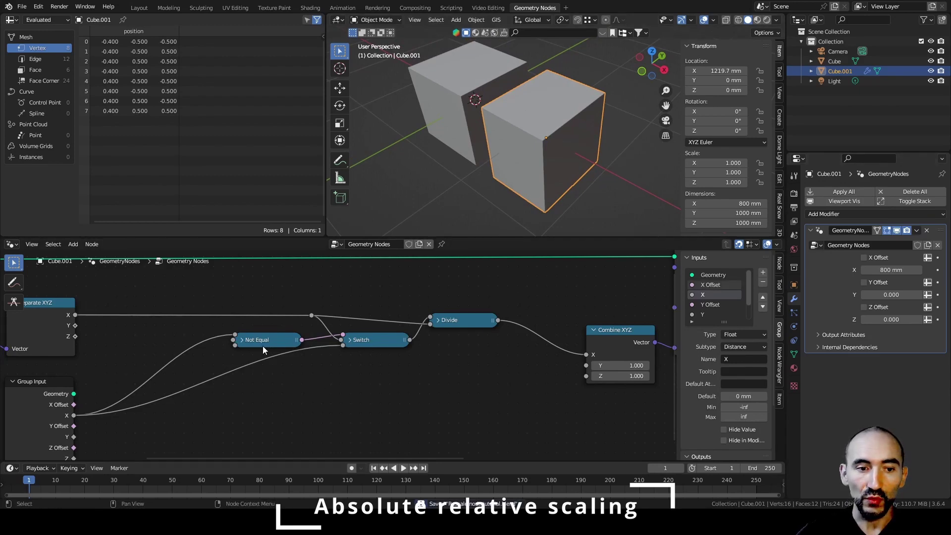
- Duplicate the Switch node below the original and connect the Group Input's X Offset to the copy's Switch input
{"action": "scroll", "coordinate": [153, 407], "scroll_direction": "left", "scroll_amount": 3, "text": "ctrl"}
{"action": "left_click", "coordinate": [475, 337]}
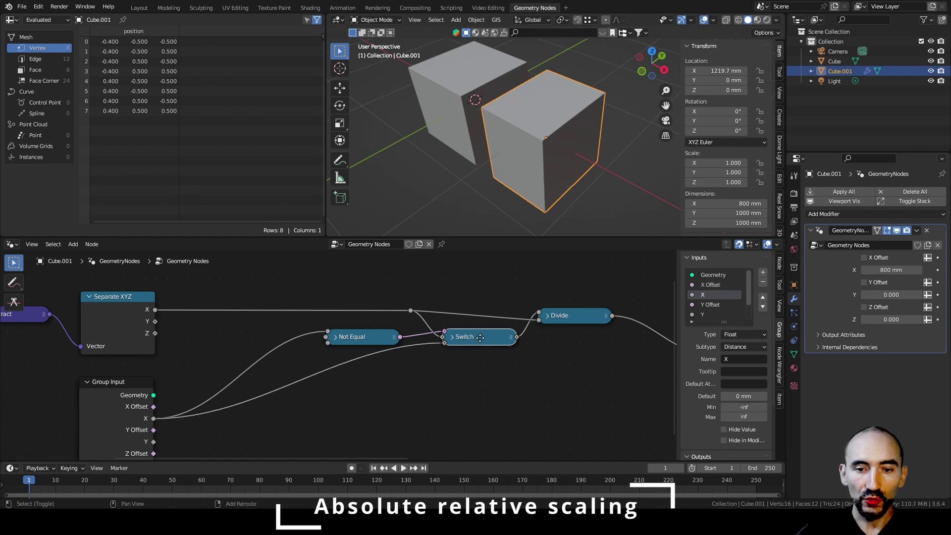
{"action": "key", "text": "shift+d"}
{"action": "left_click", "coordinate": [252, 421]}
{"action": "left_click_drag", "start_coordinate": [155, 409], "coordinate": [366, 391]}
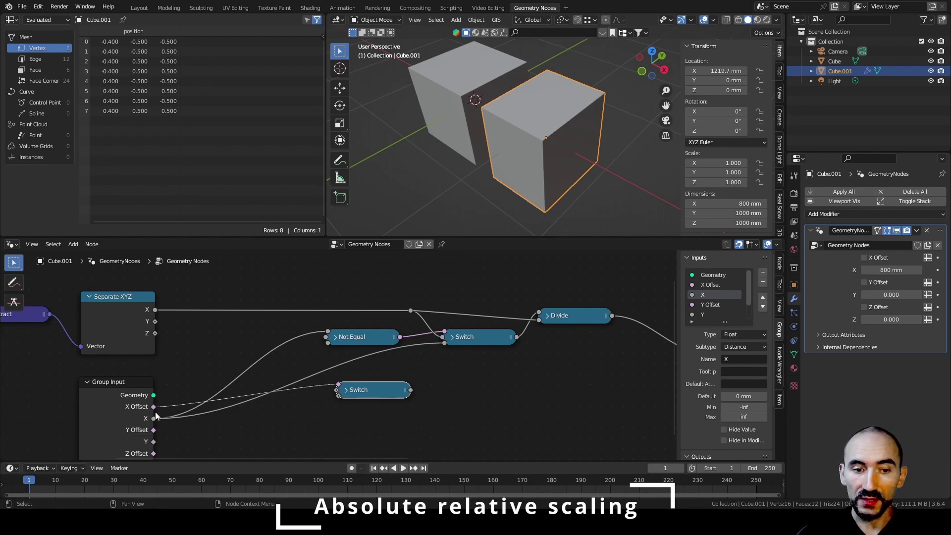
- Set the modifier's X value to -200 mm
{"action": "left_click", "coordinate": [898, 270]}
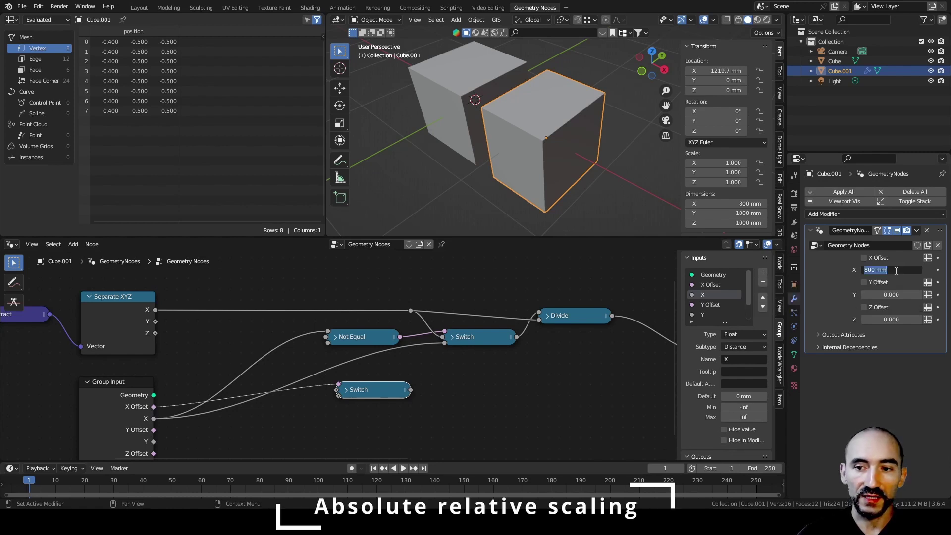
{"action": "type", "text": "-200"}
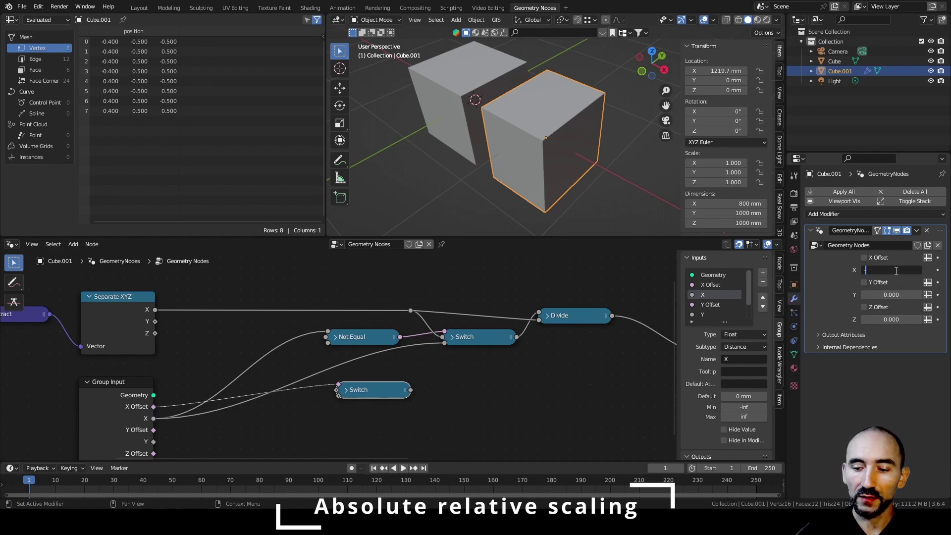
{"action": "key", "text": "Return"}
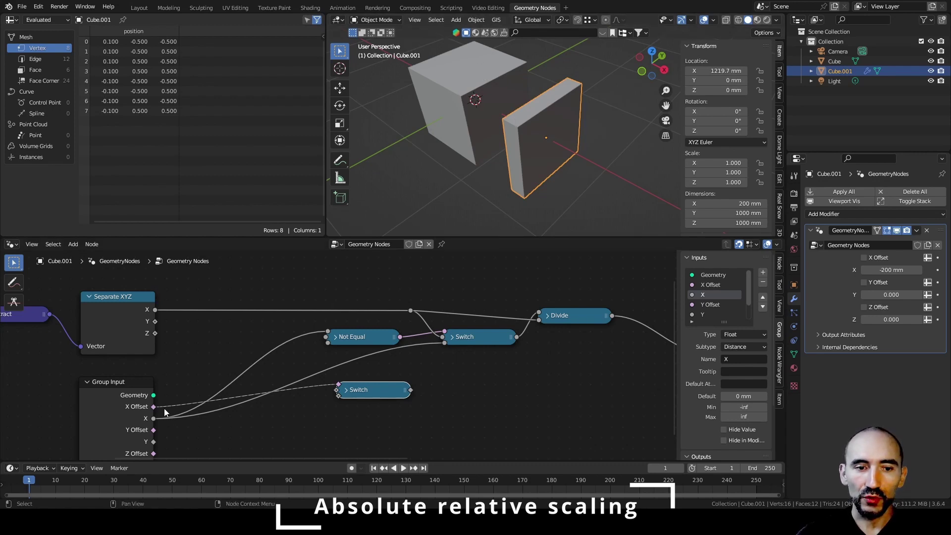
- Add a Math node set to Add that sums Separate XYZ's X output and the Group Input's X value
{"action": "left_click_drag", "start_coordinate": [155, 309], "coordinate": [209, 346]}
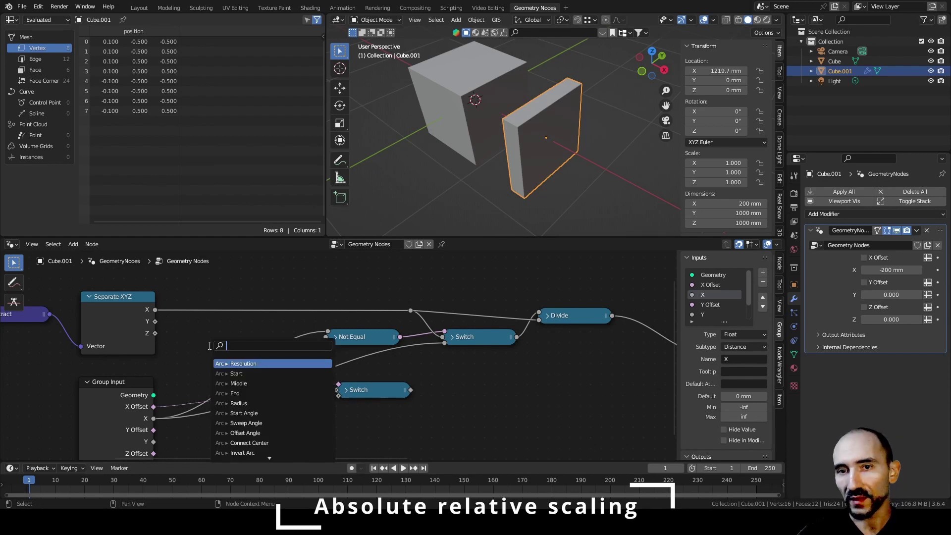
{"action": "type", "text": "add"}
{"action": "key", "text": "Return"}
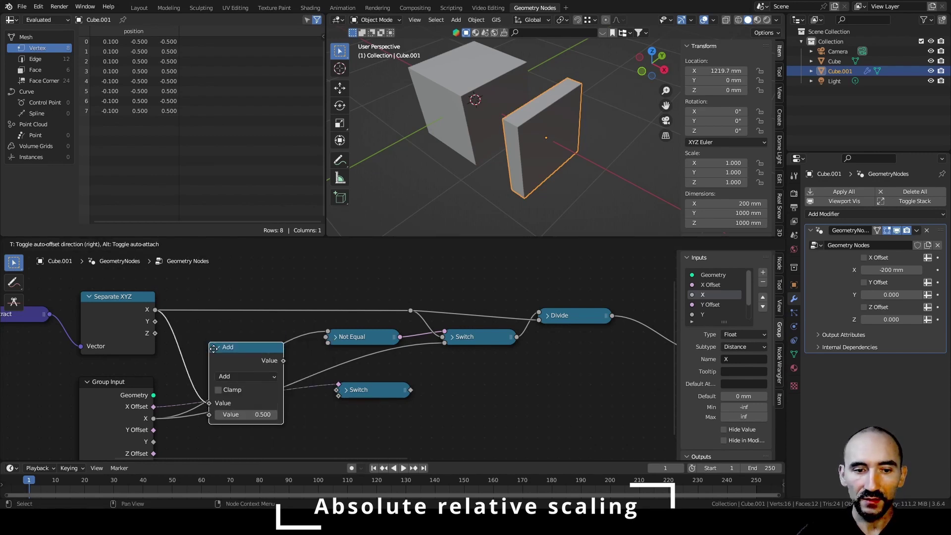
{"action": "left_click", "coordinate": [146, 430]}
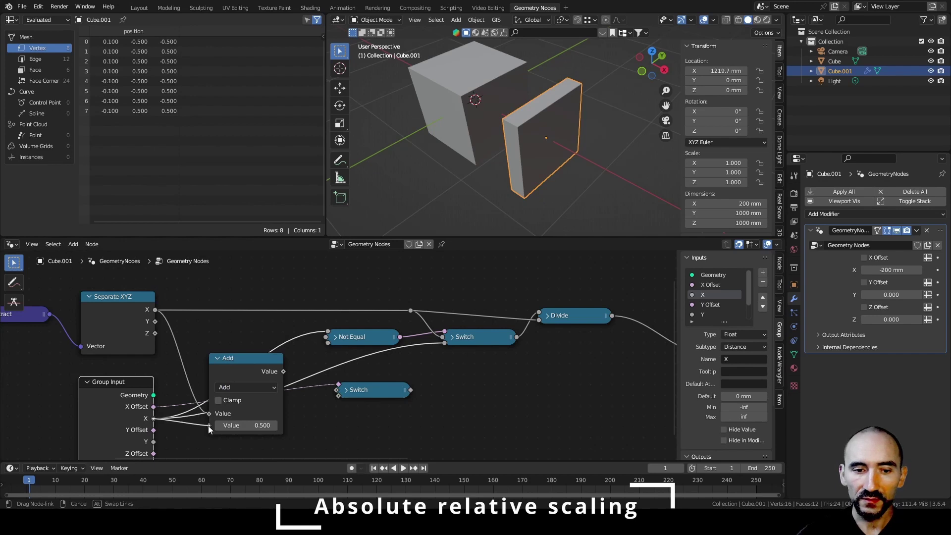
{"action": "left_click_drag", "start_coordinate": [209, 426], "coordinate": [209, 425]}
- Connect the Add result to the duplicated Switch's True input, and that Switch's output to the original Switch's True input
{"action": "left_click_drag", "start_coordinate": [284, 371], "coordinate": [337, 396]}
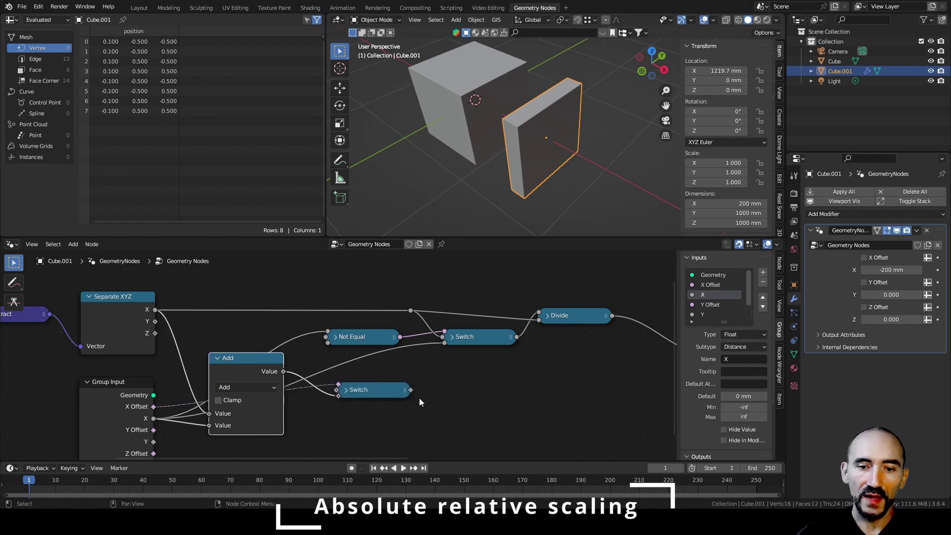
{"action": "left_click_drag", "start_coordinate": [411, 390], "coordinate": [442, 348]}
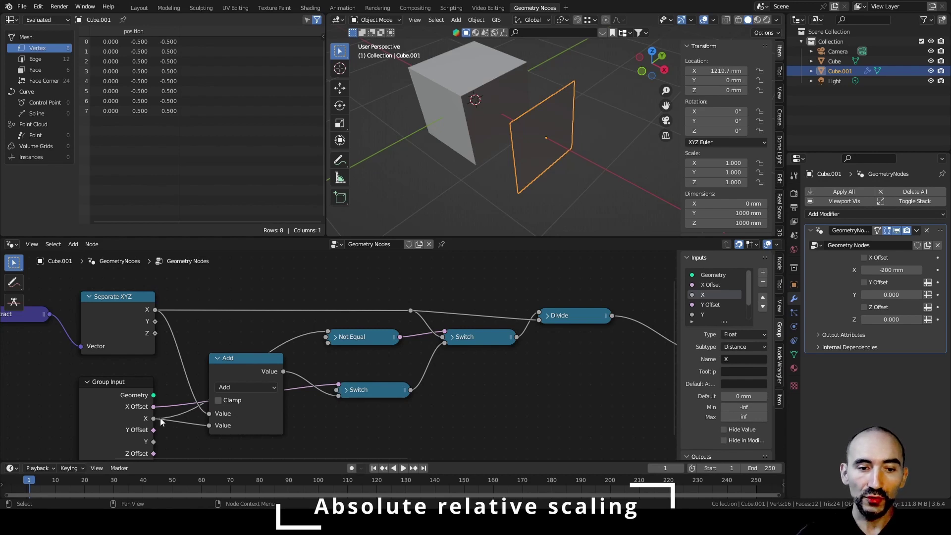
- Connect the Group Input's X value to the lower Switch's False input, and that Switch's output to the Not Equal node
{"action": "left_click_drag", "start_coordinate": [153, 417], "coordinate": [335, 392]}
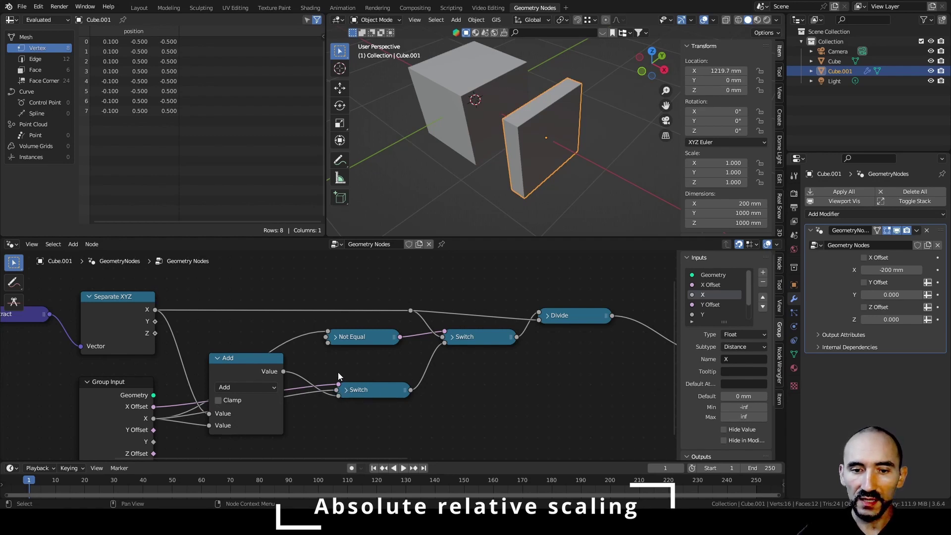
{"action": "left_click_drag", "start_coordinate": [411, 391], "coordinate": [325, 333]}
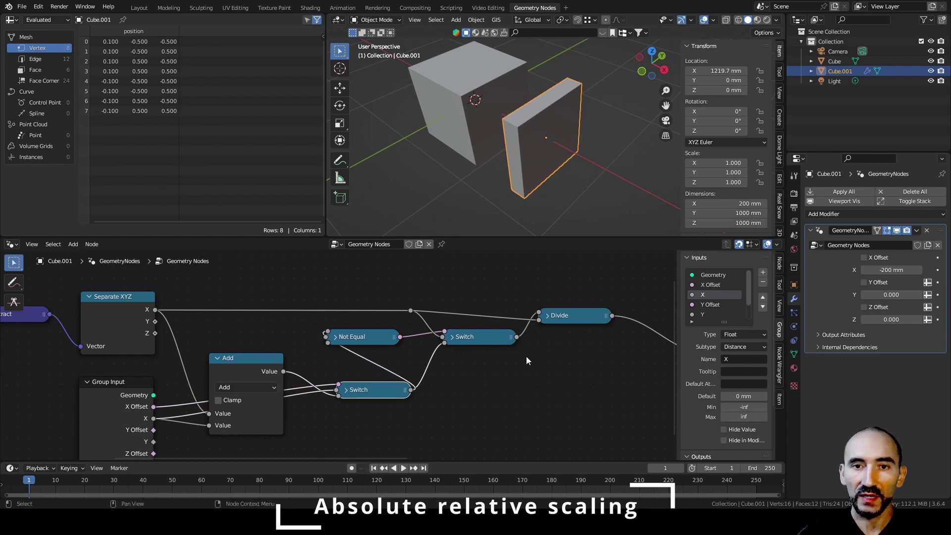
- Collapse the Add node and rearrange the Switch and Not Equal nodes into a tidy left-to-right chain
{"action": "left_click", "coordinate": [250, 365]}
{"action": "key", "text": "h"}
{"action": "left_click_drag", "start_coordinate": [368, 397], "coordinate": [337, 397]}
{"action": "left_click_drag", "start_coordinate": [365, 341], "coordinate": [494, 369]}
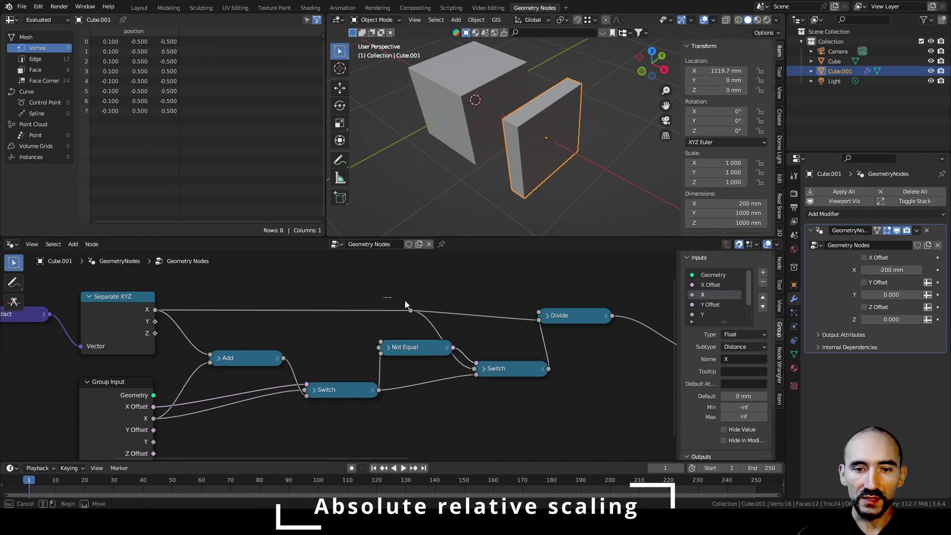
- Save the file and enable X Offset on Cube.001's Geometry Nodes modifier
{"action": "key", "text": "ctrl+s"}
{"action": "scroll", "coordinate": [495, 371], "scroll_direction": "down", "scroll_amount": 3}
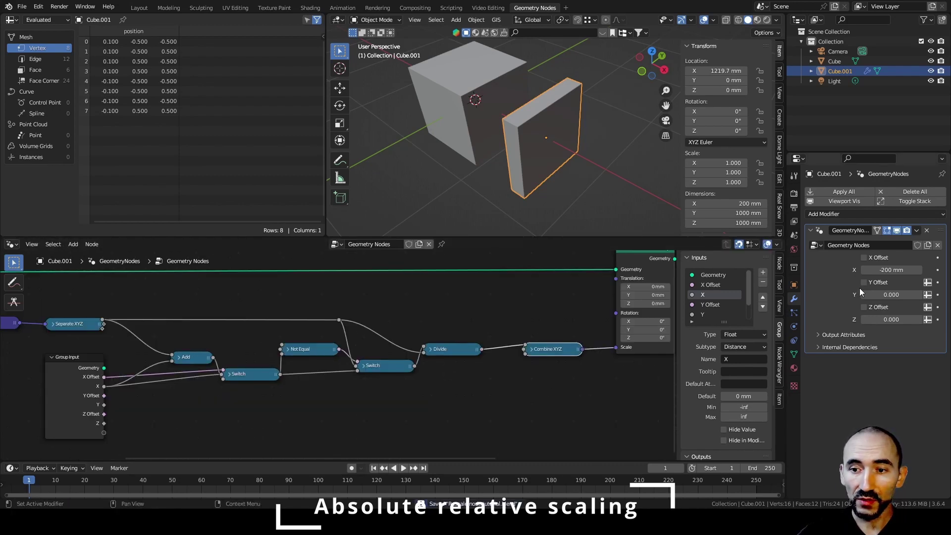
{"action": "left_click", "coordinate": [864, 258]}
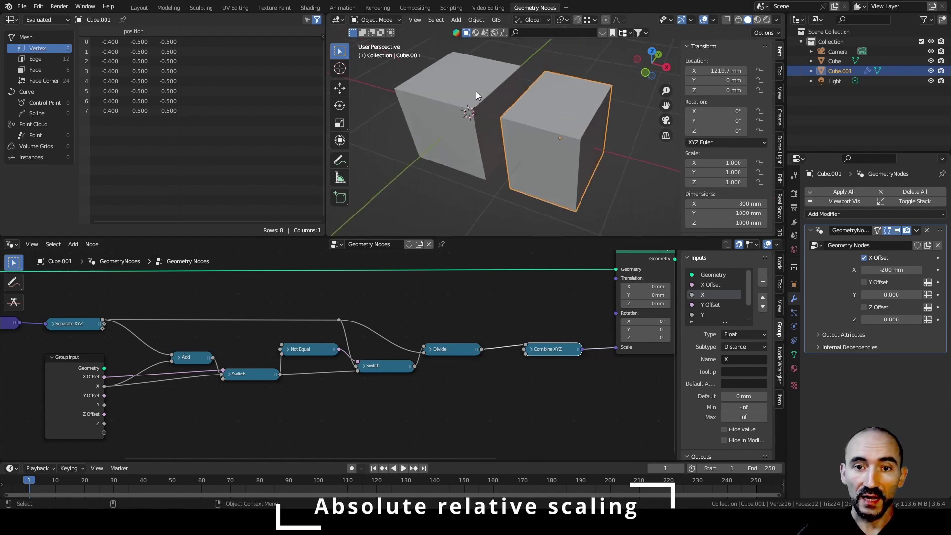
- Scale the original Cube's mesh up uniformly in Edit Mode to about 1265 mm per side
{"action": "left_click", "coordinate": [474, 91]}
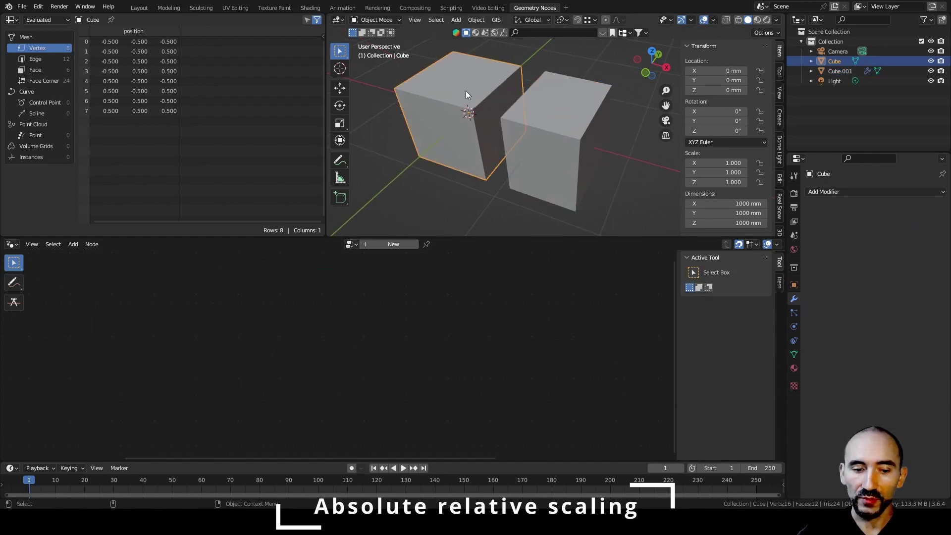
{"action": "key", "text": "Tab"}
{"action": "scroll", "coordinate": [554, 149], "scroll_direction": "down", "scroll_amount": 4}
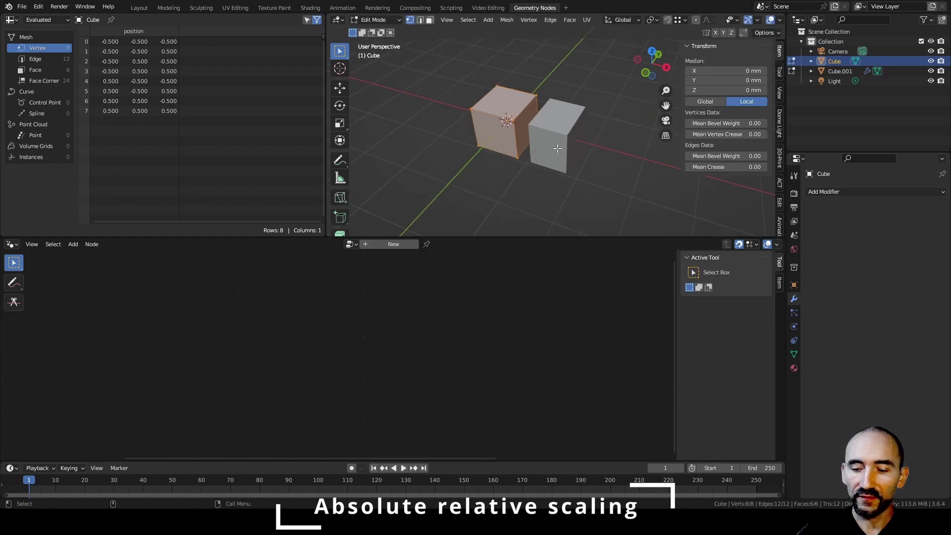
{"action": "key", "text": "KP_1"}
{"action": "scroll", "coordinate": [557, 149], "scroll_direction": "up", "scroll_amount": 4}
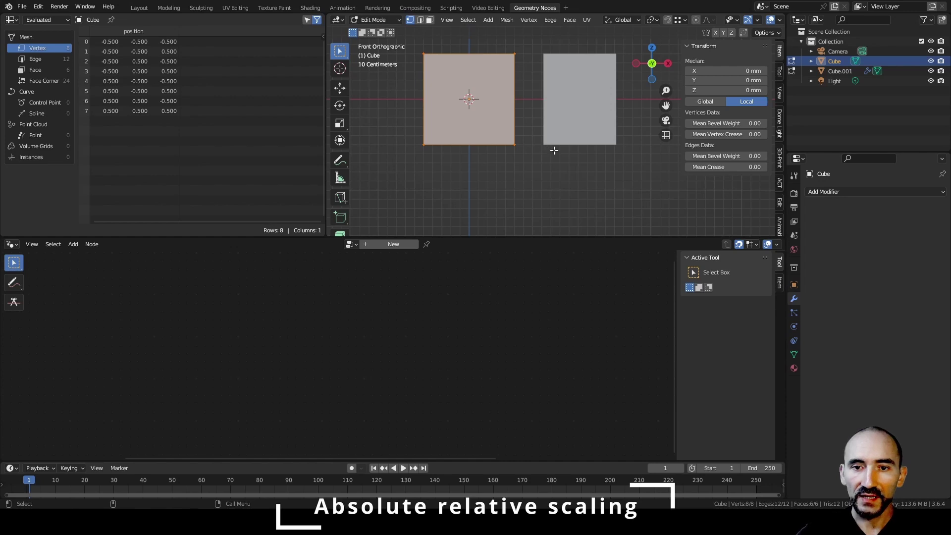
{"action": "key", "text": "s"}
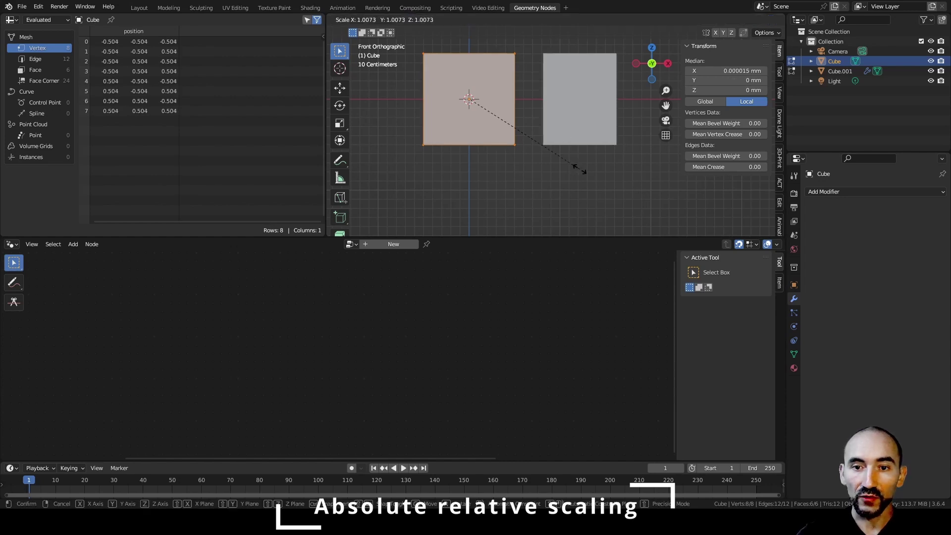
{"action": "left_click", "coordinate": [599, 194]}
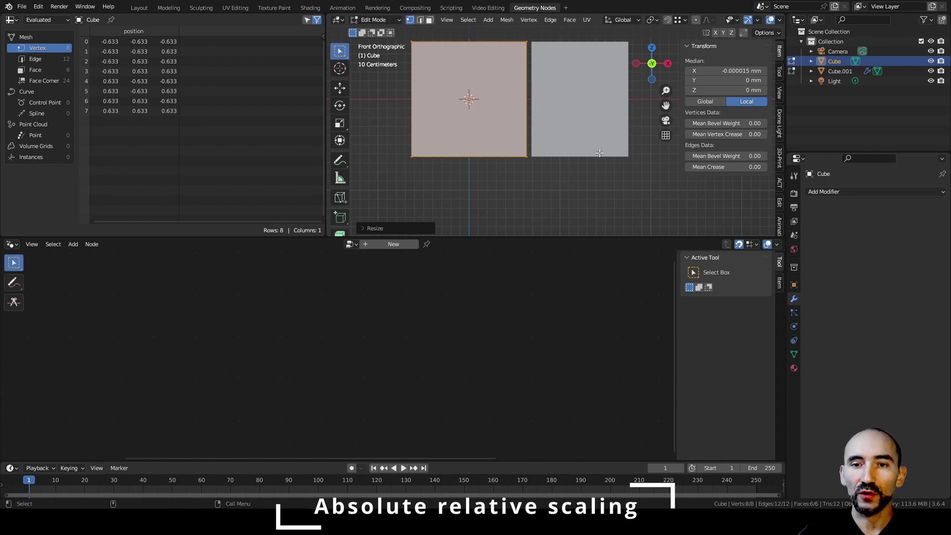
- Return to Object Mode and set Cube.001's X location to 0 mm
{"action": "key", "text": "Tab"}
{"action": "middle_click_drag", "start_coordinate": [585, 151], "coordinate": [533, 123]}
{"action": "left_click", "coordinate": [527, 96]}
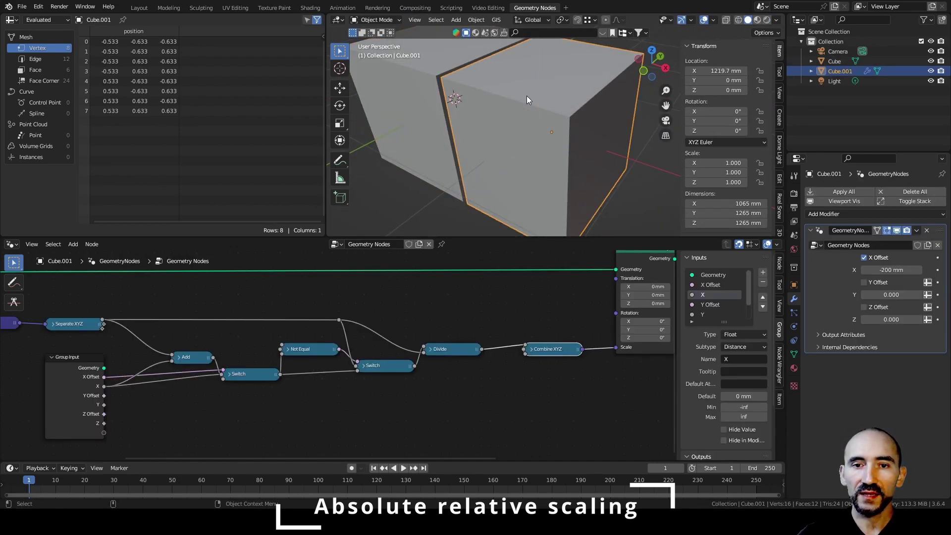
{"action": "scroll", "coordinate": [536, 95], "scroll_direction": "down", "scroll_amount": 2}
{"action": "left_click", "coordinate": [714, 72]}
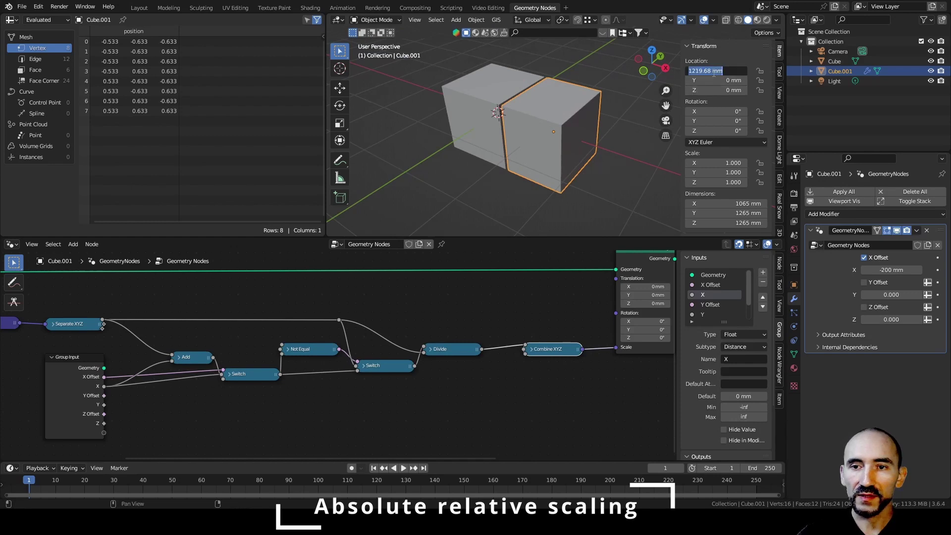
{"action": "type", "text": "0"}
{"action": "key", "text": "Return"}
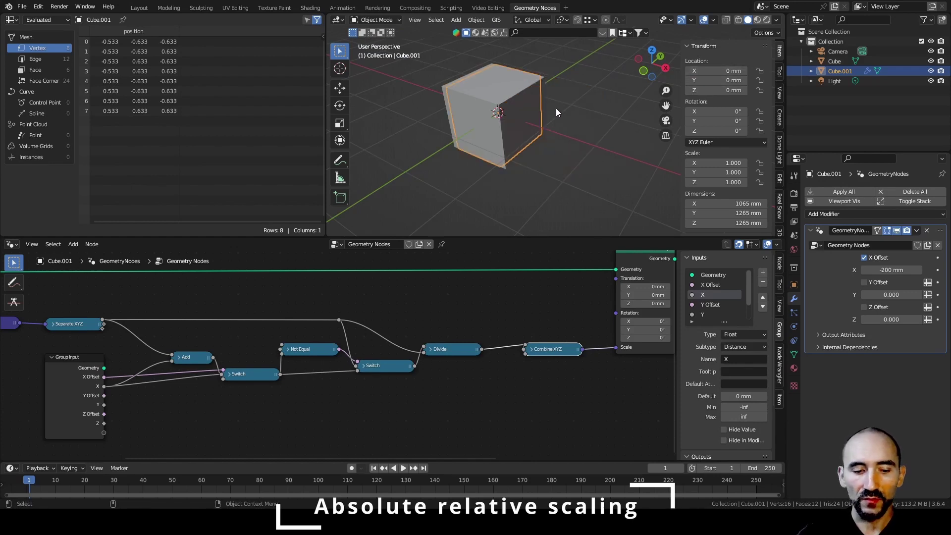
- Display the overlapping cubes in wireframe and view them from the front
{"action": "key", "text": "shift+z"}
{"action": "scroll", "coordinate": [556, 108], "scroll_direction": "up", "scroll_amount": 3}
{"action": "middle_click_drag", "start_coordinate": [555, 108], "coordinate": [560, 149]}
{"action": "scroll", "coordinate": [557, 114], "scroll_direction": "up", "scroll_amount": 2}
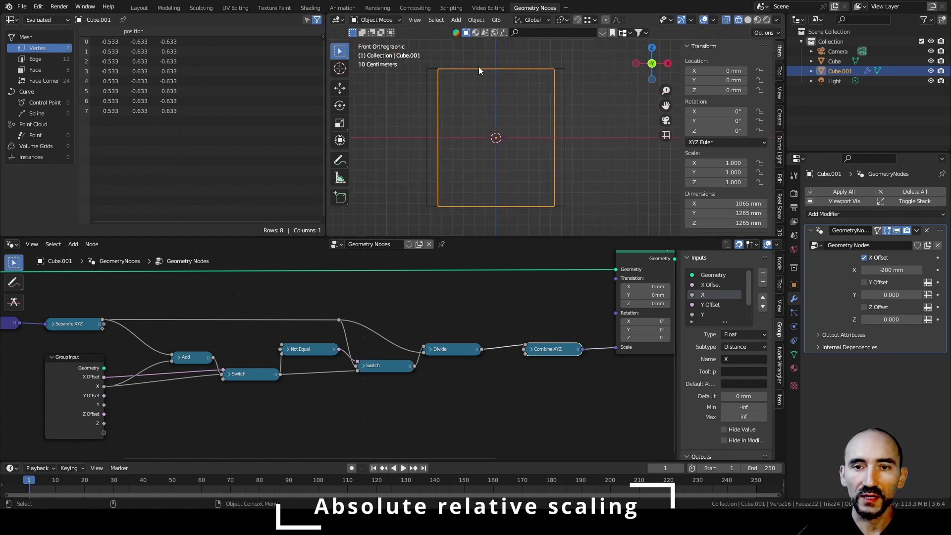
- Try scaling the original Cube's mesh uniformly in Edit Mode while the cubes overlap
{"action": "left_click", "coordinate": [564, 87]}
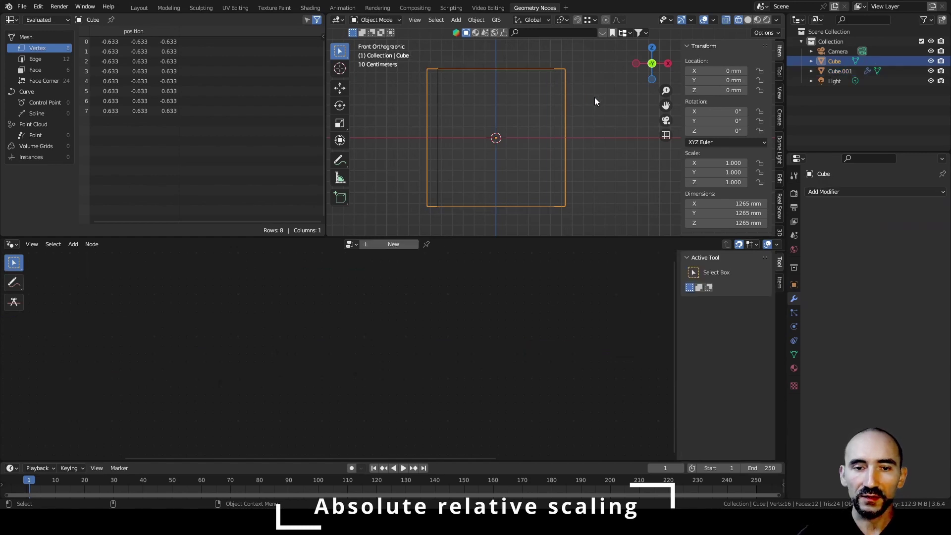
{"action": "key", "text": "Tab"}
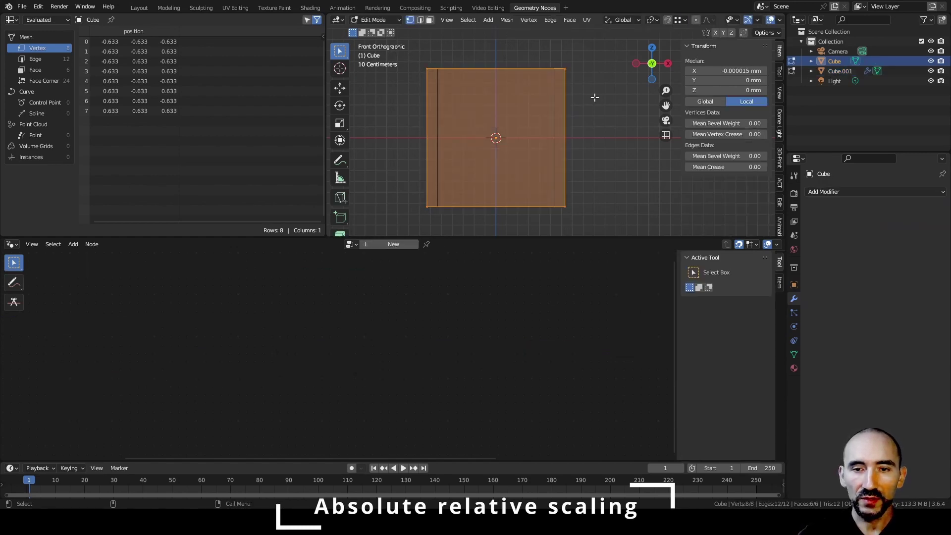
{"action": "key", "text": "s"}
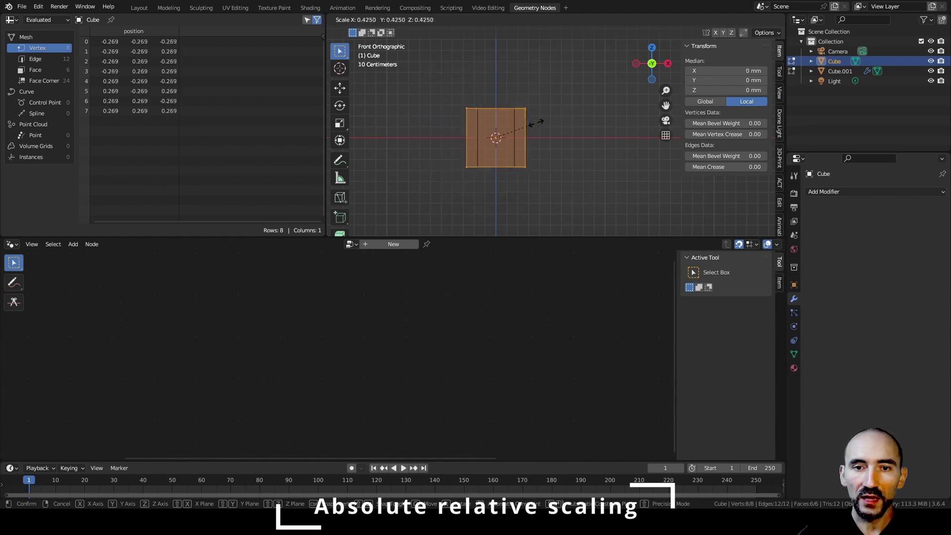
{"action": "left_click", "coordinate": [595, 123]}
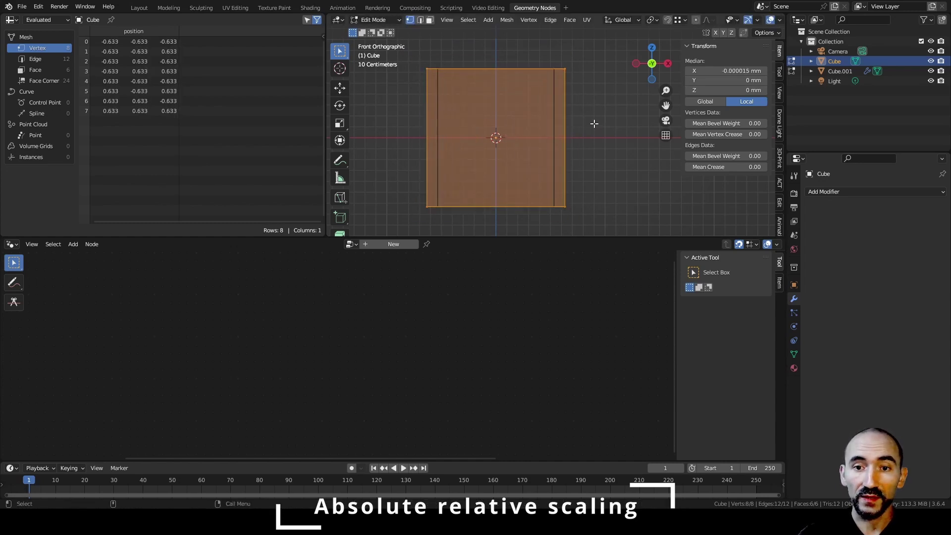
{"action": "middle_click_drag", "start_coordinate": [594, 123], "coordinate": [552, 111]}
{"action": "key", "text": "Tab"}
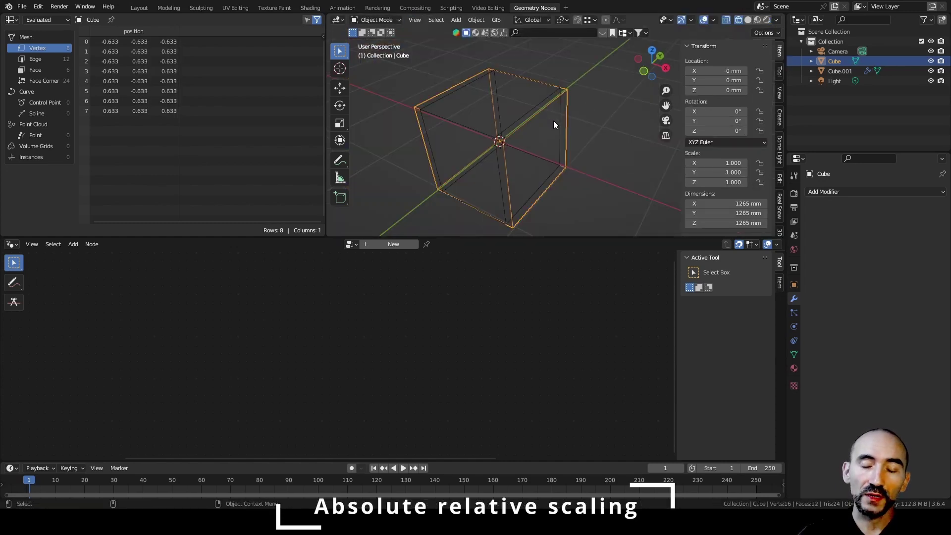
- Add a Bevel modifier with 20 segments to Cube.001 after its Geometry Nodes modifier
{"action": "left_click", "coordinate": [560, 111]}
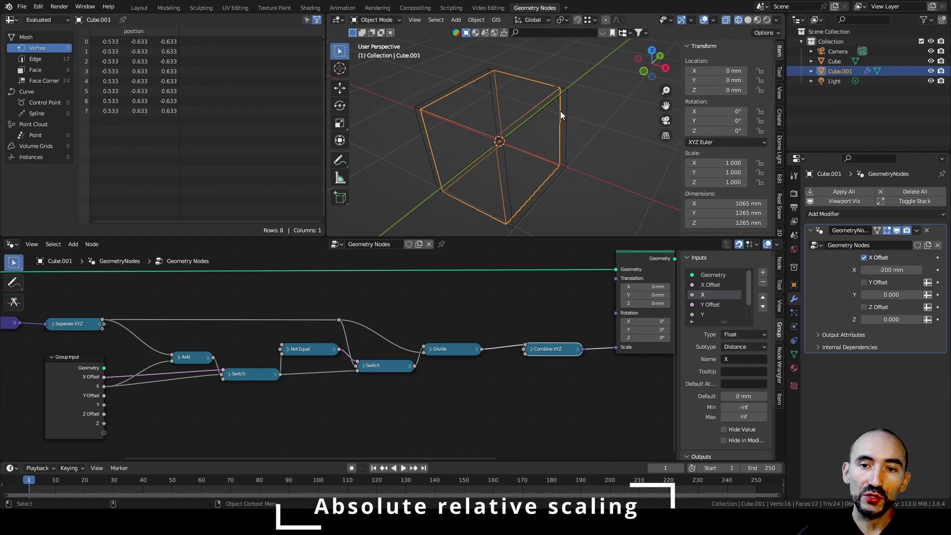
{"action": "left_click", "coordinate": [833, 214]}
{"action": "left_click", "coordinate": [759, 253]}
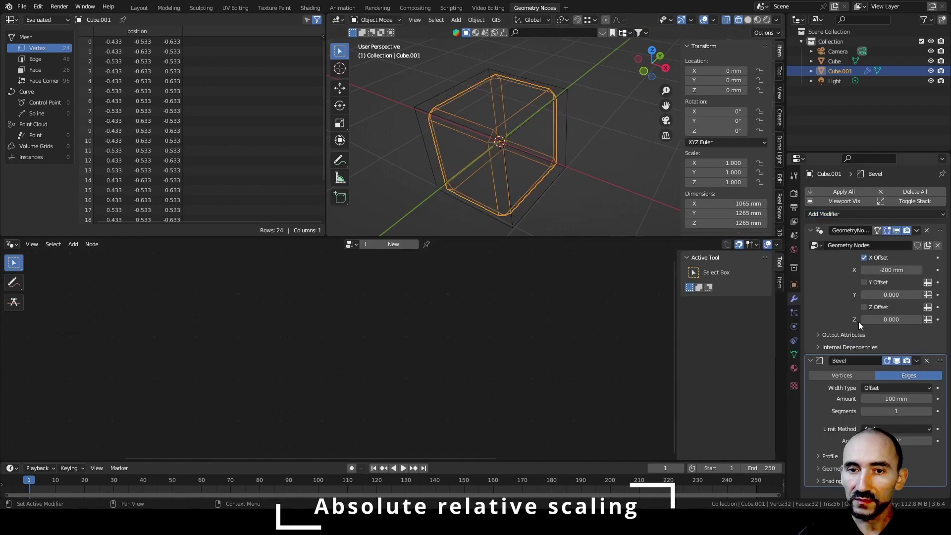
{"action": "type", "text": "20"}
{"action": "key", "text": "Return"}
{"action": "middle_click_drag", "start_coordinate": [569, 198], "coordinate": [525, 131]}
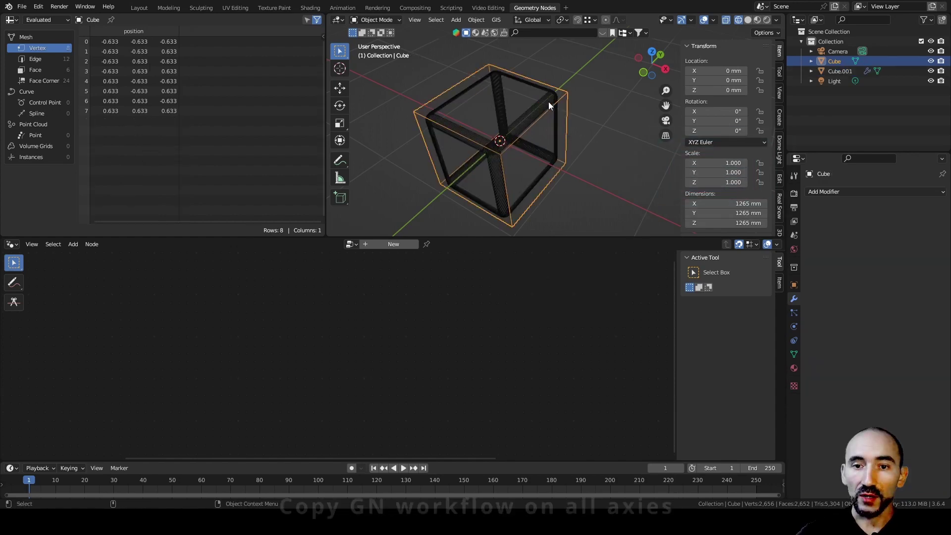
- Duplicate Cube.001's X-axis chain of Add, Not Equal, Divide and both Switch nodes twice, stacking the copies below the original
{"action": "left_click", "coordinate": [545, 102]}
{"action": "left_click", "coordinate": [852, 230]}
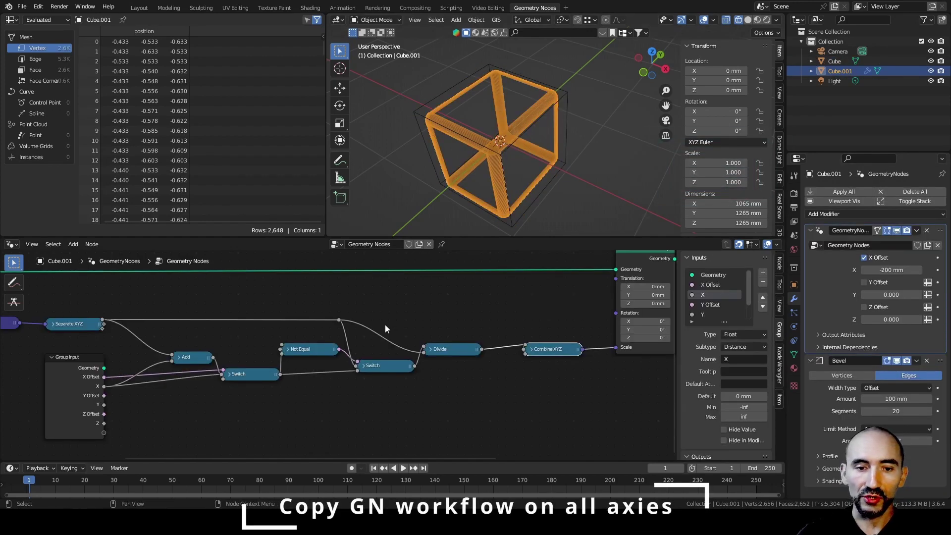
{"action": "scroll", "coordinate": [385, 325], "scroll_direction": "down", "scroll_amount": 1}
{"action": "scroll", "coordinate": [315, 322], "scroll_direction": "up", "scroll_amount": 2}
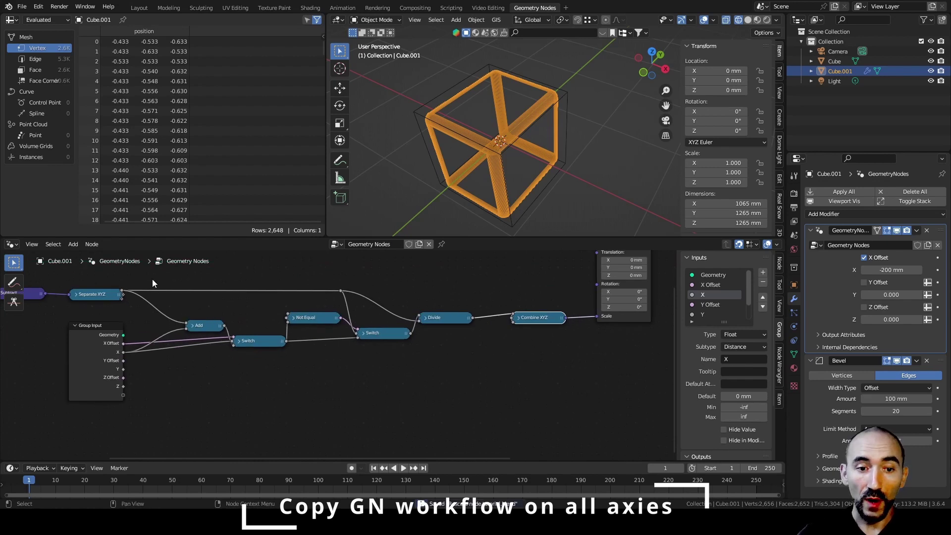
{"action": "left_click_drag", "start_coordinate": [153, 278], "coordinate": [509, 357]}
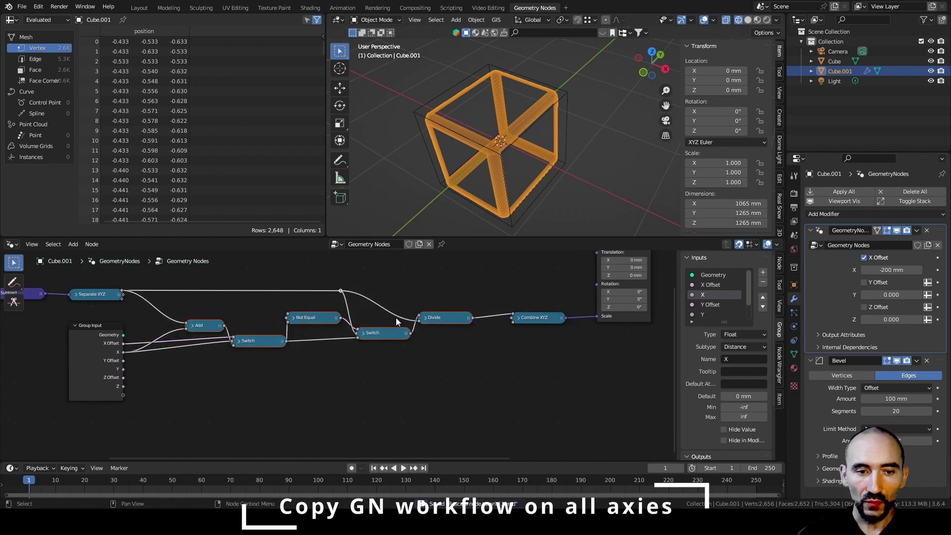
{"action": "key", "text": "shift+d"}
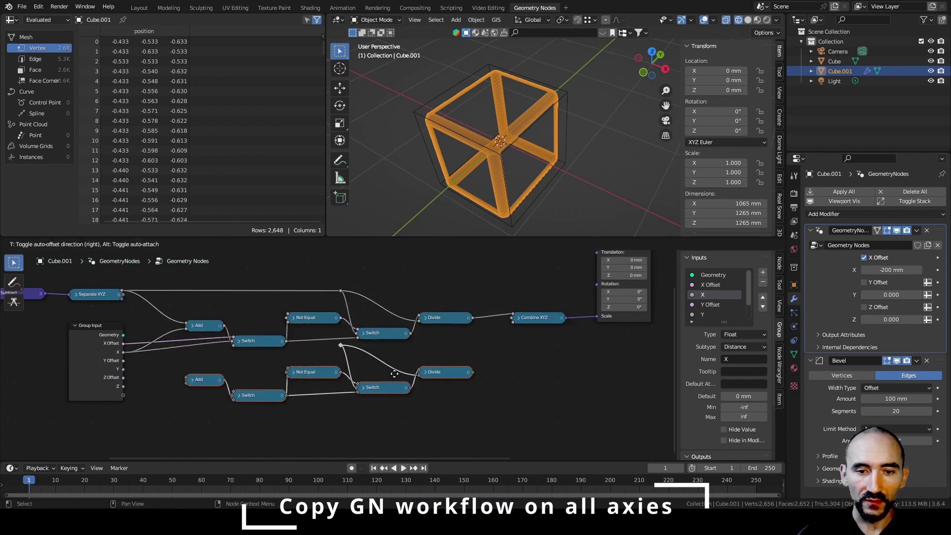
{"action": "left_click", "coordinate": [395, 375]}
{"action": "key", "text": "shift+d"}
{"action": "left_click", "coordinate": [377, 407]}
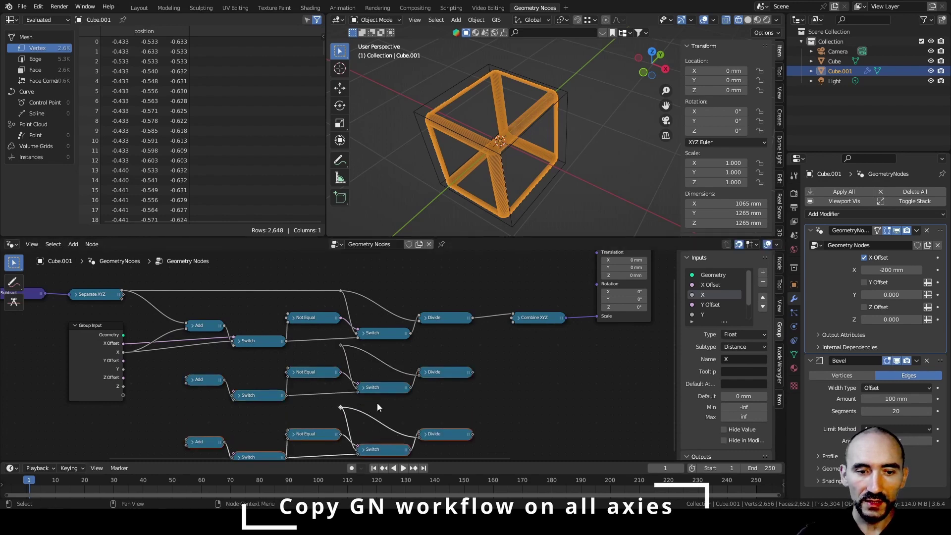
- Wire the second chain to Separate XYZ's Y and the Group Input's Y Offset and Y, and its Divide result to Combine XYZ's Y
{"action": "middle_click_drag", "start_coordinate": [376, 403], "coordinate": [410, 365]}
{"action": "scroll", "coordinate": [410, 366], "scroll_direction": "up", "scroll_amount": 1}
{"action": "left_click_drag", "start_coordinate": [122, 325], "coordinate": [196, 345]}
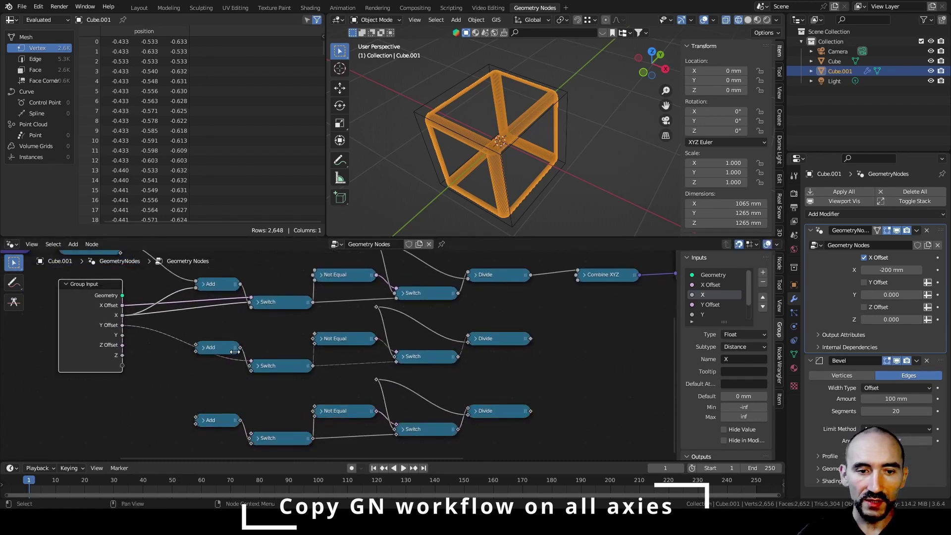
{"action": "scroll", "coordinate": [219, 373], "scroll_direction": "down", "scroll_amount": 1}
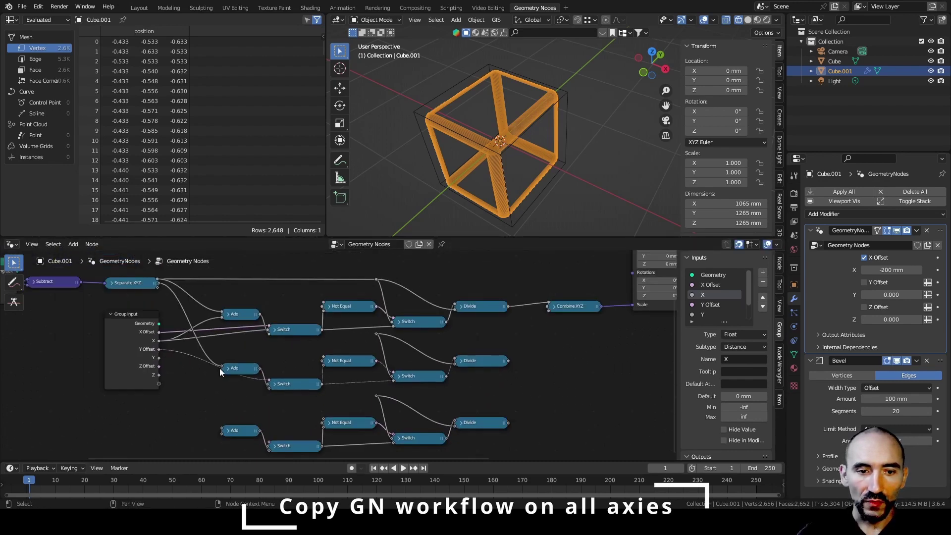
{"action": "left_click", "coordinate": [158, 359]}
{"action": "left_click_drag", "start_coordinate": [159, 358], "coordinate": [222, 371]}
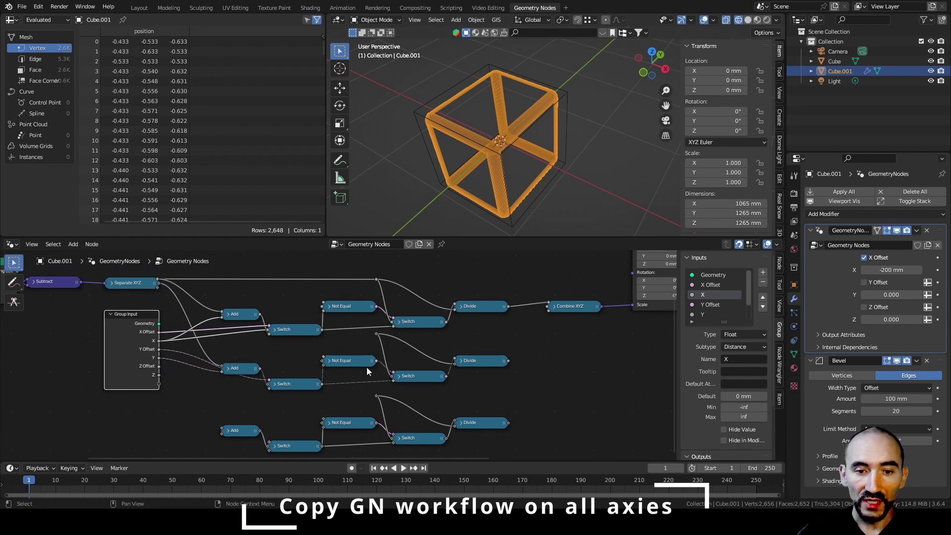
{"action": "left_click_drag", "start_coordinate": [508, 361], "coordinate": [515, 350]}
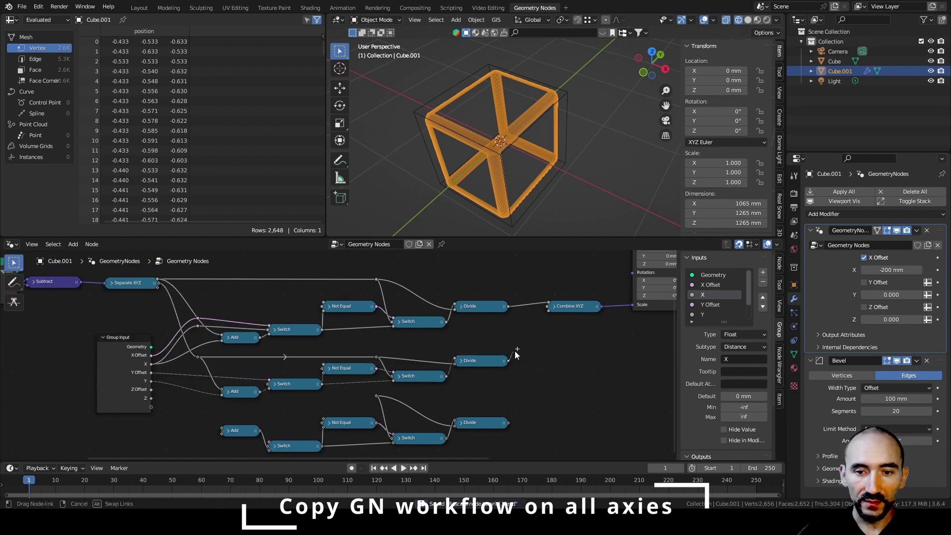
{"action": "left_click_drag", "start_coordinate": [544, 305], "coordinate": [547, 308]}
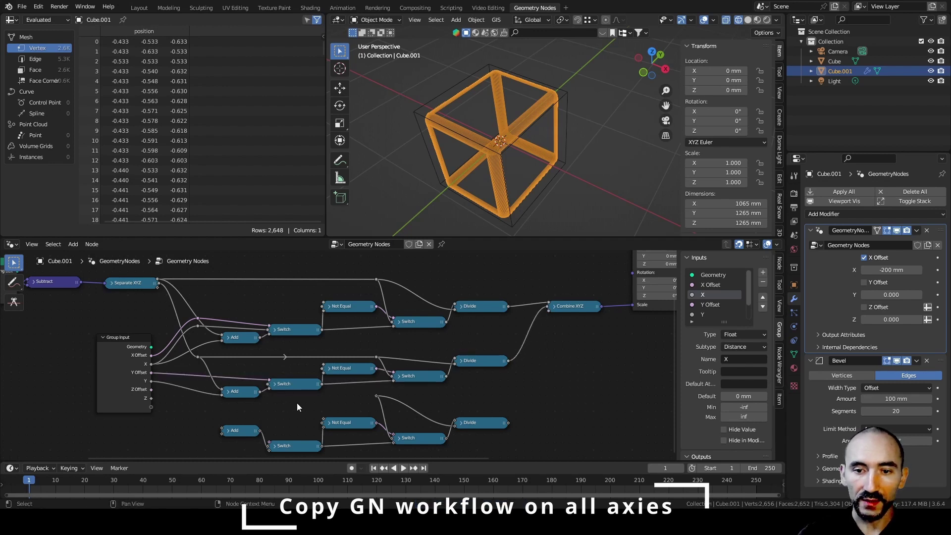
- Wire the third chain to Separate XYZ's Z and the Group Input's Z Offset and Z, and its Divide result to Combine XYZ's Z
{"action": "scroll", "coordinate": [307, 396], "scroll_direction": "up", "scroll_amount": 1}
{"action": "key", "text": "ctrl+s"}
{"action": "left_click_drag", "start_coordinate": [150, 372], "coordinate": [225, 419]}
{"action": "key", "text": "Home"}
{"action": "left_click_drag", "start_coordinate": [191, 282], "coordinate": [403, 403]}
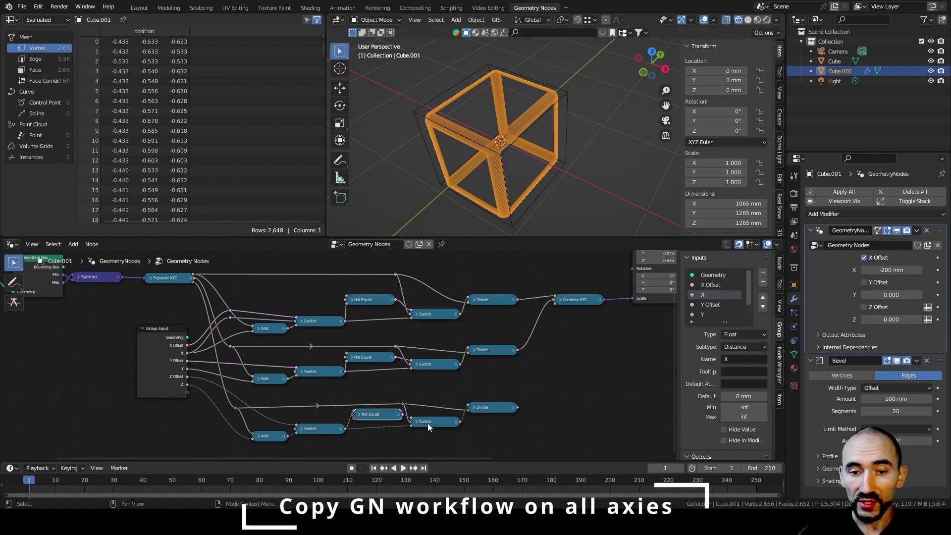
{"action": "key", "text": "ctrl+s"}
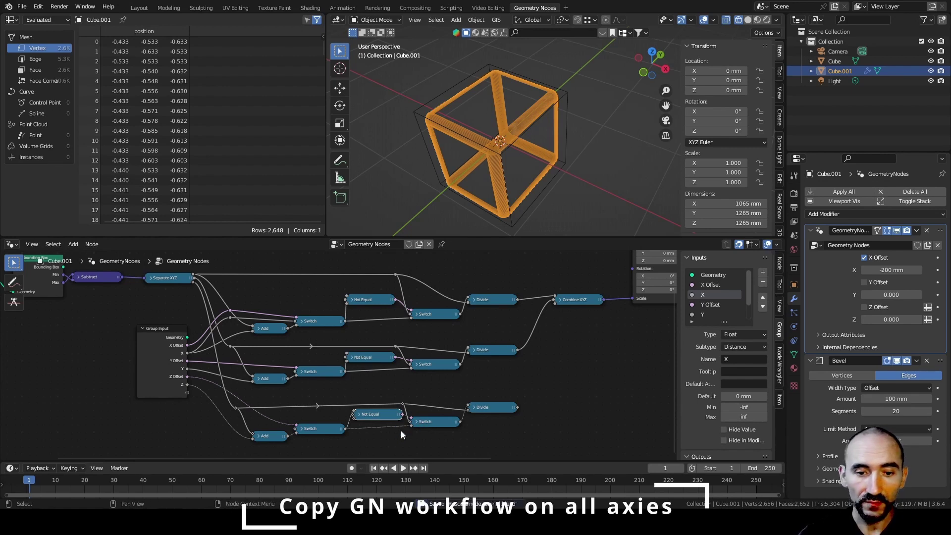
{"action": "left_click_drag", "start_coordinate": [517, 407], "coordinate": [557, 350]}
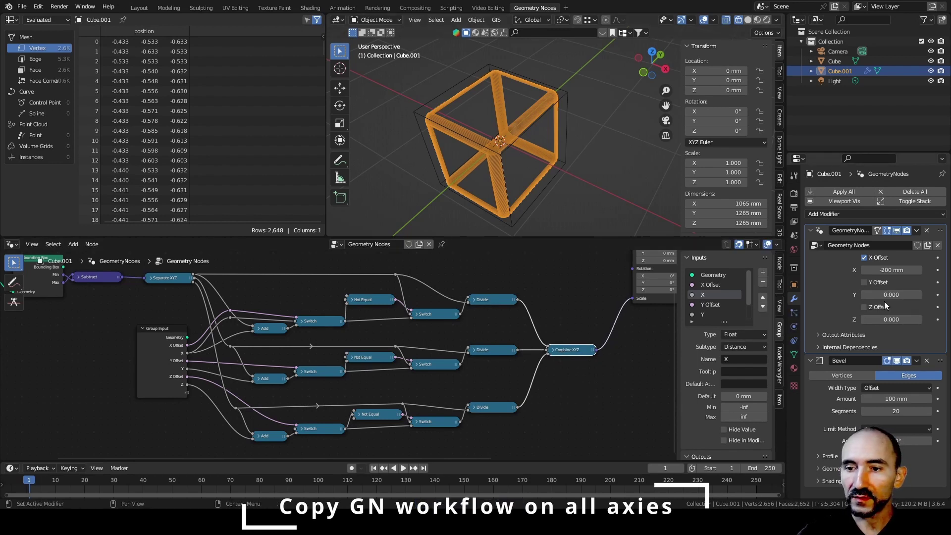
- Set the subtype of the node group's Y and Z float inputs to Distance
{"action": "scroll", "coordinate": [727, 308], "scroll_direction": "down", "scroll_amount": 2}
{"action": "left_click", "coordinate": [701, 294]}
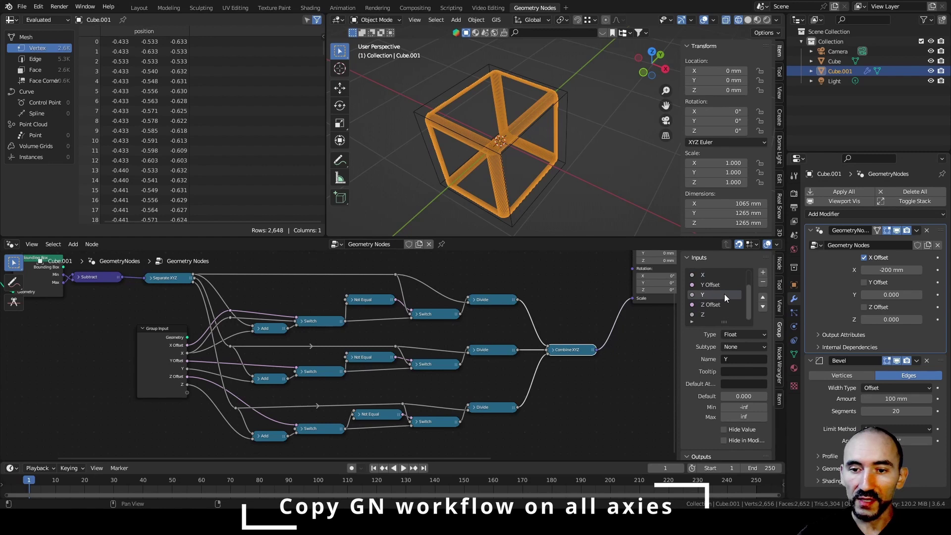
{"action": "left_click", "coordinate": [745, 347]}
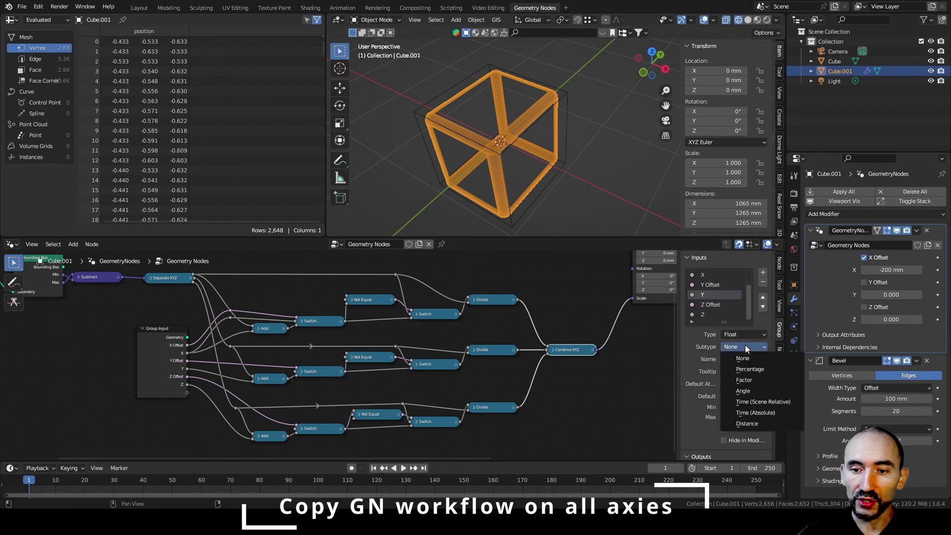
{"action": "left_click", "coordinate": [753, 422]}
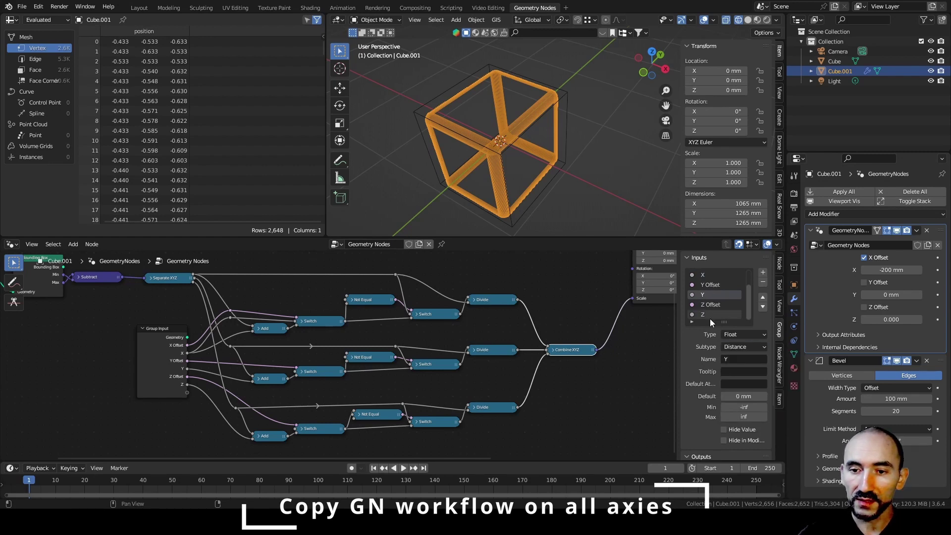
{"action": "left_click", "coordinate": [710, 318]}
{"action": "left_click", "coordinate": [745, 344]}
{"action": "left_click", "coordinate": [748, 424]}
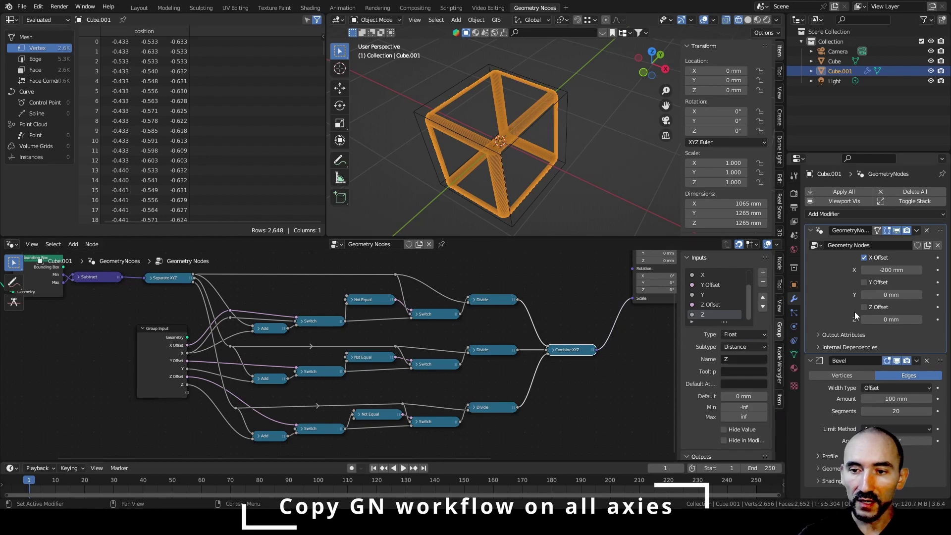
- Set Y and Z to 500 mm in Cube.001's Geometry Nodes modifier
{"action": "left_click", "coordinate": [894, 295]}
{"action": "type", "text": "500"}
{"action": "key", "text": "Return"}
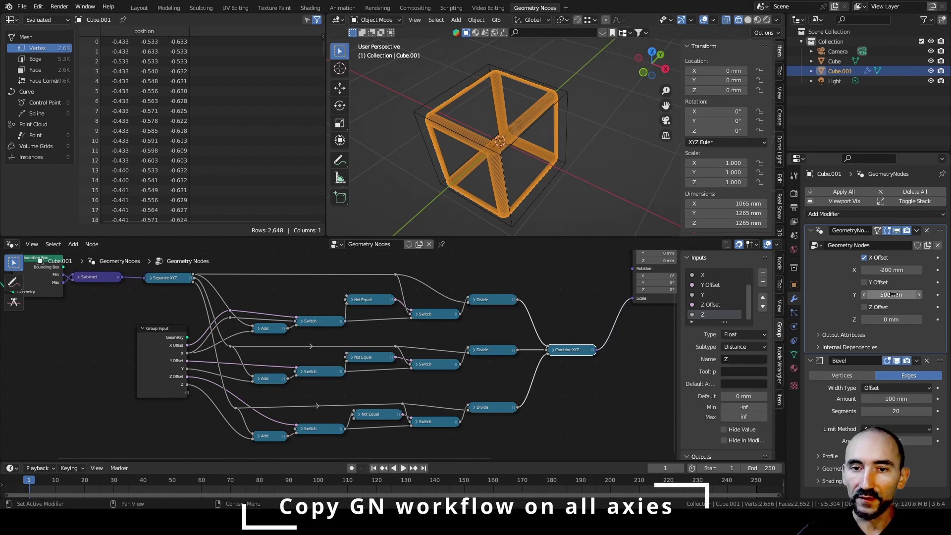
{"action": "left_click", "coordinate": [892, 320]}
{"action": "type", "text": "500"}
{"action": "key", "text": "Return"}
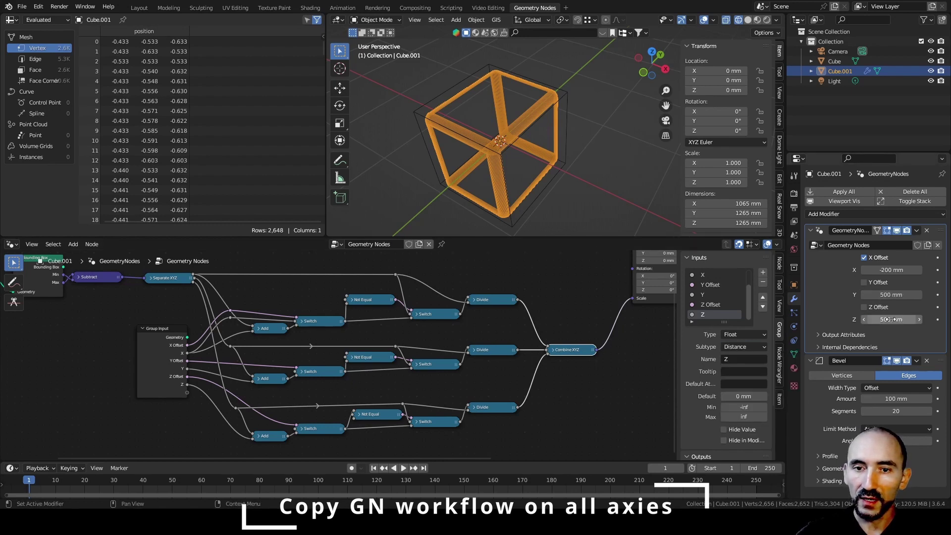
- Wire the Group Input's Y and Z directly to the first Switch node of the second and third chains respectively
{"action": "scroll", "coordinate": [319, 386], "scroll_direction": "up", "scroll_amount": 2}
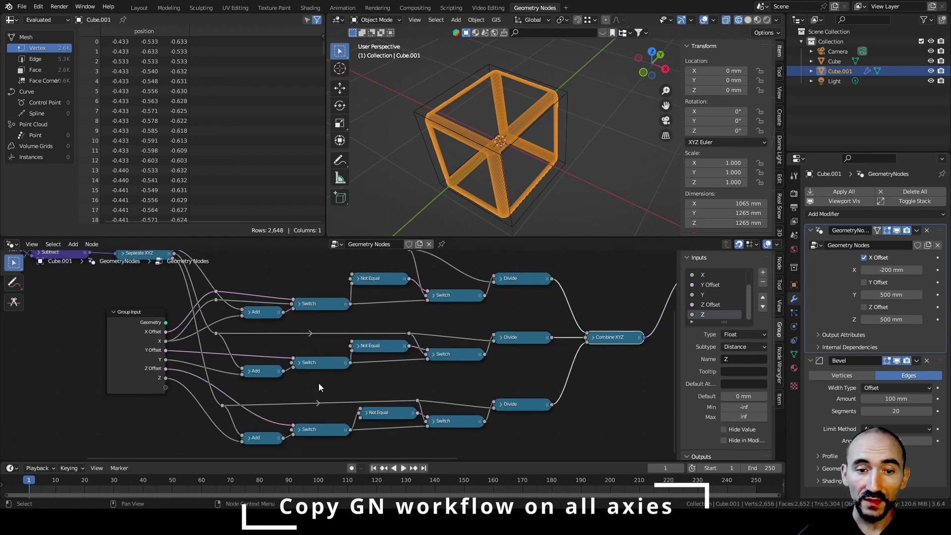
{"action": "left_click_drag", "start_coordinate": [165, 359], "coordinate": [293, 362]}
{"action": "left_click_drag", "start_coordinate": [167, 379], "coordinate": [293, 427]}
{"action": "middle_click_drag", "start_coordinate": [501, 149], "coordinate": [659, 198]}
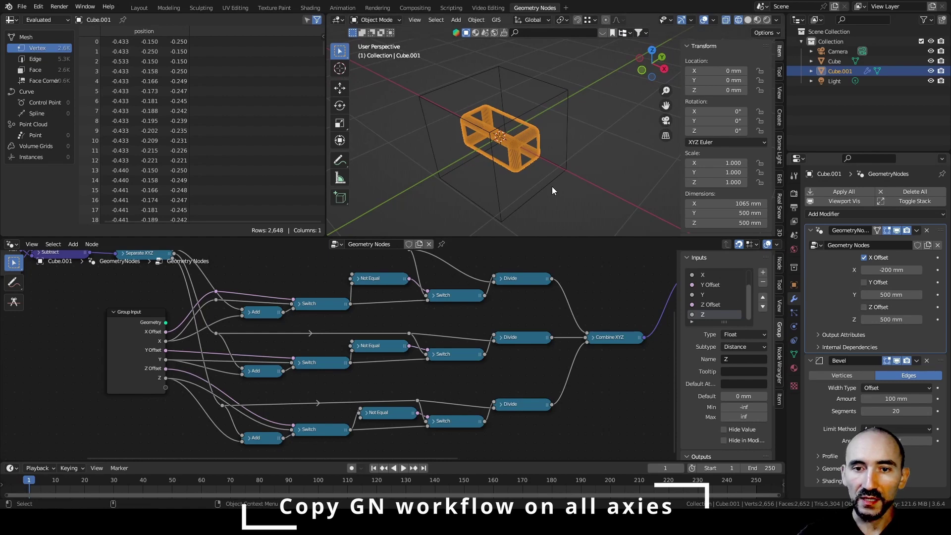
{"action": "middle_click_drag", "start_coordinate": [552, 186], "coordinate": [574, 178]}
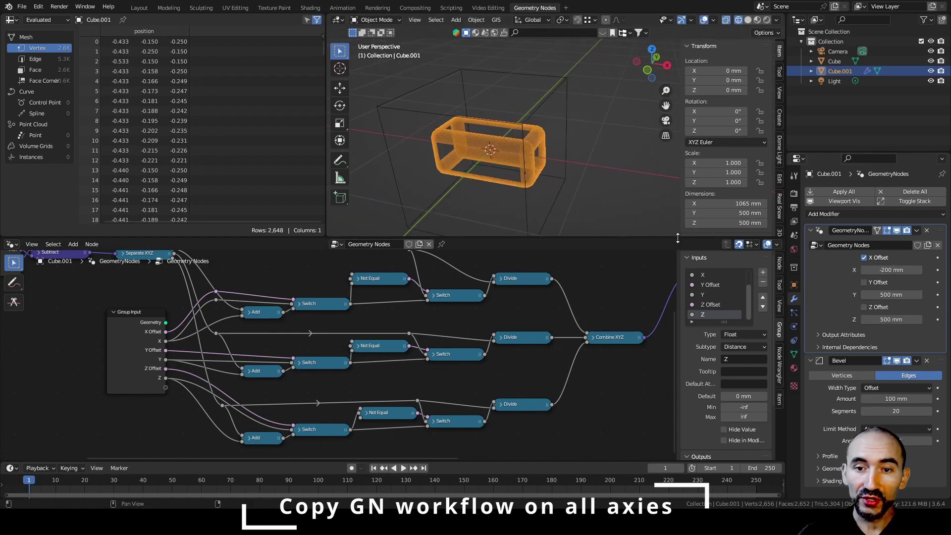
- Scale the original Cube's mesh slightly in Edit Mode to test the linked resizing
{"action": "left_click", "coordinate": [565, 124]}
{"action": "key", "text": "Tab"}
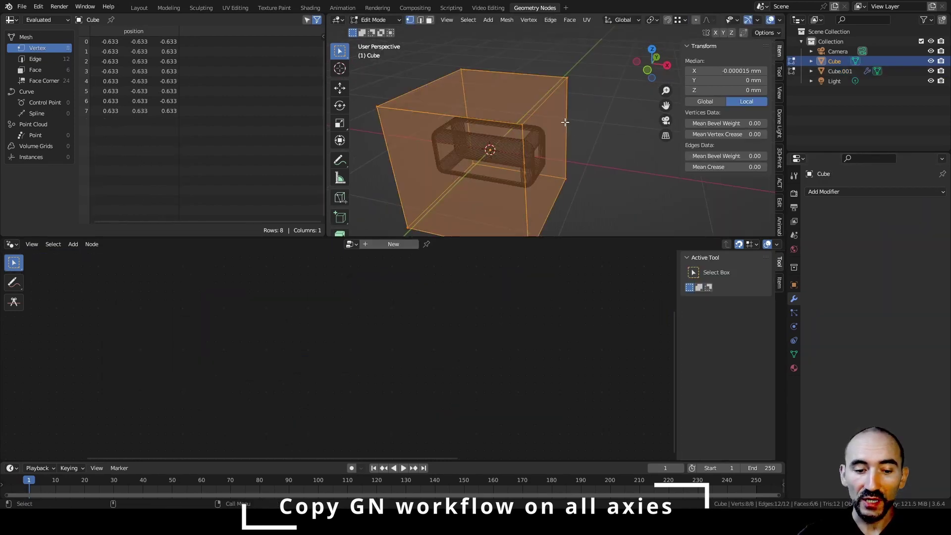
{"action": "key", "text": "s"}
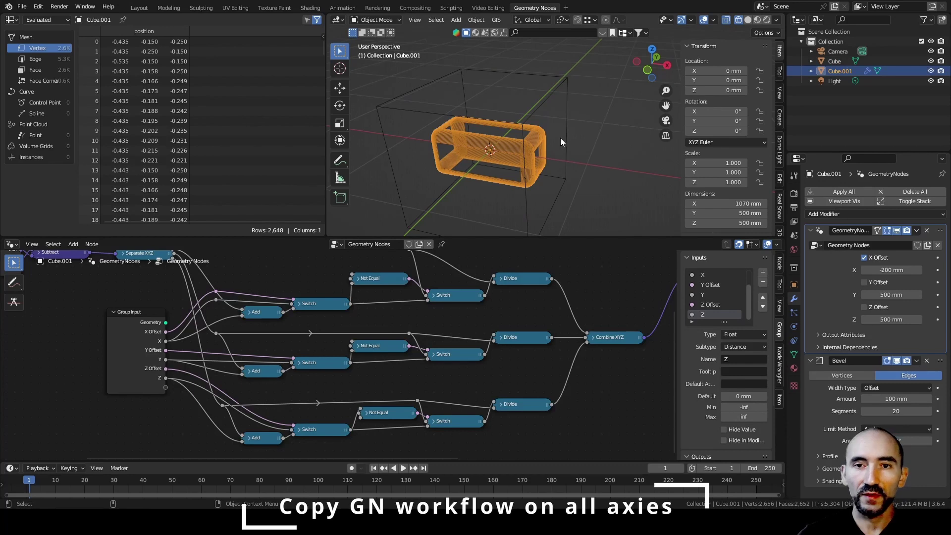
- Save the rescale tutorial file
{"action": "middle_click_drag", "start_coordinate": [560, 138], "coordinate": [535, 124]}
{"action": "left_click", "coordinate": [546, 120]}
{"action": "left_click", "coordinate": [535, 124]}
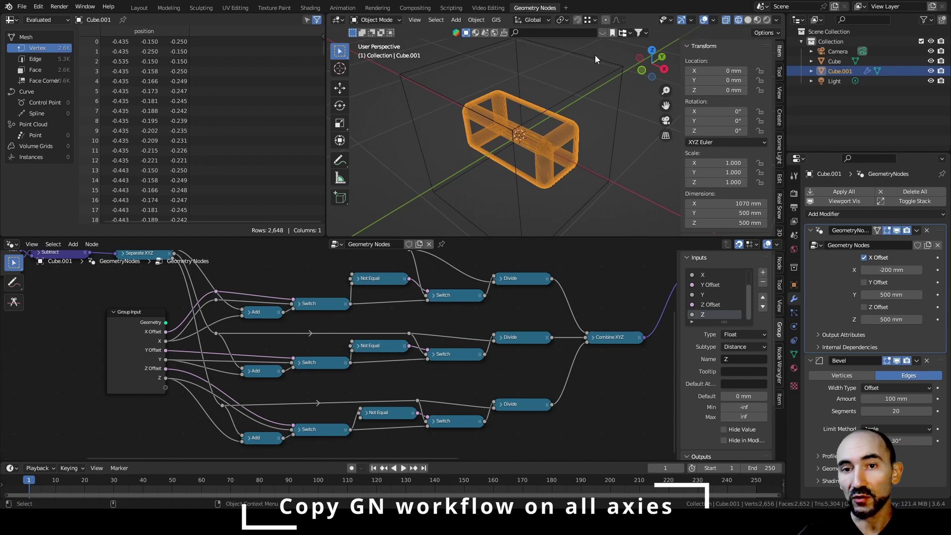
{"action": "left_click", "coordinate": [567, 83]}
{"action": "key", "text": "ctrl+s"}
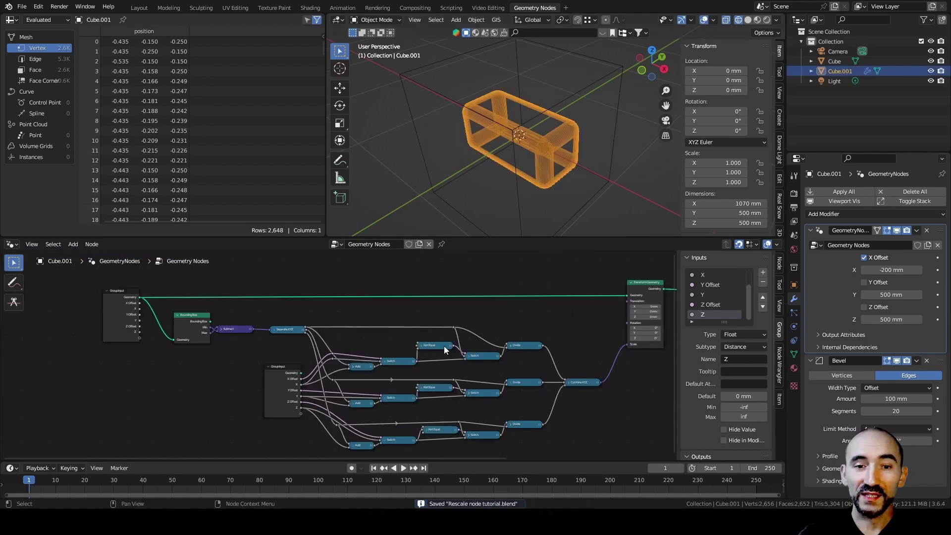
- Hide the 3D viewport's sidebar
{"action": "key", "text": "n"}
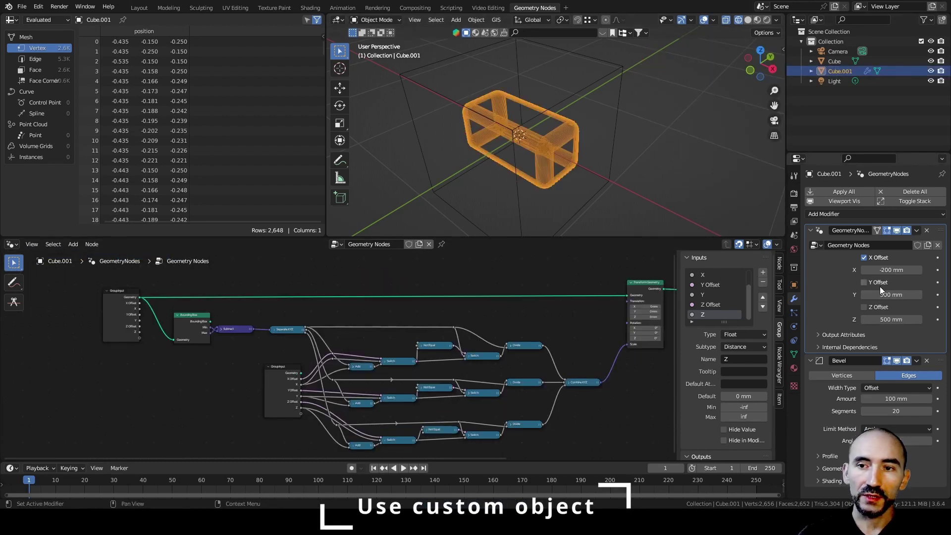
{"action": "key", "text": "KP_Decimal"}
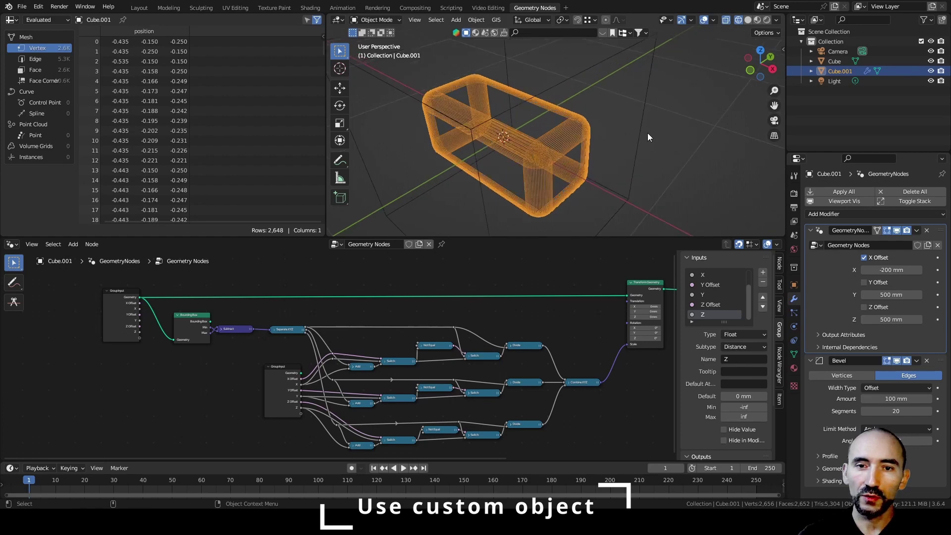
{"action": "left_click", "coordinate": [605, 131]}
{"action": "left_click", "coordinate": [563, 127]}
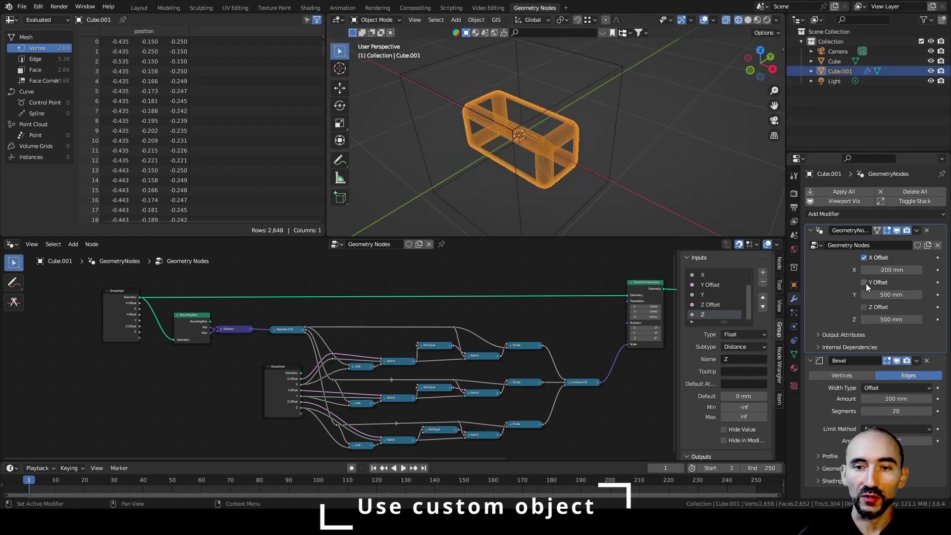
{"action": "key", "text": "ctrl+z"}
- Add a Boolean group input named "Custom object" directly below the Geometry input
{"action": "scroll", "coordinate": [732, 305], "scroll_direction": "up", "scroll_amount": 2}
{"action": "left_click", "coordinate": [712, 274]}
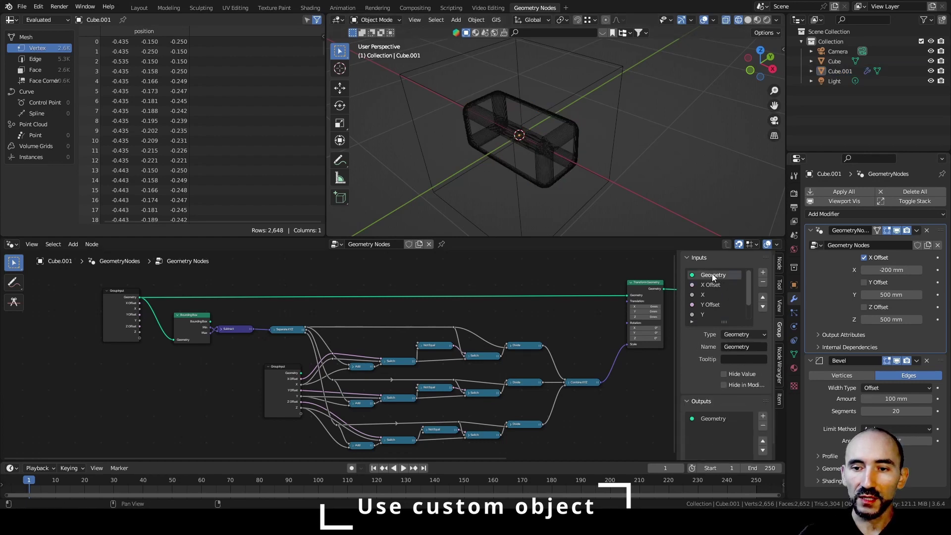
{"action": "left_click", "coordinate": [762, 273]}
{"action": "left_click", "coordinate": [736, 335]}
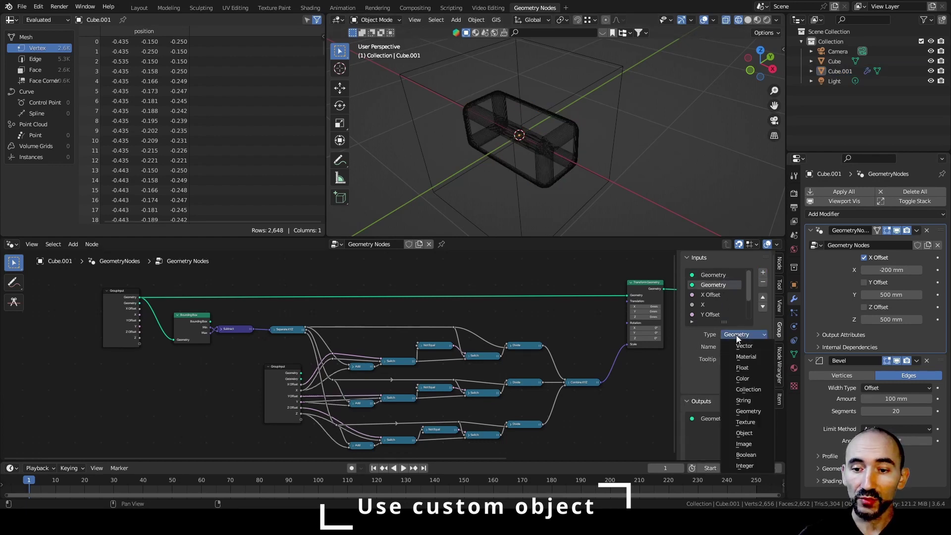
{"action": "left_click", "coordinate": [746, 454]}
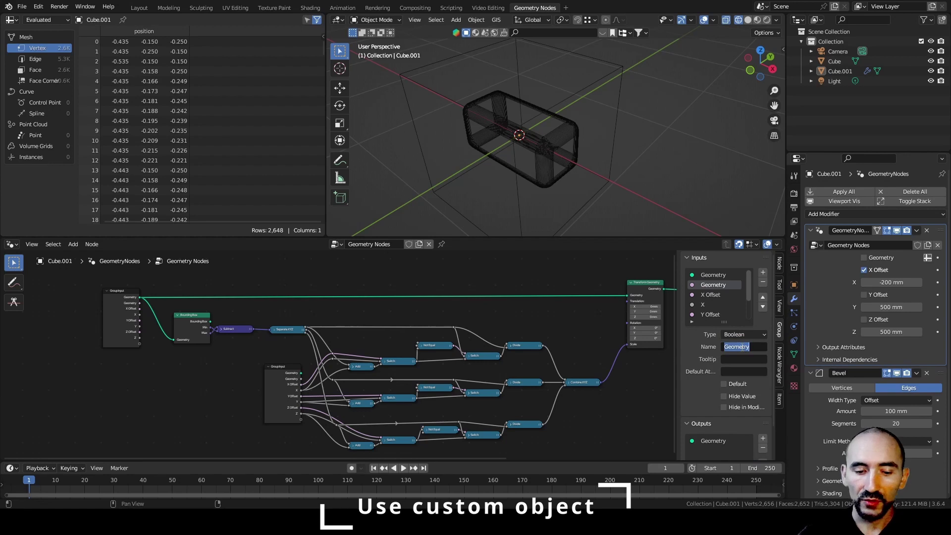
{"action": "type", "text": "Custom object"}
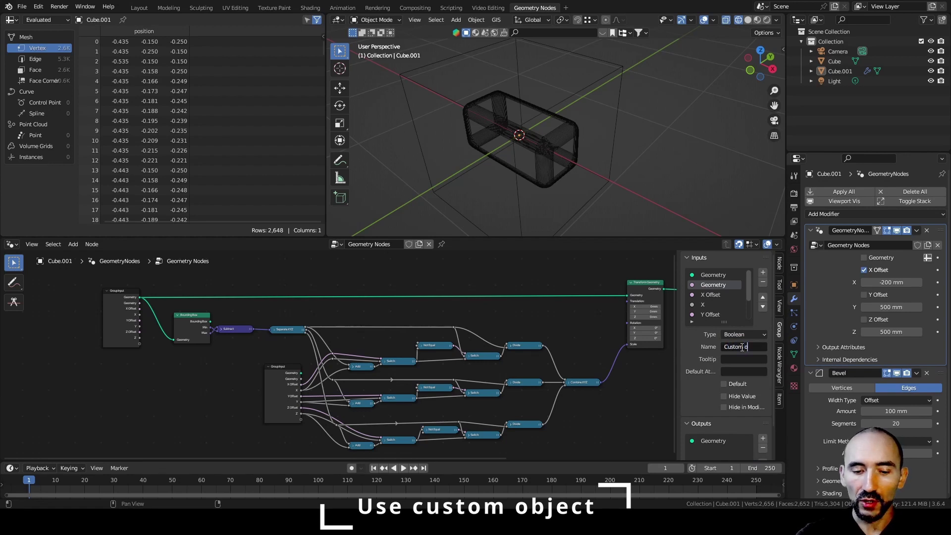
{"action": "key", "text": "Return"}
- Add an Object-type group input named "Geometry" below the Custom object input
{"action": "left_click", "coordinate": [763, 272]}
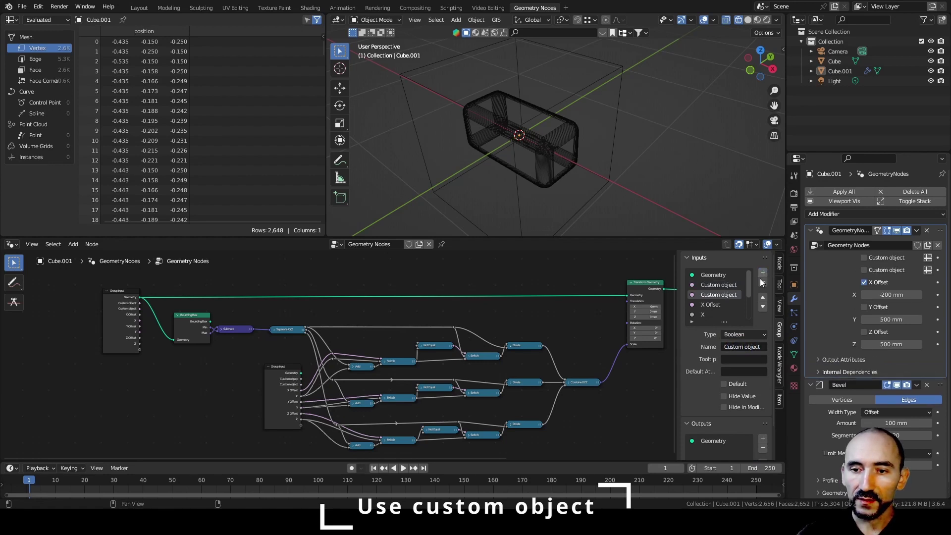
{"action": "left_click", "coordinate": [736, 335]}
{"action": "left_click", "coordinate": [752, 433]}
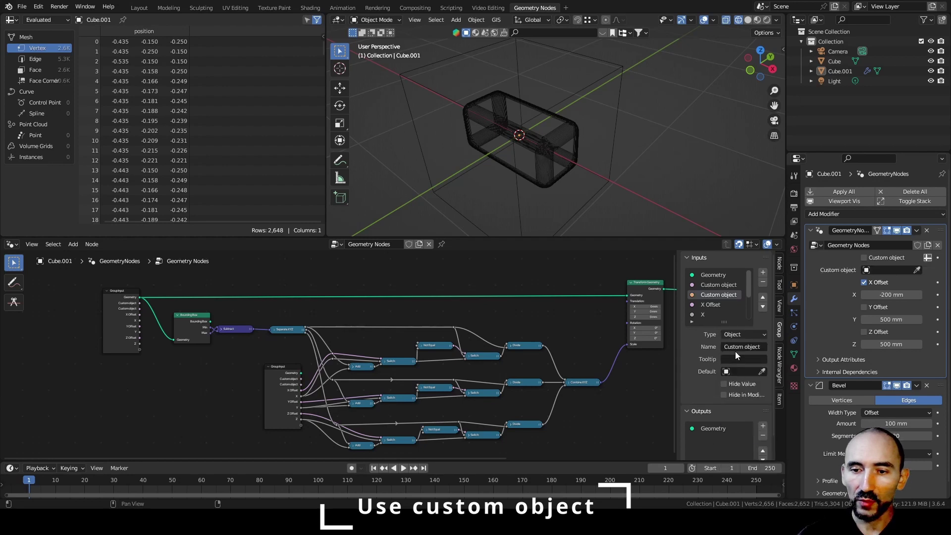
{"action": "type", "text": "Geometry"}
{"action": "key", "text": "Return"}
- Add a Geometry-type Switch node beside the first Group Input and wire Custom object to its Switch socket
{"action": "scroll", "coordinate": [318, 308], "scroll_direction": "up", "scroll_amount": 3}
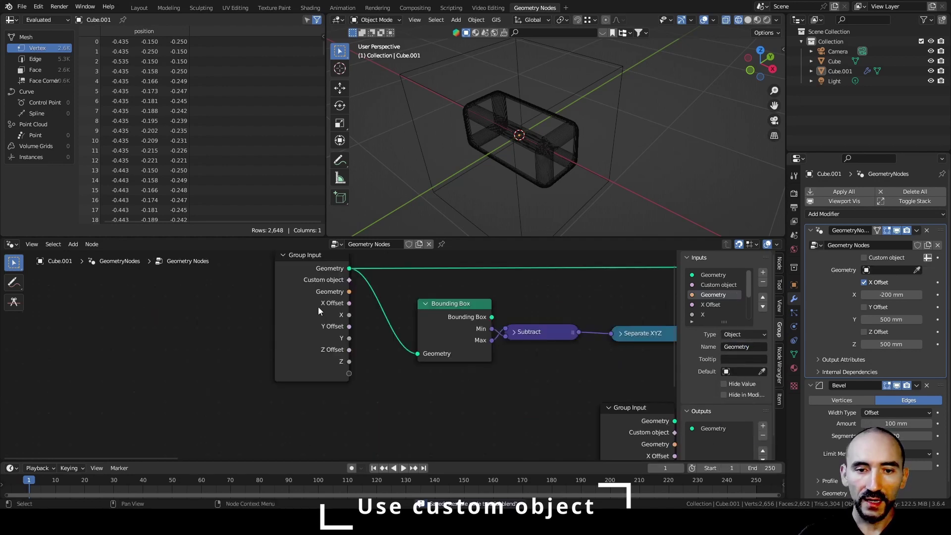
{"action": "left_click_drag", "start_coordinate": [318, 307], "coordinate": [197, 309]}
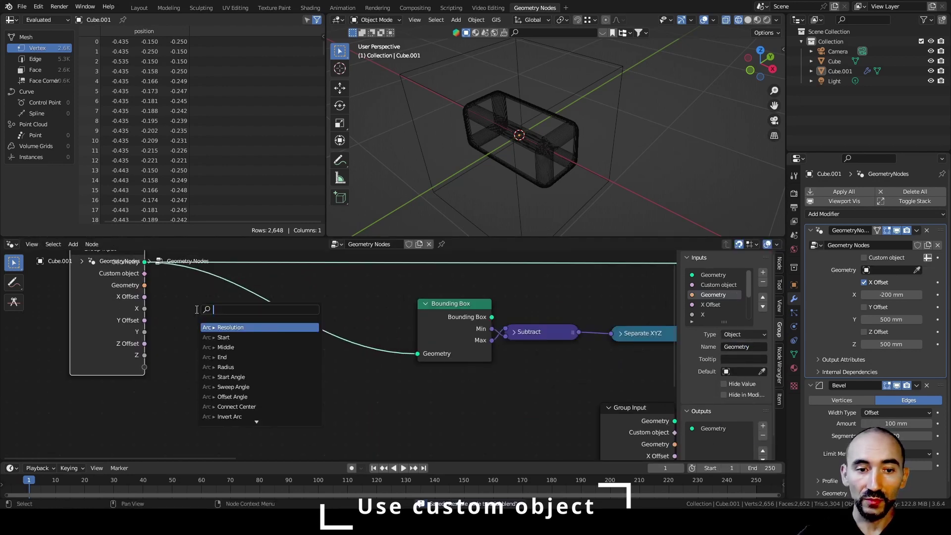
{"action": "type", "text": "swit"}
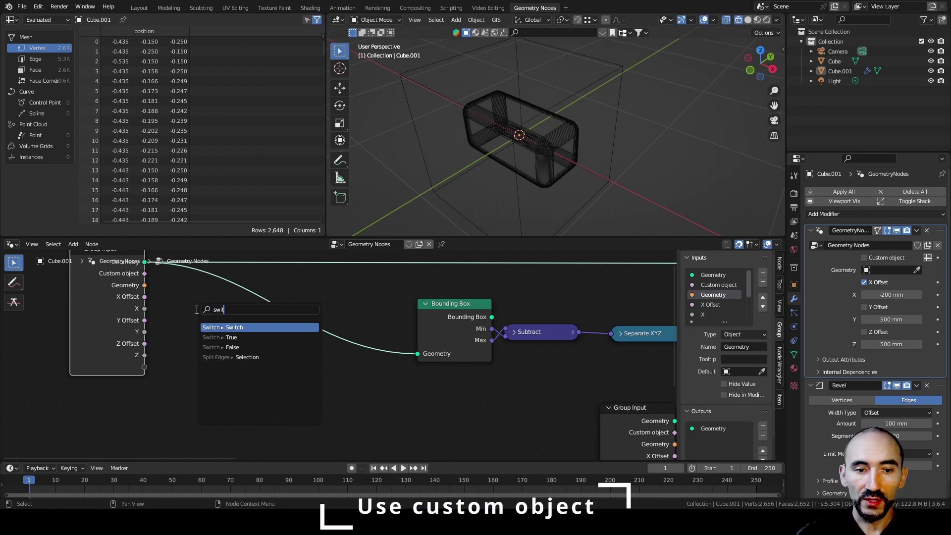
{"action": "key", "text": "Return"}
{"action": "left_click", "coordinate": [235, 332]}
{"action": "left_click", "coordinate": [243, 438]}
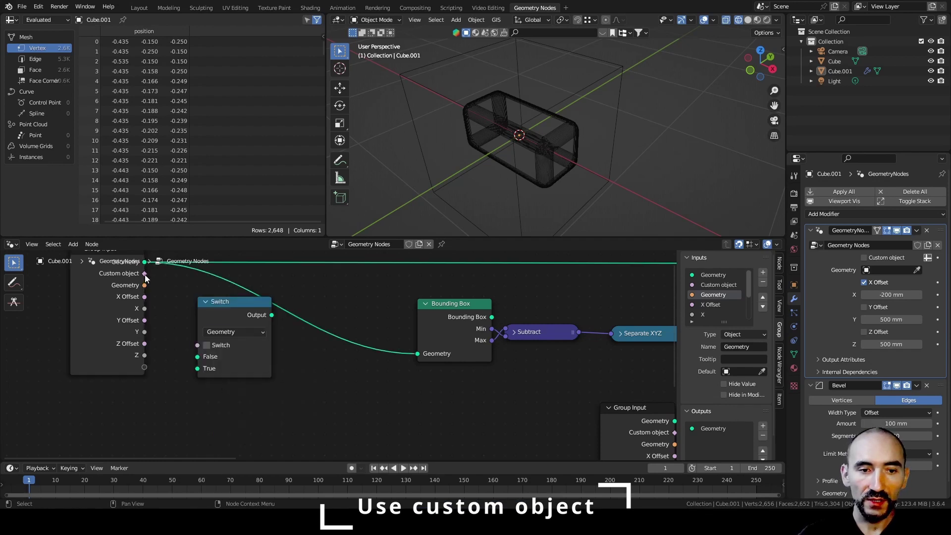
{"action": "left_click_drag", "start_coordinate": [144, 273], "coordinate": [197, 346]}
- Add an Object Info node fed by the Geometry object input, set it to Relative and wire its Geometry to the Switch's True
{"action": "left_click_drag", "start_coordinate": [145, 292], "coordinate": [107, 341]}
{"action": "type", "text": "obje"}
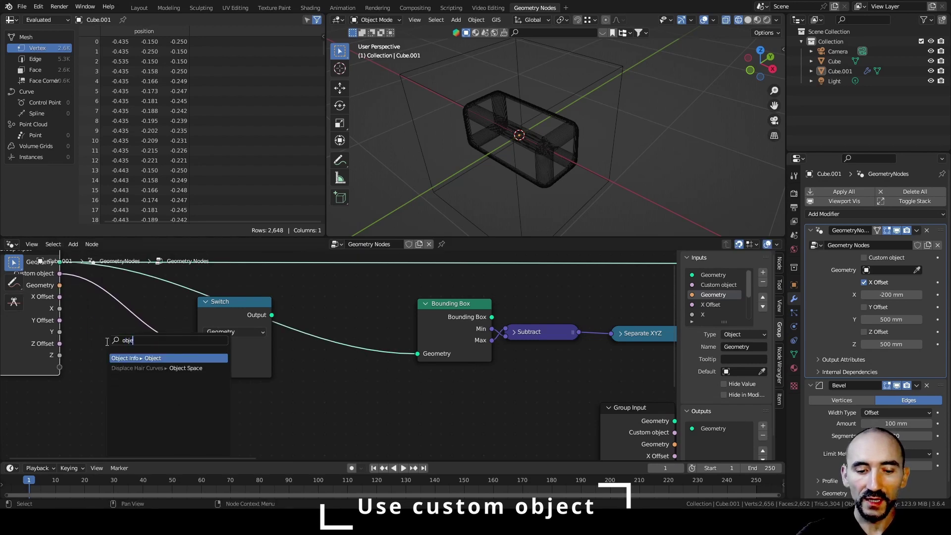
{"action": "type", "text": "c"}
{"action": "key", "text": "Return"}
{"action": "left_click", "coordinate": [92, 345]}
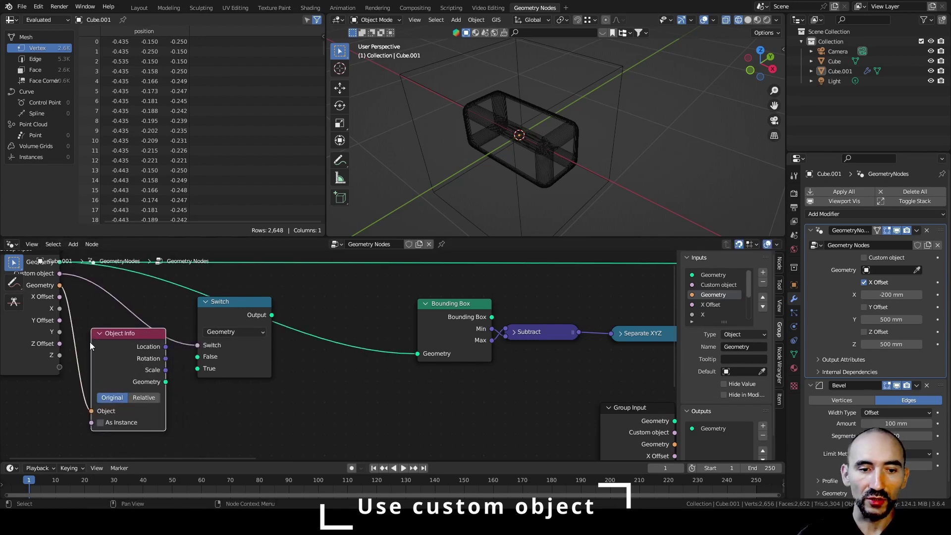
{"action": "left_click", "coordinate": [138, 397]}
{"action": "left_click_drag", "start_coordinate": [166, 382], "coordinate": [204, 372]}
- Insert a reroute on the Group Input's outgoing Geometry links and connect it to the Switch's False socket
{"action": "scroll", "coordinate": [187, 275], "scroll_direction": "down", "scroll_amount": 1}
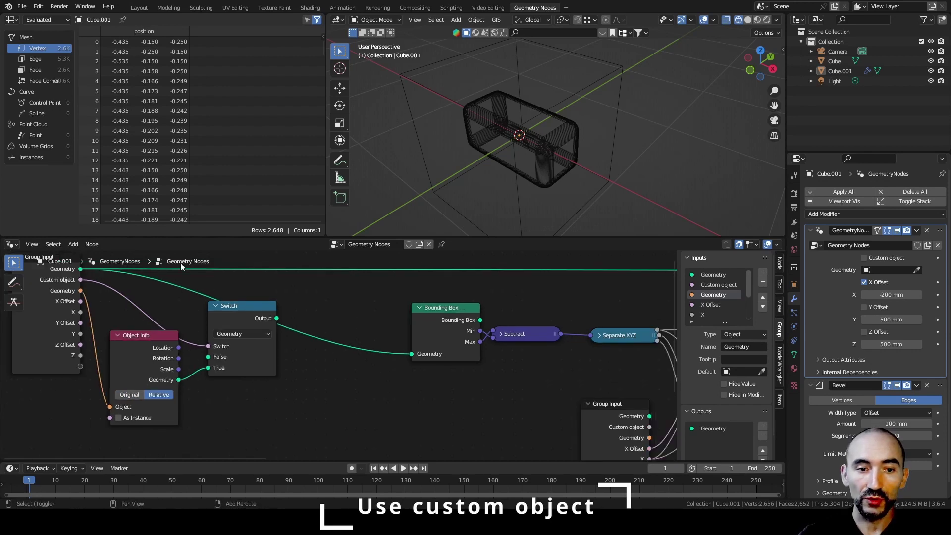
{"action": "right_click_drag", "start_coordinate": [180, 262], "coordinate": [180, 307], "text": "shift"}
{"action": "left_click_drag", "start_coordinate": [181, 278], "coordinate": [208, 356]}
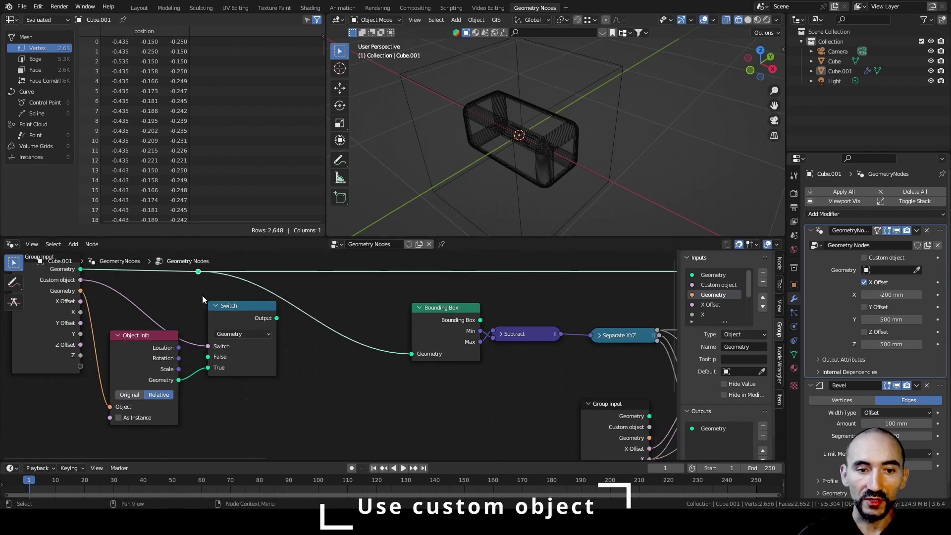
- Connect the Switch output through a second reroute to the Bounding Box and Transform Geometry nodes
{"action": "scroll", "coordinate": [311, 310], "scroll_direction": "down", "scroll_amount": 2}
{"action": "middle_click_drag", "start_coordinate": [348, 336], "coordinate": [252, 350]}
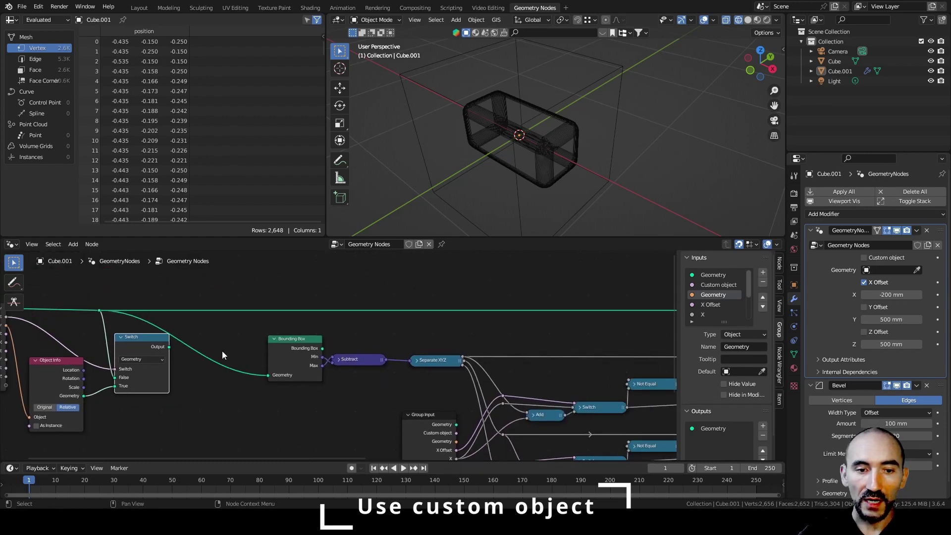
{"action": "left_click_drag", "start_coordinate": [169, 347], "coordinate": [196, 323]}
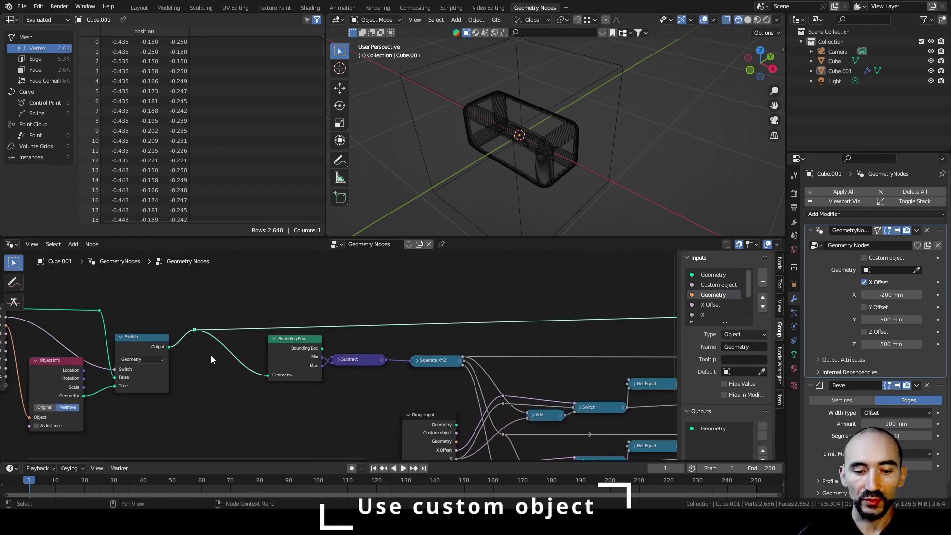
{"action": "key", "text": "g"}
{"action": "left_click", "coordinate": [218, 340]}
- Add a mesh plane to the scene and give it a Geometry Nodes modifier
{"action": "key", "text": "shift+a"}
{"action": "mouse_move", "coordinate": [567, 123]}
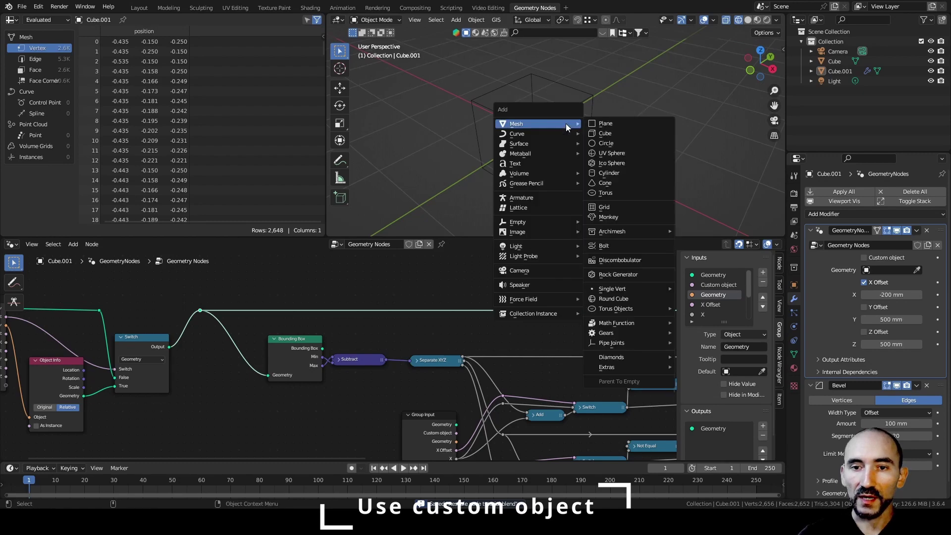
{"action": "left_click", "coordinate": [612, 124]}
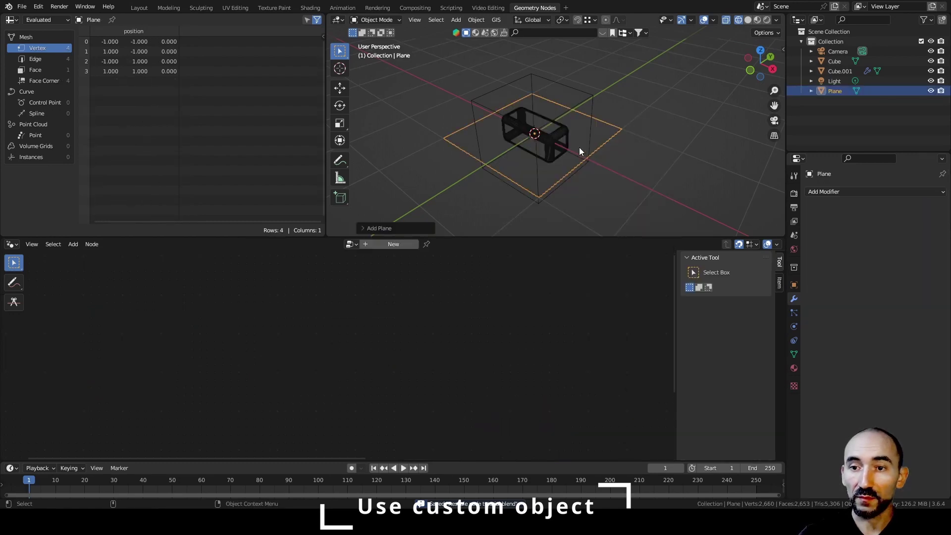
{"action": "left_click", "coordinate": [819, 192]}
{"action": "left_click", "coordinate": [769, 284]}
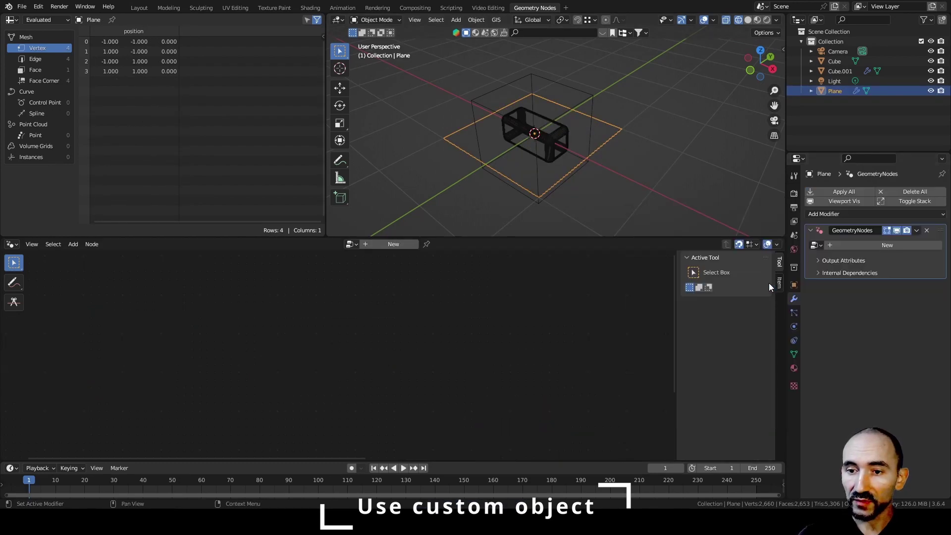
- Assign the existing Geometry Nodes group to the plane's modifier, rename it "Rescale mesh", and save the file
{"action": "left_click", "coordinate": [815, 246]}
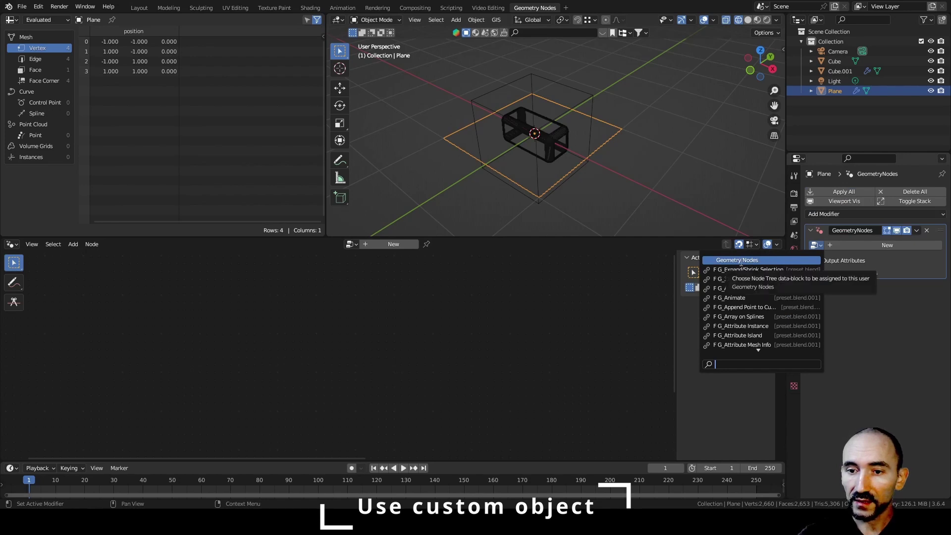
{"action": "left_click", "coordinate": [741, 261]}
{"action": "double_click", "coordinate": [847, 245]}
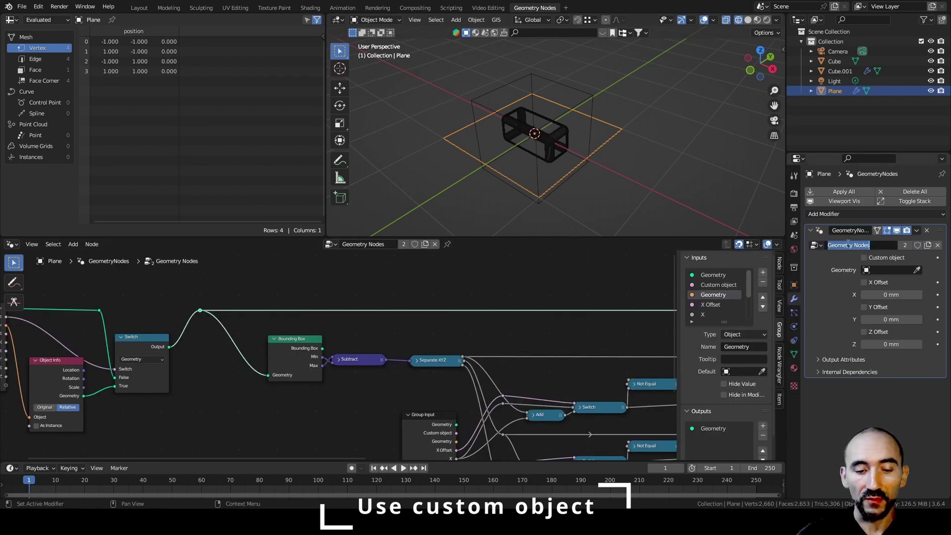
{"action": "type", "text": "Rescale mesh"}
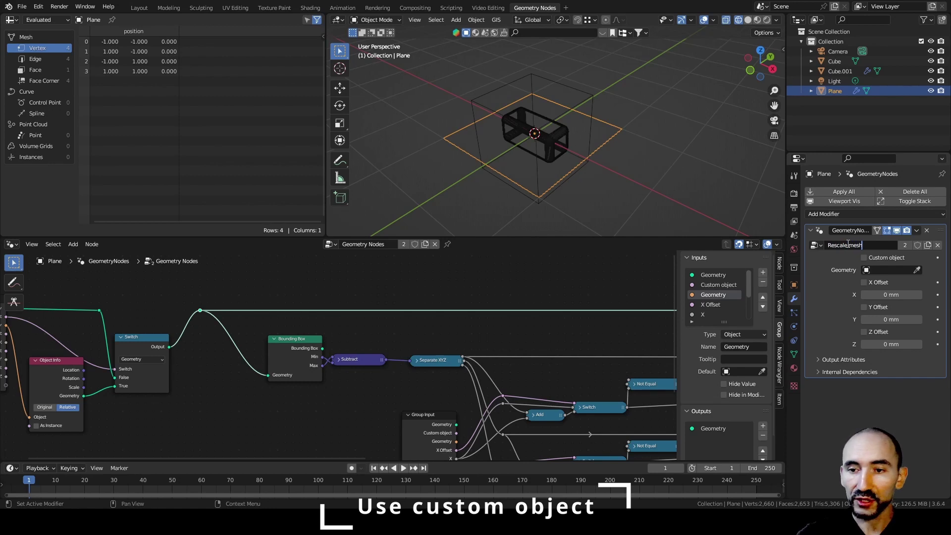
{"action": "key", "text": "Return"}
{"action": "key", "text": "ctrl+s"}
- Enable Custom object on the plane's modifier with Cube as its Geometry, then hide Cube.001 from the viewport
{"action": "left_click", "coordinate": [865, 257]}
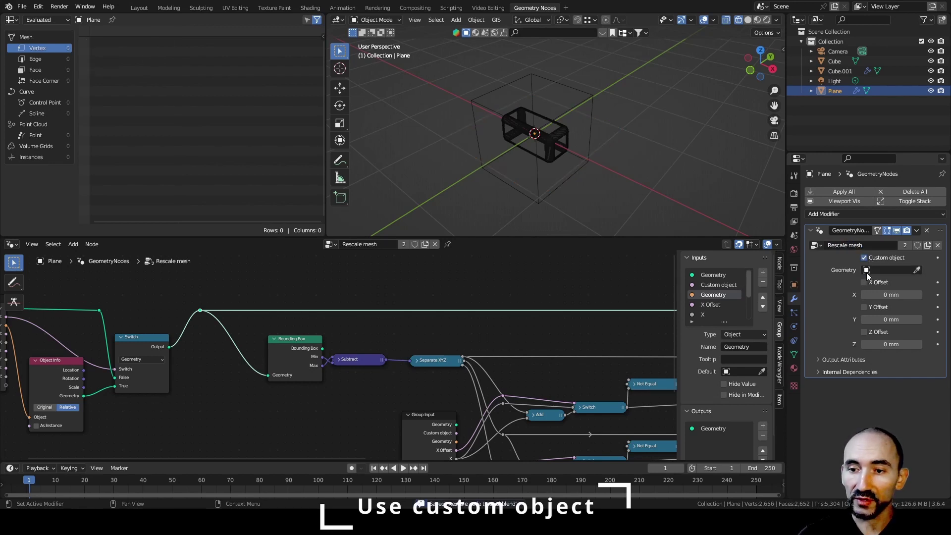
{"action": "left_click", "coordinate": [867, 271]}
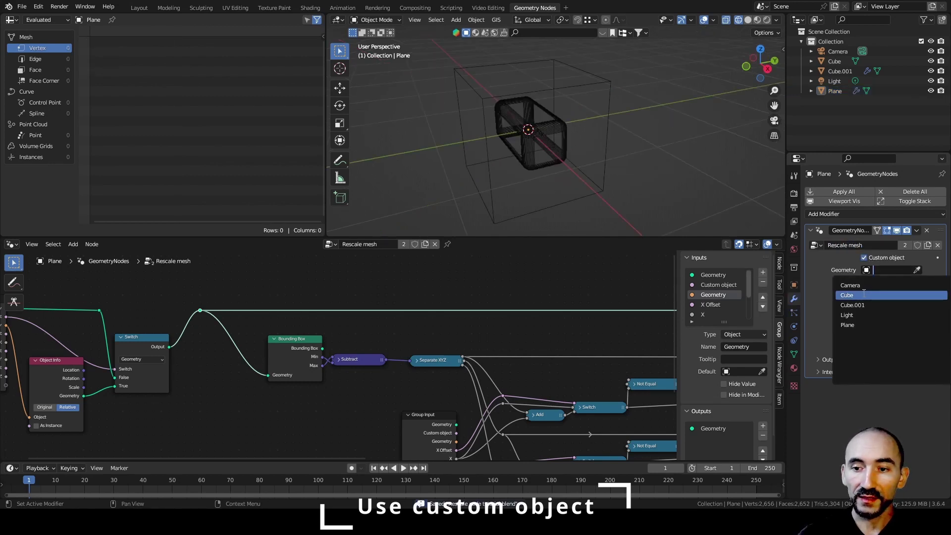
{"action": "left_click", "coordinate": [863, 293]}
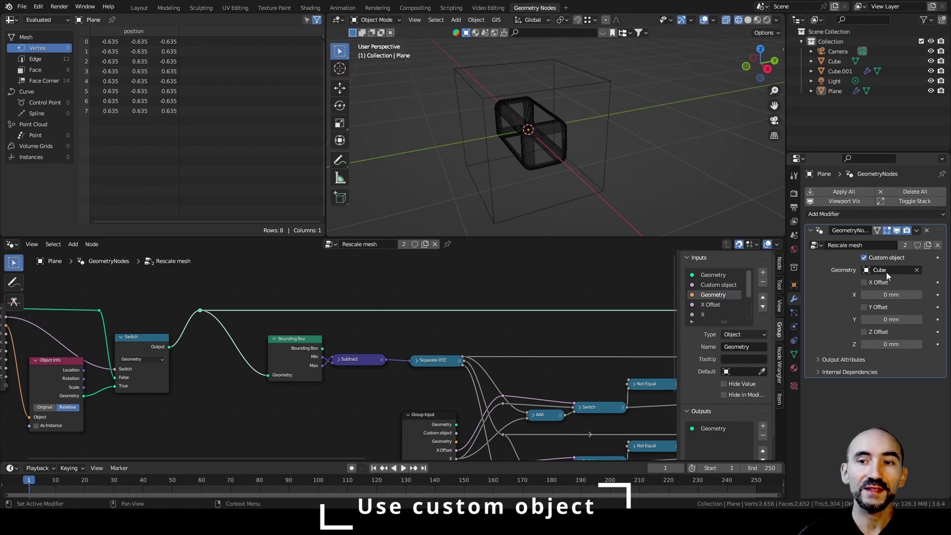
{"action": "left_click", "coordinate": [836, 83]}
{"action": "left_click", "coordinate": [835, 91]}
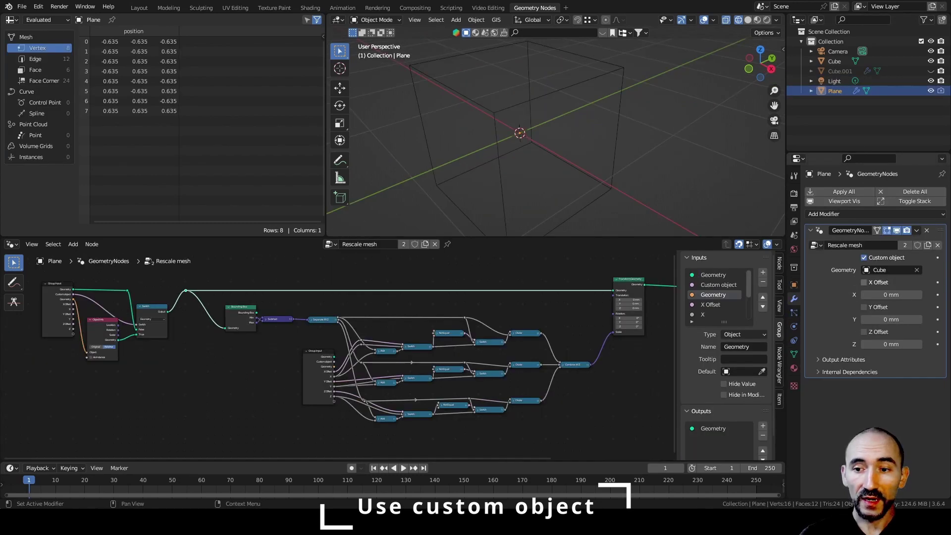
- Enable X, Y and Z Offset on the plane's Rescale mesh modifier and set all three values to -200 mm
{"action": "left_click", "coordinate": [871, 282]}
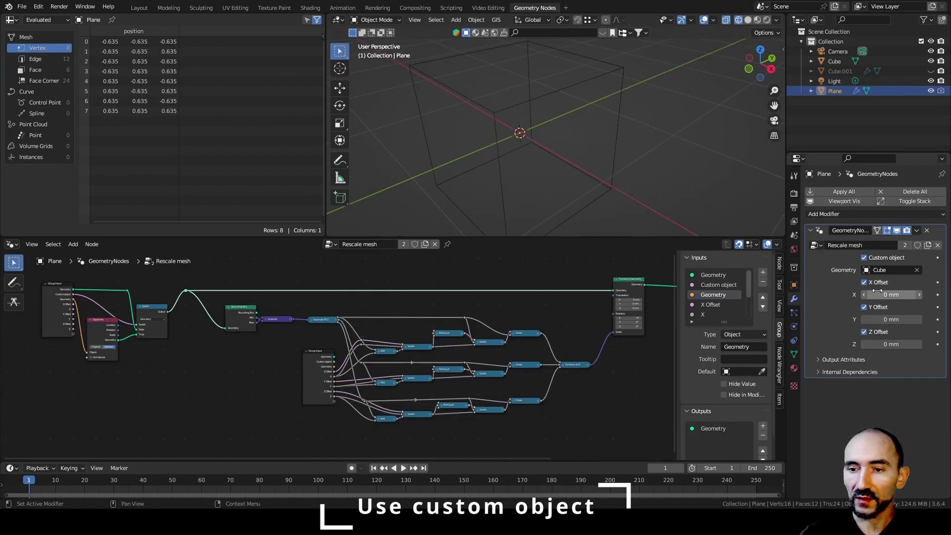
{"action": "left_click", "coordinate": [898, 294]}
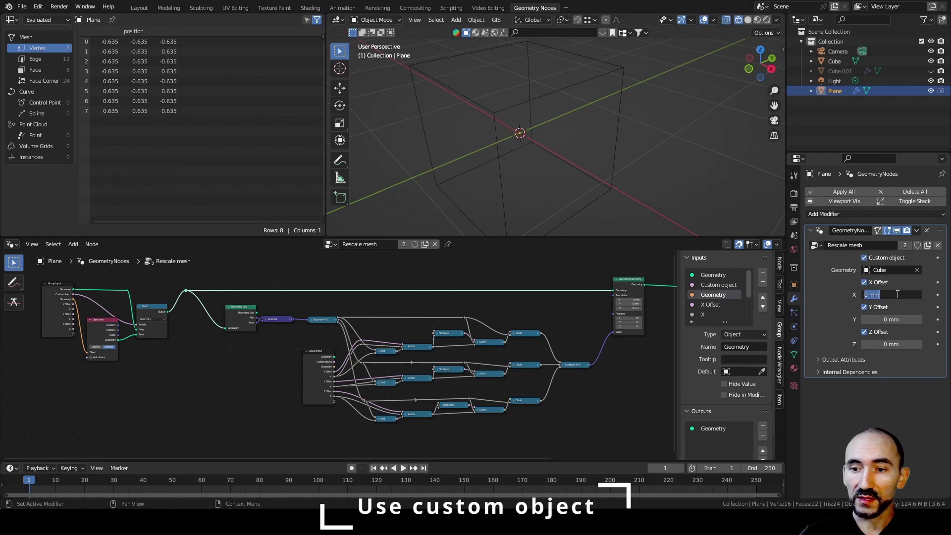
{"action": "type", "text": "-200"}
{"action": "key", "text": "Tab"}
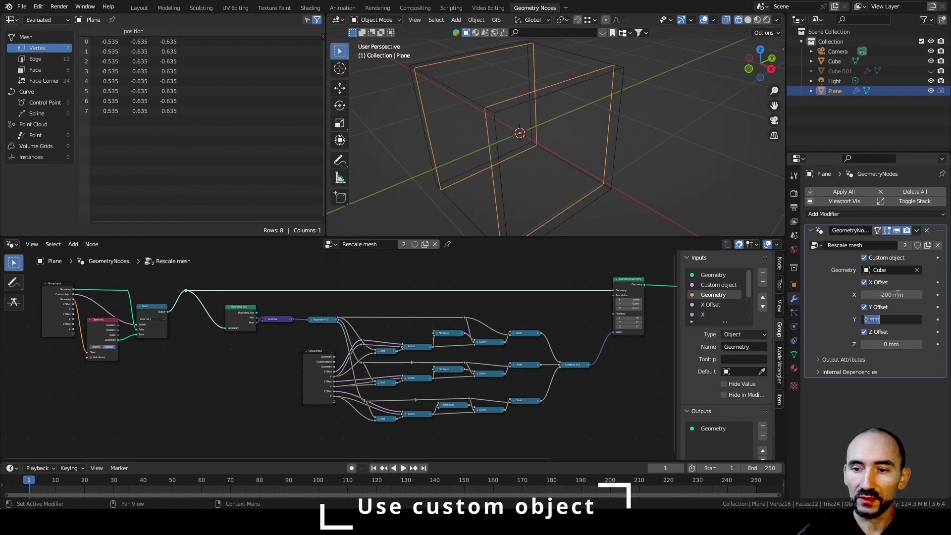
{"action": "type", "text": "-200"}
{"action": "key", "text": "Tab"}
{"action": "type", "text": "-200"}
{"action": "key", "text": "Return"}
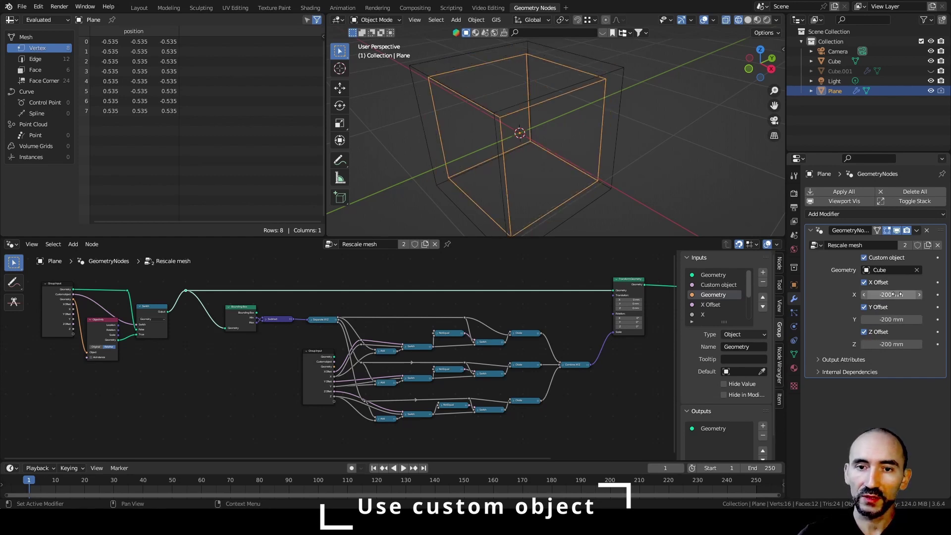
- Save the file, then move the plane along Y in the right orthographic view to align its origin with the cube's outer side
{"action": "mouse_move", "coordinate": [584, 155]}
{"action": "middle_mouse_down"}
{"action": "mouse_move", "coordinate": [520, 109]}
{"action": "mouse_move", "coordinate": [577, 124]}
{"action": "mouse_move", "coordinate": [553, 154]}
{"action": "mouse_move", "coordinate": [590, 165]}
{"action": "middle_mouse_up"}
{"action": "key", "text": "ctrl+s"}
{"action": "key", "text": "KP_3"}
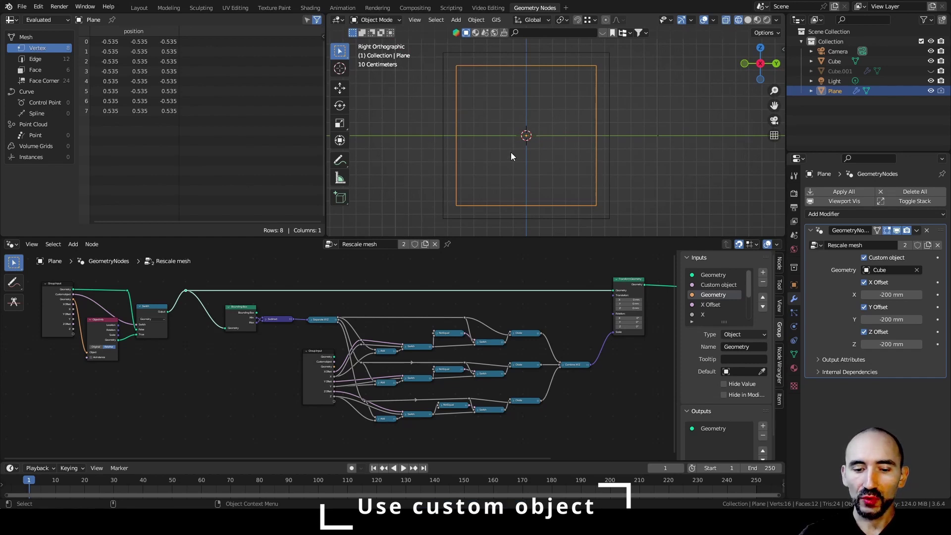
{"action": "key", "text": "g"}
{"action": "key", "text": "y"}
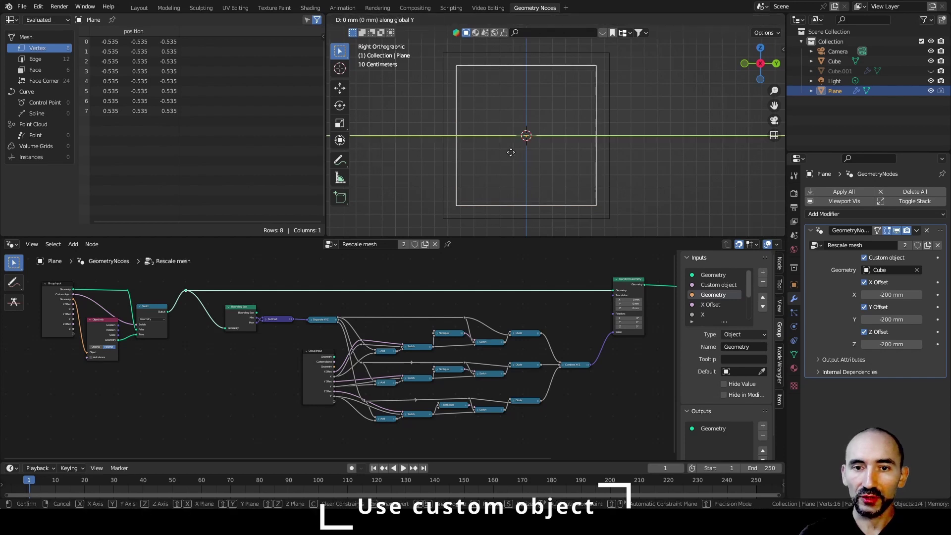
{"action": "left_click", "coordinate": [443, 52]}
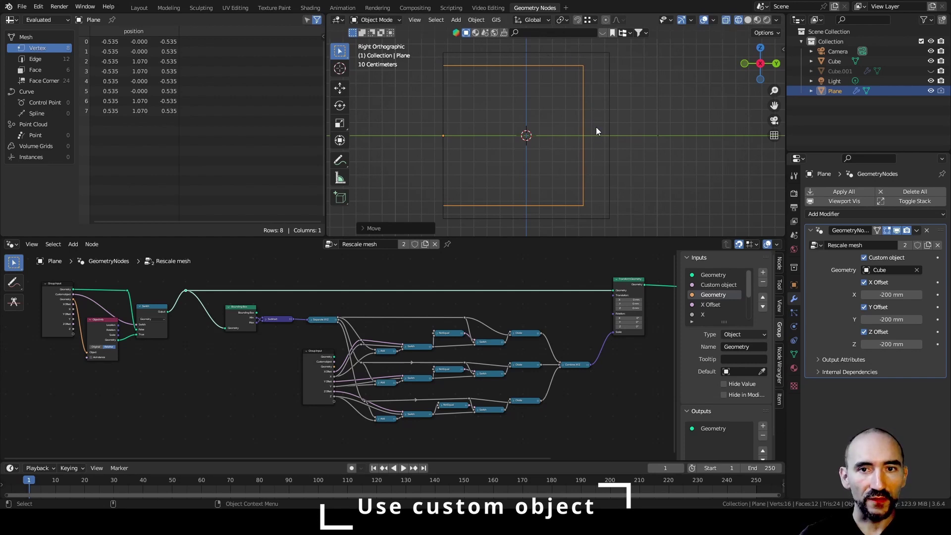
- Halve the plane's Y offset to -100 mm in the Rescale mesh modifier
{"action": "left_click", "coordinate": [902, 319]}
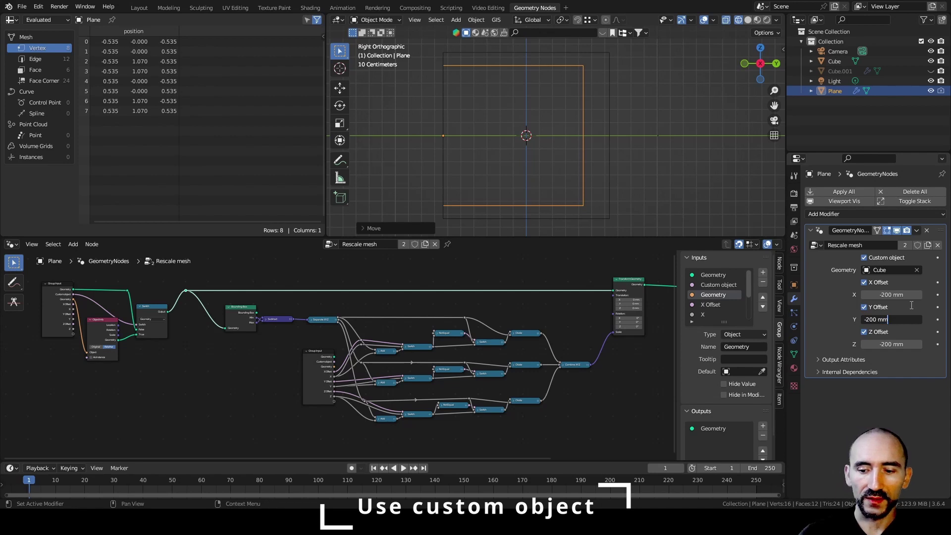
{"action": "type", "text": "/2"}
{"action": "key", "text": "Return"}
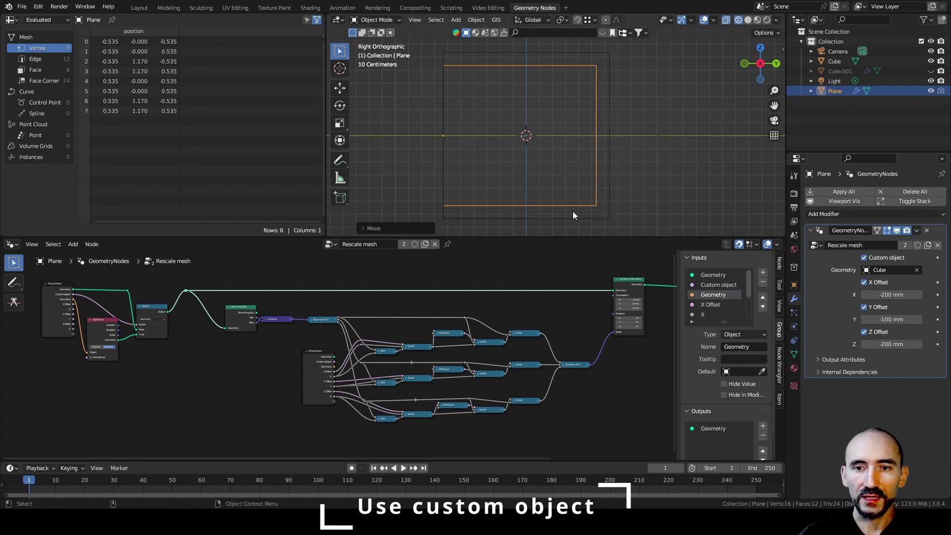
{"action": "middle_click_drag", "start_coordinate": [599, 61], "coordinate": [489, 154]}
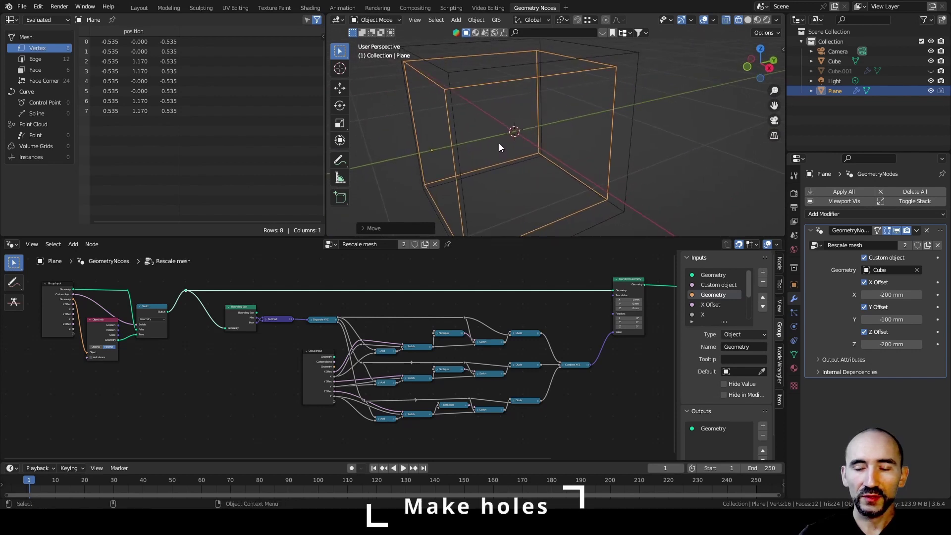
- Shift the plane by -1 mm along Y in the right orthographic view
{"action": "key", "text": "KP_3"}
{"action": "key", "text": "g"}
{"action": "key", "text": "y"}
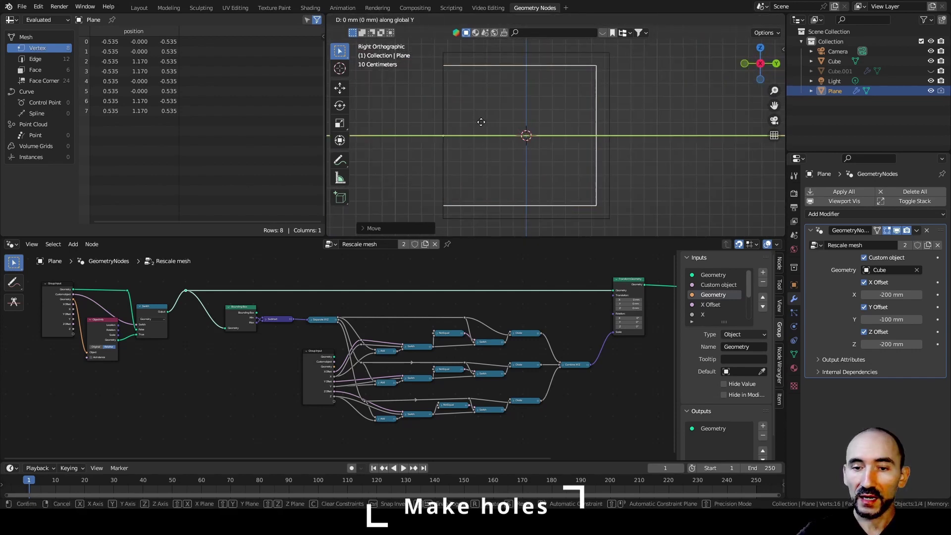
{"action": "type", "text": "-1"}
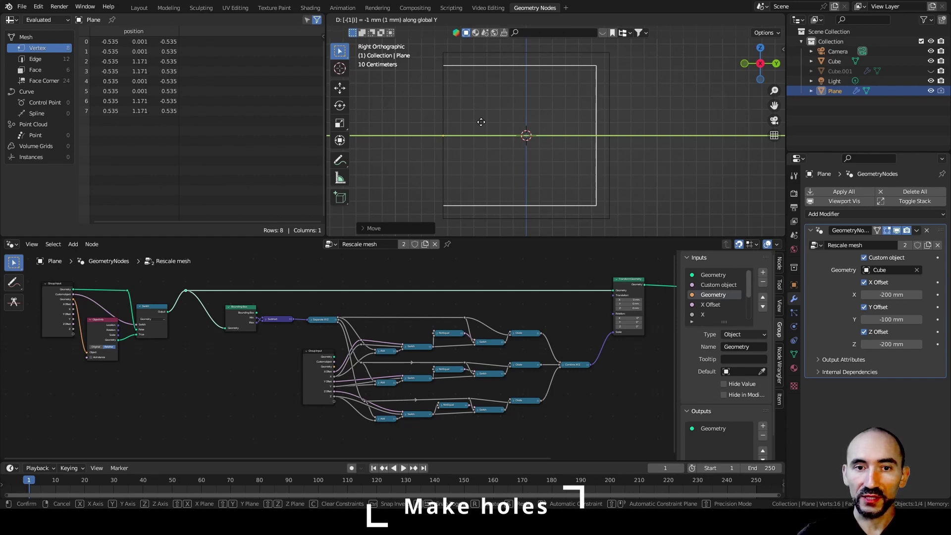
{"action": "key", "text": "Return"}
{"action": "key", "text": "g"}
{"action": "key", "text": "y"}
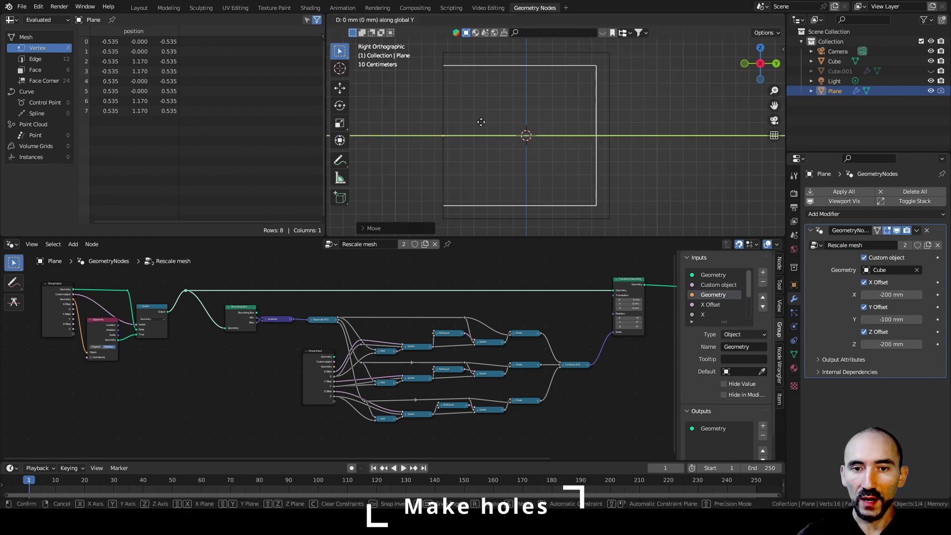
{"action": "key", "text": "Escape"}
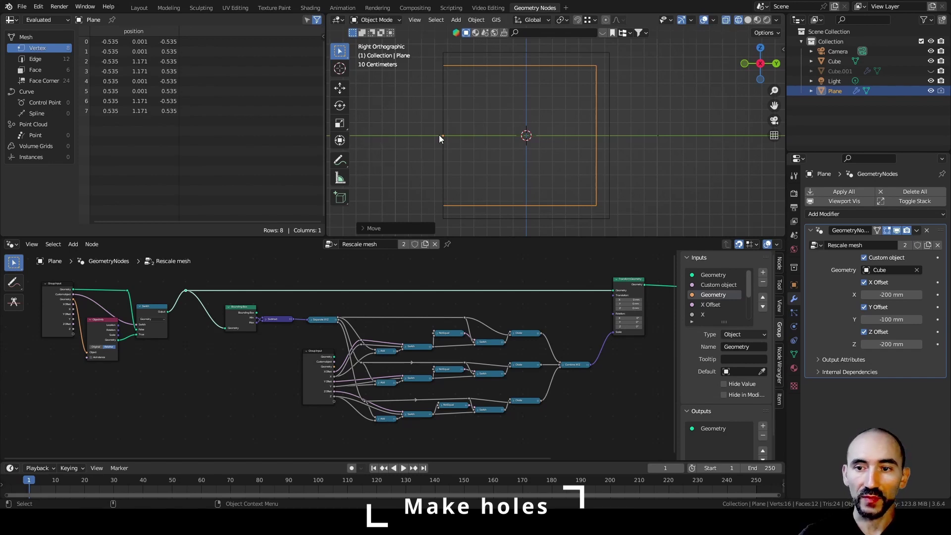
- Set the plane's Y offset to -99 mm in the Rescale mesh modifier
{"action": "left_click", "coordinate": [891, 319]}
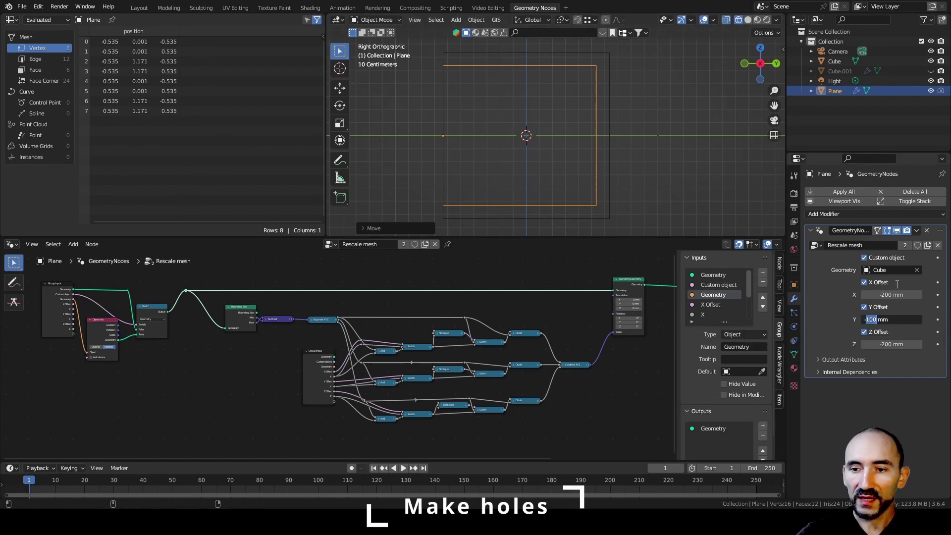
{"action": "type", "text": "-99"}
{"action": "key", "text": "Return"}
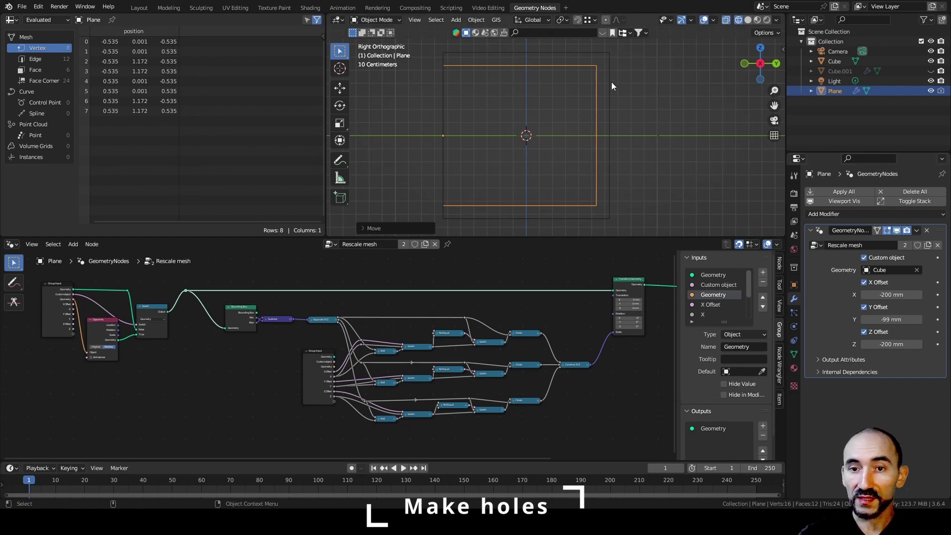
- Subtract the plane from the cube with a Boolean difference, display it in solid shading, and set the Solver to Fast
{"action": "left_click", "coordinate": [474, 53], "text": "shift"}
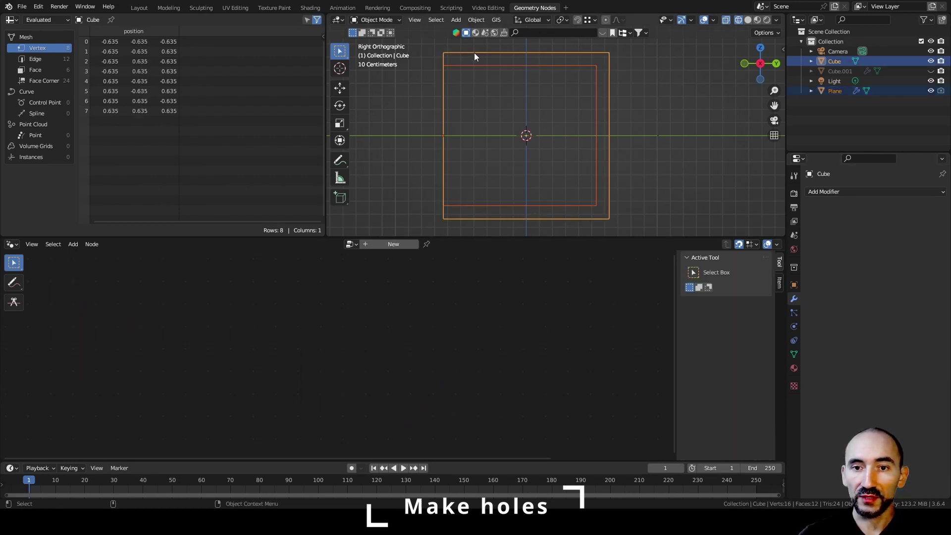
{"action": "key", "text": "ctrl+KP_Subtract"}
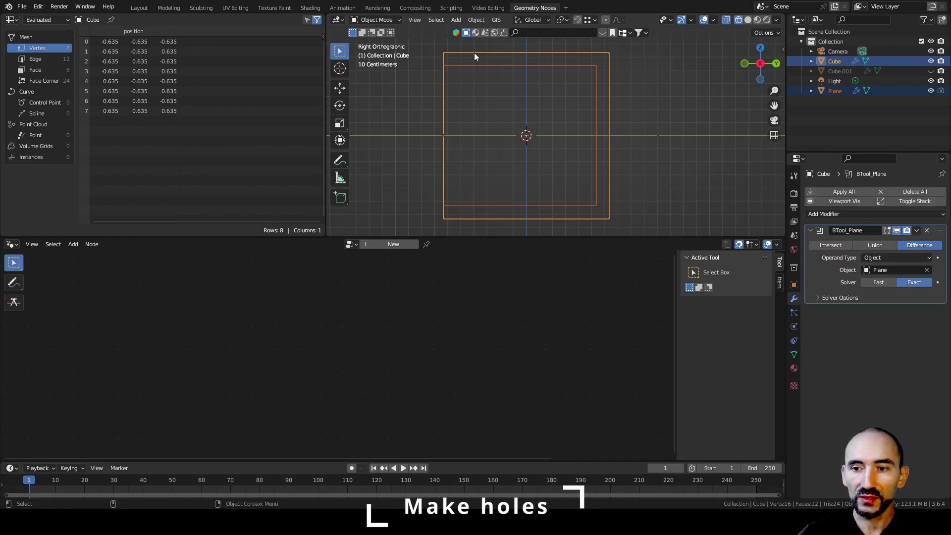
{"action": "middle_click_drag", "start_coordinate": [474, 52], "coordinate": [501, 140]}
{"action": "key", "text": "shift+z"}
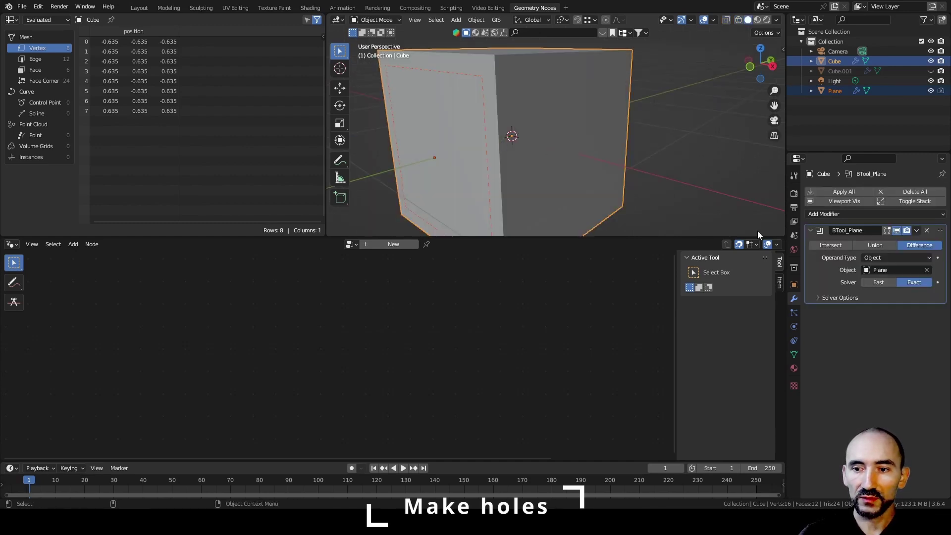
{"action": "left_click", "coordinate": [877, 282]}
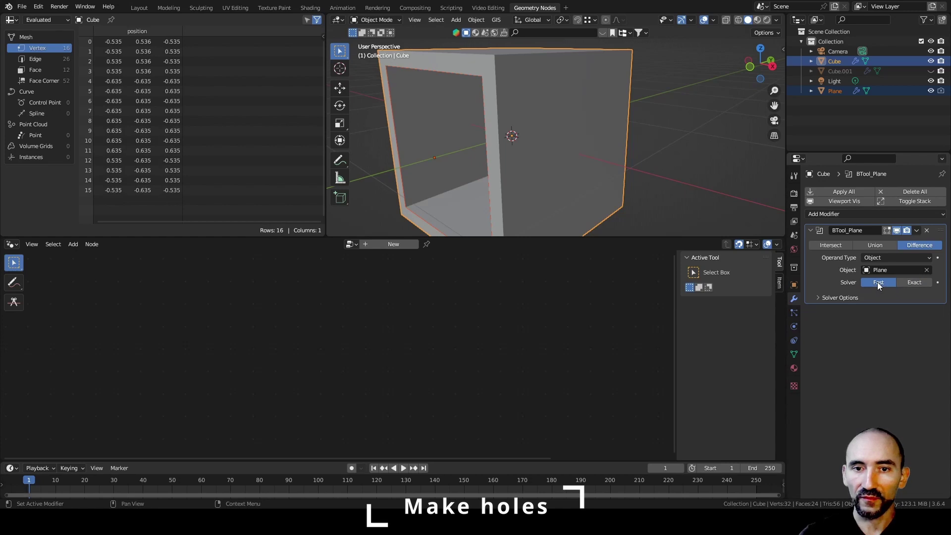
{"action": "middle_click_drag", "start_coordinate": [490, 119], "coordinate": [641, 103]}
- Parent the plane to the cube using Object (Keep Transform)
{"action": "left_click", "coordinate": [835, 91]}
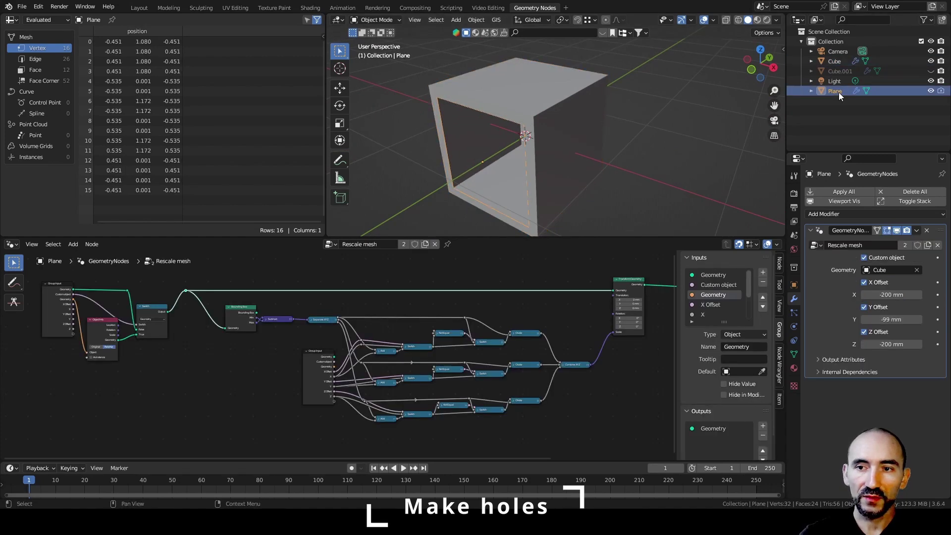
{"action": "left_click", "coordinate": [834, 61], "text": "ctrl"}
{"action": "key", "text": "ctrl+p"}
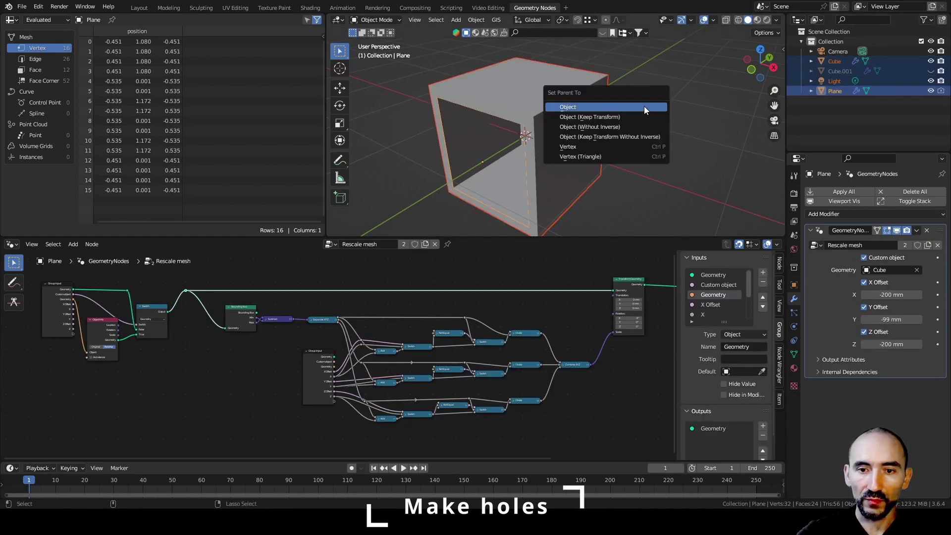
{"action": "left_click", "coordinate": [572, 119]}
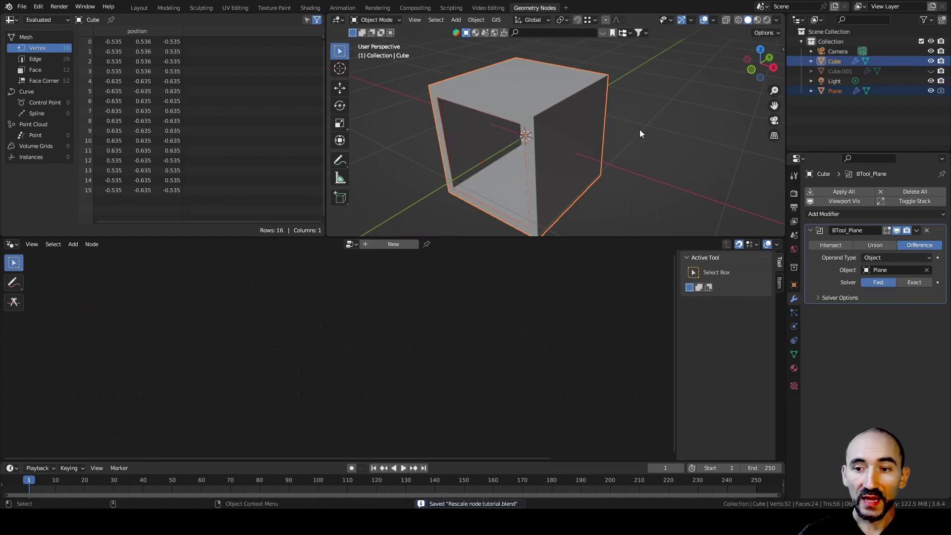
- Switch the cube's Boolean Solver to Exact and back to Fast to deepen the recursive cut
{"action": "middle_click_drag", "start_coordinate": [486, 154], "coordinate": [483, 131]}
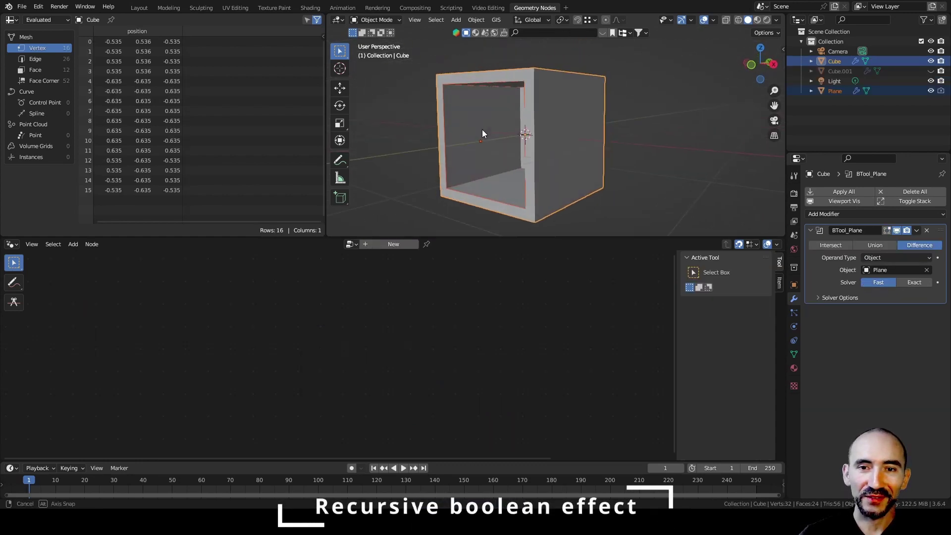
{"action": "left_click", "coordinate": [911, 284]}
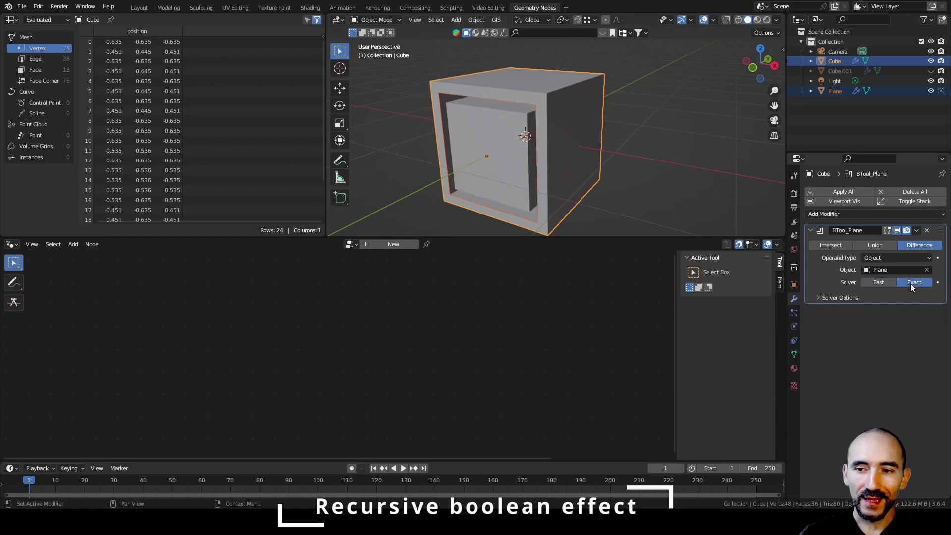
{"action": "left_click", "coordinate": [882, 282]}
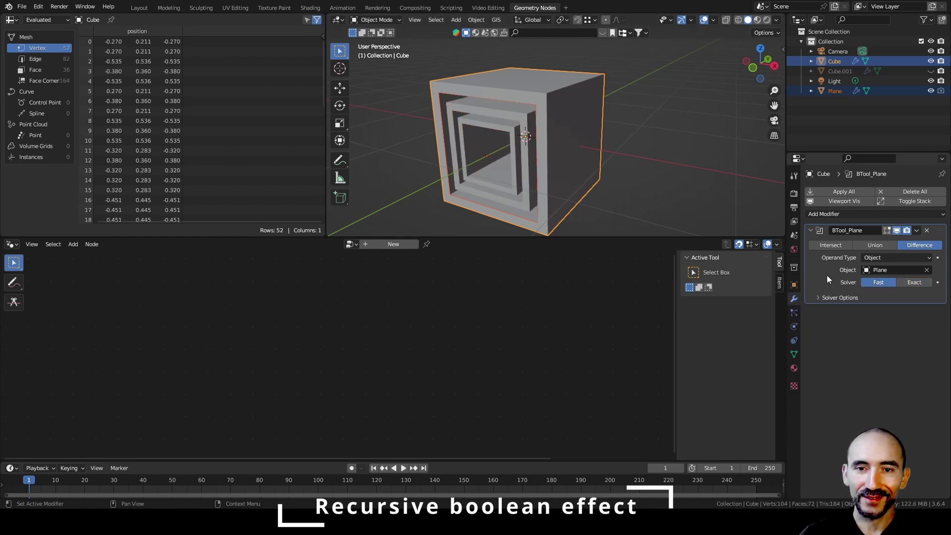
{"action": "mouse_move", "coordinate": [483, 174]}
{"action": "middle_mouse_down"}
{"action": "mouse_move", "coordinate": [534, 145]}
{"action": "mouse_move", "coordinate": [500, 140]}
{"action": "mouse_move", "coordinate": [480, 175]}
{"action": "middle_mouse_up"}
{"action": "scroll", "coordinate": [480, 174], "scroll_direction": "up", "scroll_amount": 2}
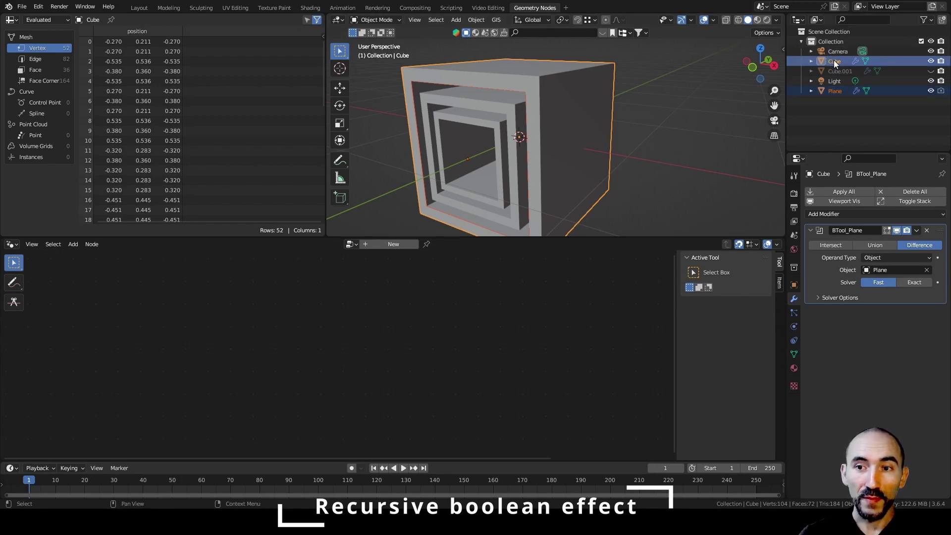
- Alternate the cube's Boolean Solver between Exact and Fast twice, ending on Fast, to add more recursive levels, and inspect the nested cut
{"action": "left_click", "coordinate": [834, 91]}
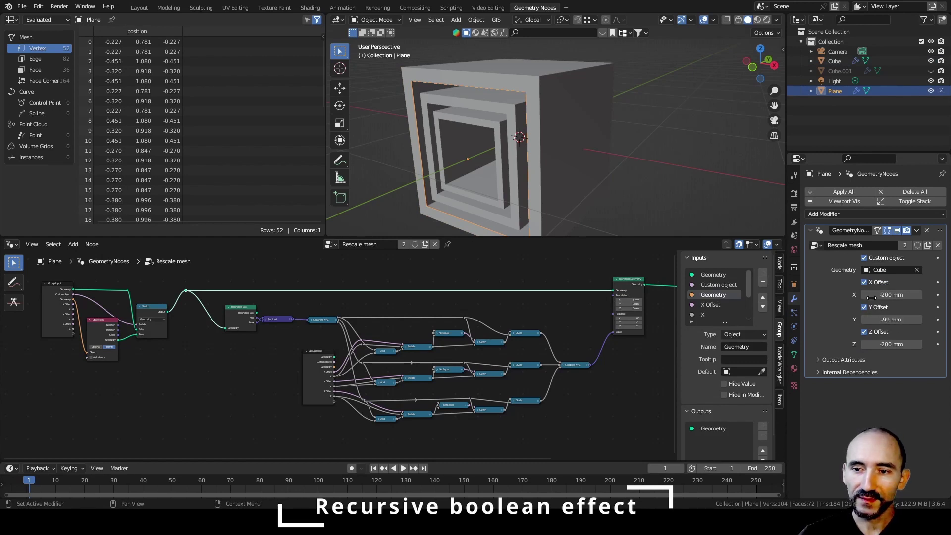
{"action": "left_click", "coordinate": [833, 60]}
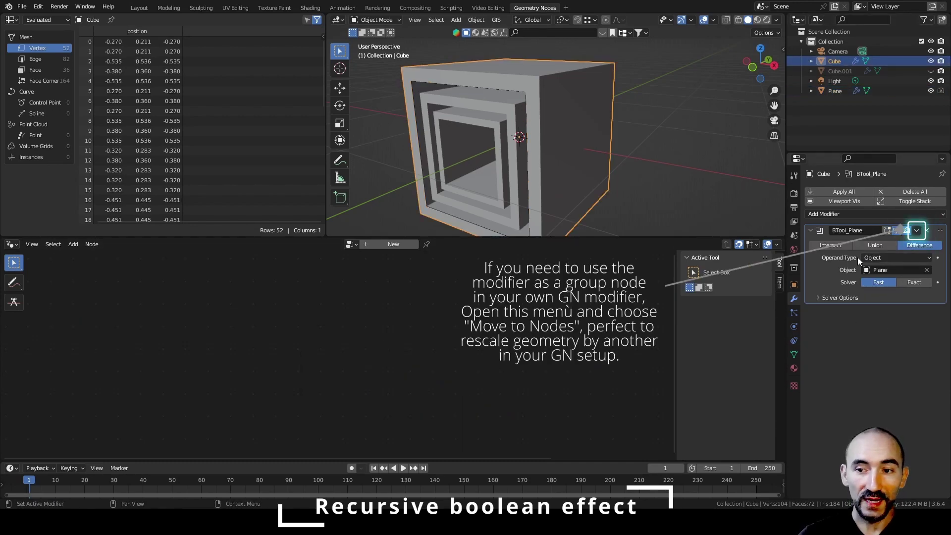
{"action": "left_click", "coordinate": [915, 281]}
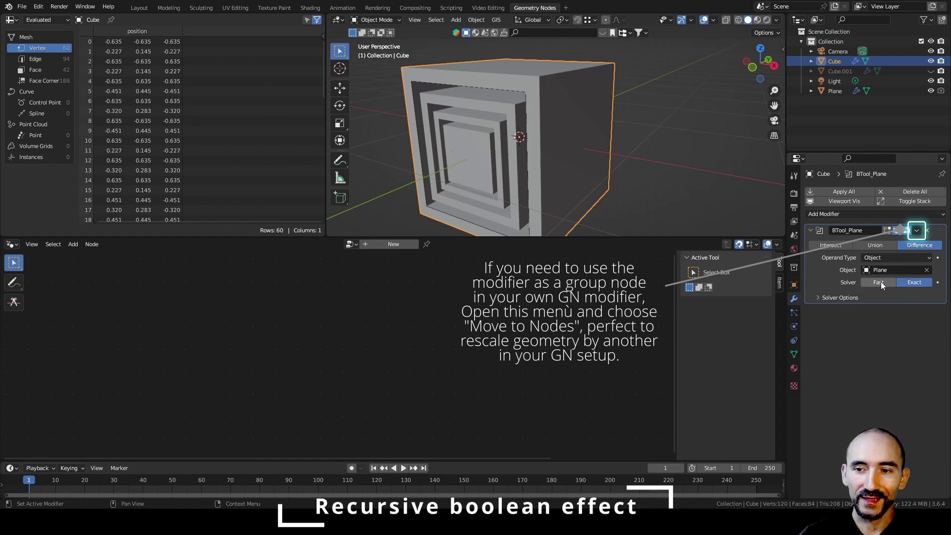
{"action": "left_click", "coordinate": [880, 281]}
{"action": "left_click", "coordinate": [908, 280]}
{"action": "left_click", "coordinate": [879, 281]}
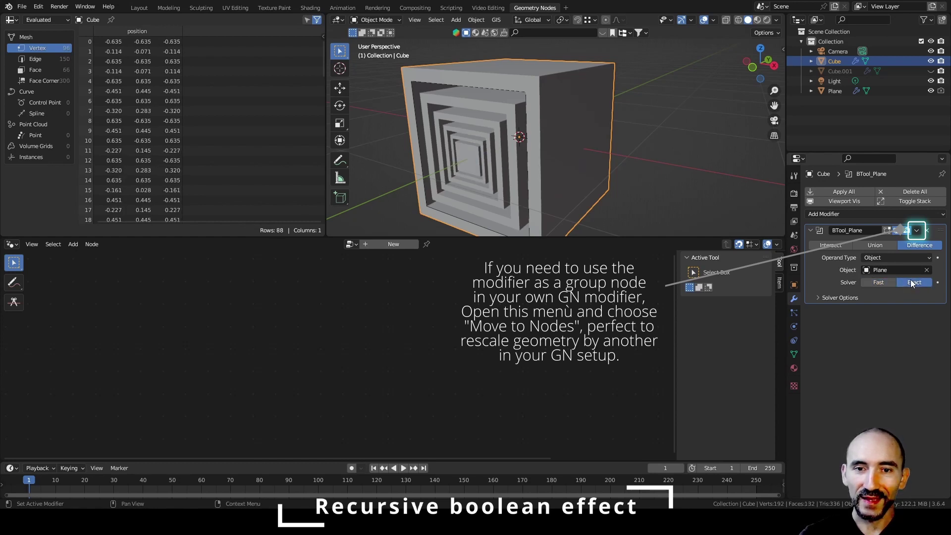
{"action": "middle_click_drag", "start_coordinate": [584, 139], "coordinate": [499, 185]}
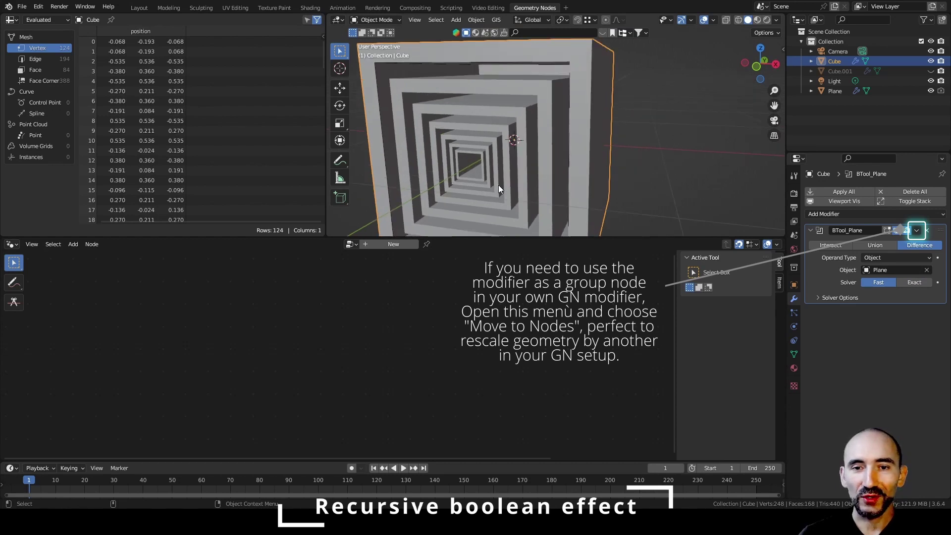
{"action": "middle_click_drag", "start_coordinate": [498, 183], "coordinate": [525, 138]}
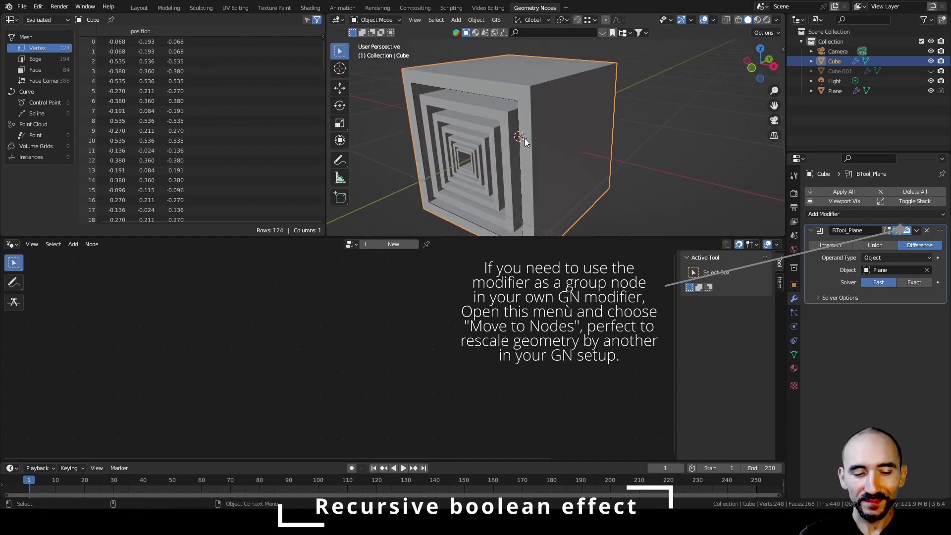
- Remove the BTool_Plane modifier from the cube, display the scene in wireframe, and save the file
{"action": "left_click", "coordinate": [927, 230]}
{"action": "key", "text": "shift+z"}
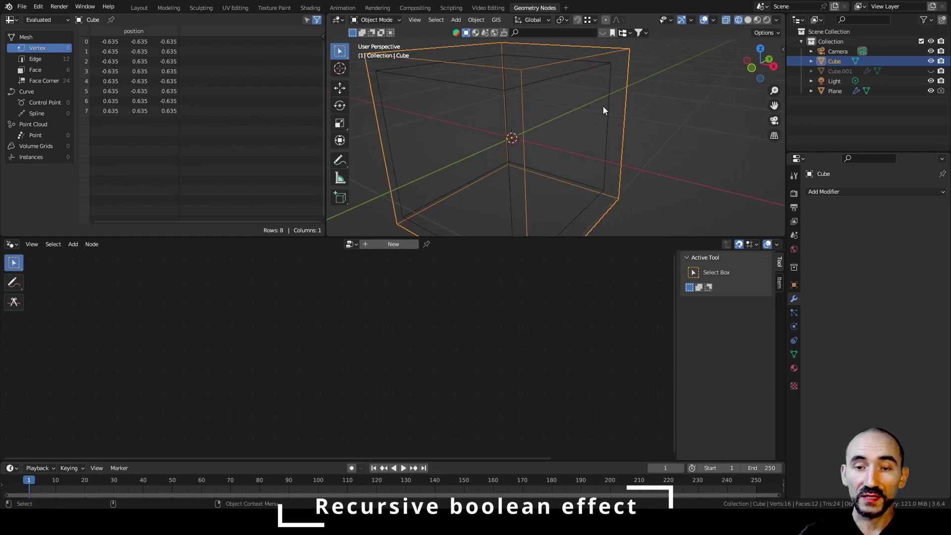
{"action": "left_click", "coordinate": [601, 108]}
{"action": "middle_click_drag", "start_coordinate": [621, 133], "coordinate": [599, 127]}
{"action": "key", "text": "ctrl+s"}
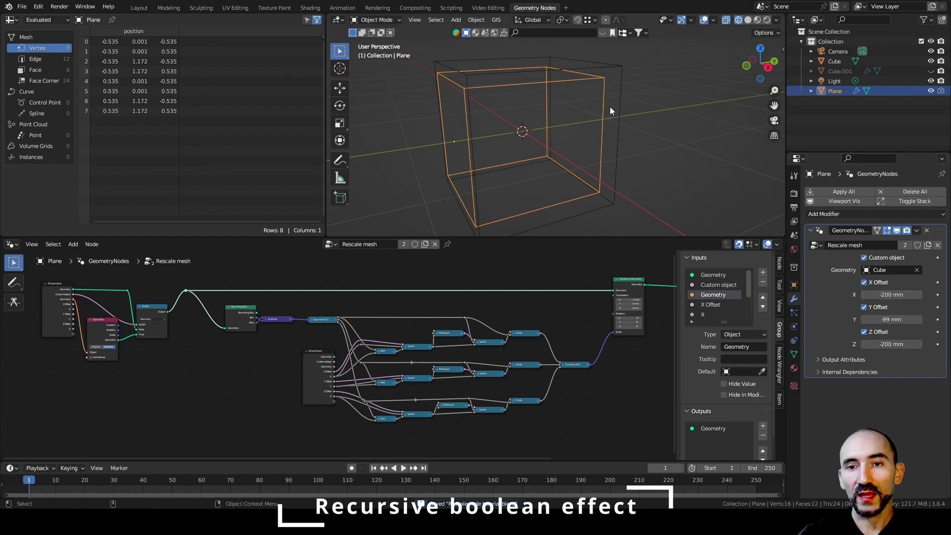
- Try stretching the cube along global X in Object Mode to about 2.15 times in wireframe to test the plane's rescaling
{"action": "left_click", "coordinate": [599, 90]}
{"action": "key", "text": "Tab"}
{"action": "key", "text": "shift+z"}
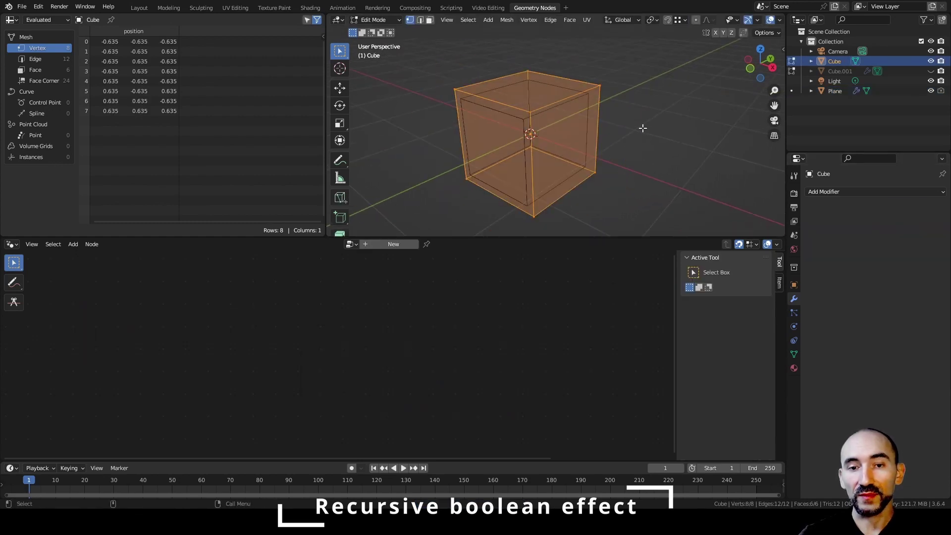
{"action": "key", "text": "Tab"}
{"action": "key", "text": "shift+z"}
{"action": "key", "text": "s"}
{"action": "key", "text": "x"}
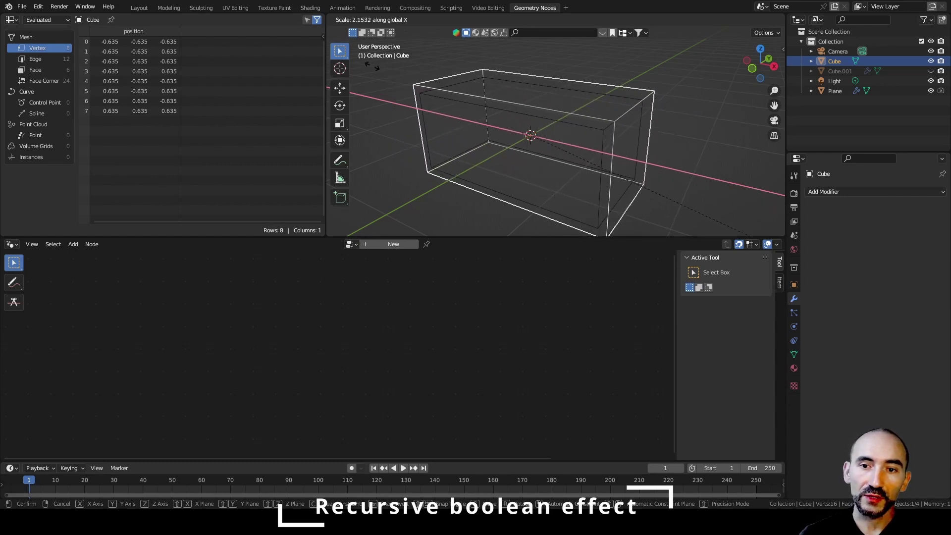
{"action": "left_click", "coordinate": [641, 196]}
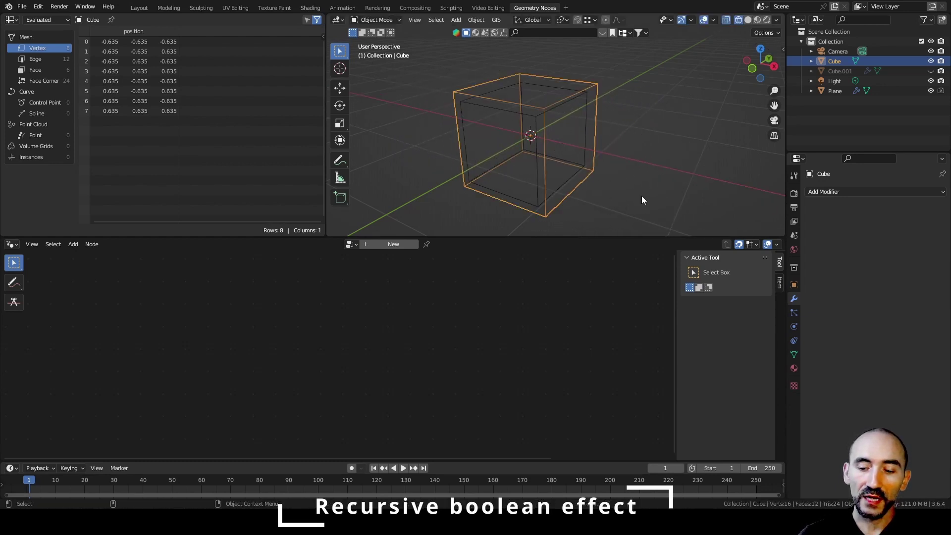
- Try scaling the cube along X to about twice its width in front view to check the offset to the plane
{"action": "key", "text": "KP_1"}
{"action": "key", "text": "s"}
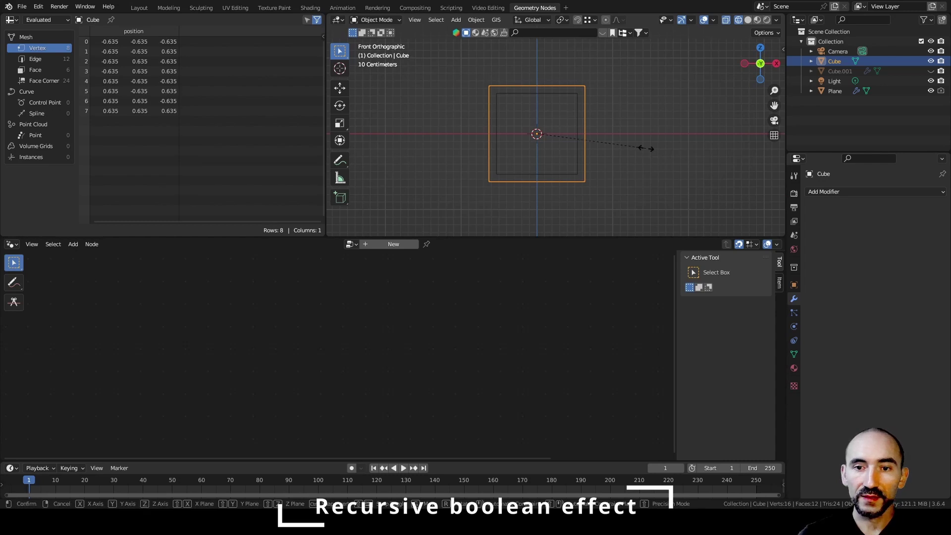
{"action": "key", "text": "x"}
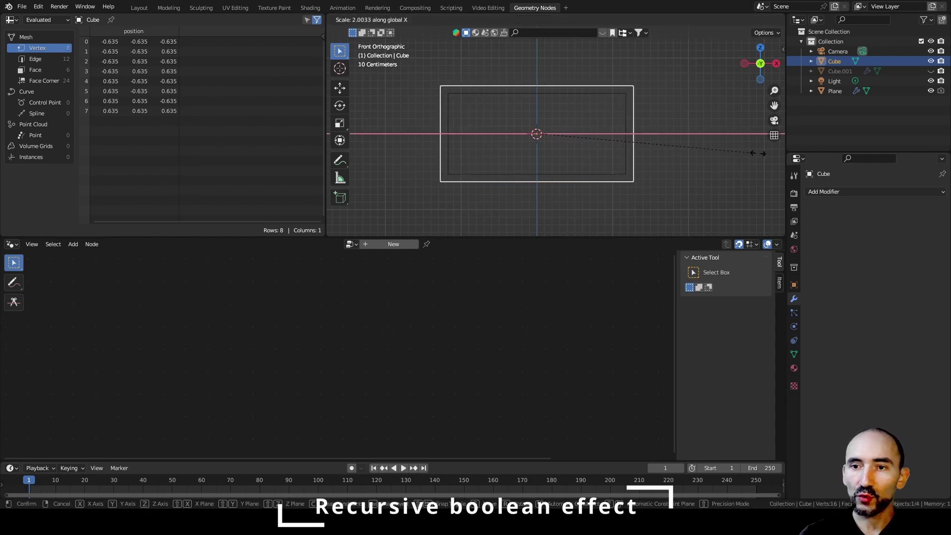
{"action": "left_click", "coordinate": [661, 159]}
{"action": "middle_click_drag", "start_coordinate": [660, 159], "coordinate": [585, 161]}
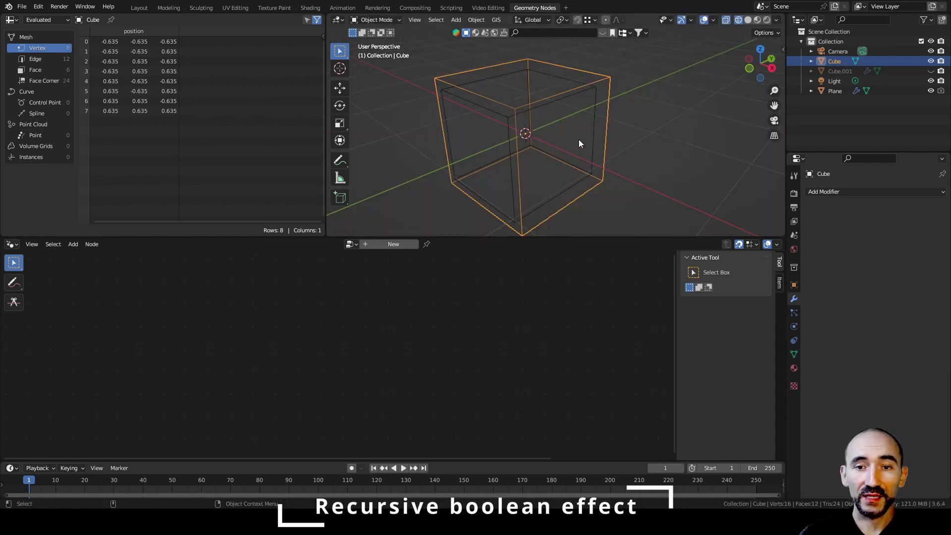
- Review the plane's Rescale mesh node tree through to the Group Output, and deselect the plane
{"action": "left_click", "coordinate": [579, 140]}
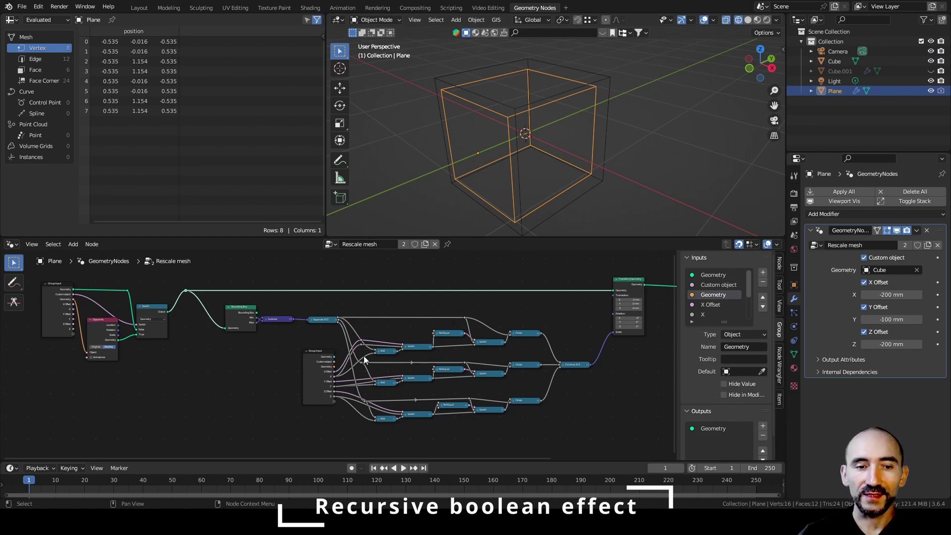
{"action": "middle_click_drag", "start_coordinate": [433, 303], "coordinate": [380, 314]}
{"action": "left_click", "coordinate": [646, 138]}
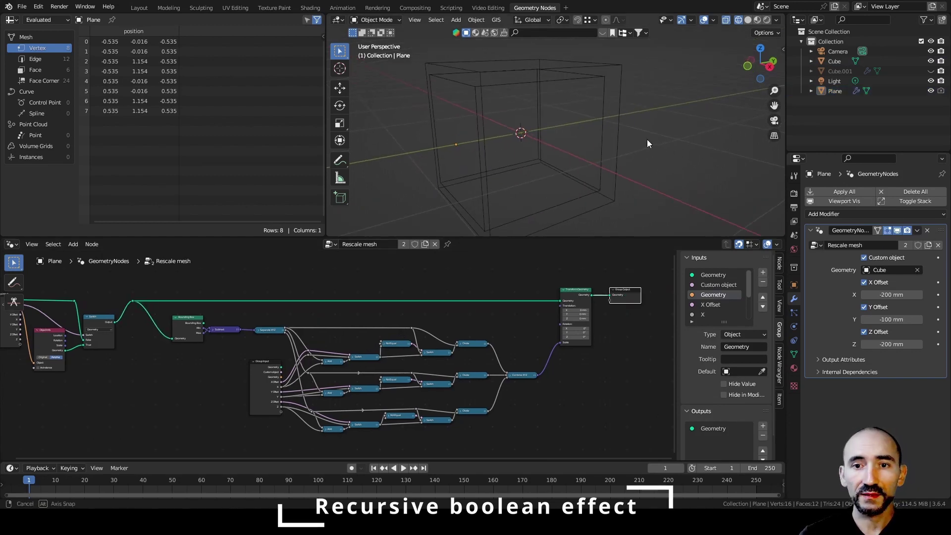
{"action": "middle_click_drag", "start_coordinate": [647, 139], "coordinate": [647, 146]}
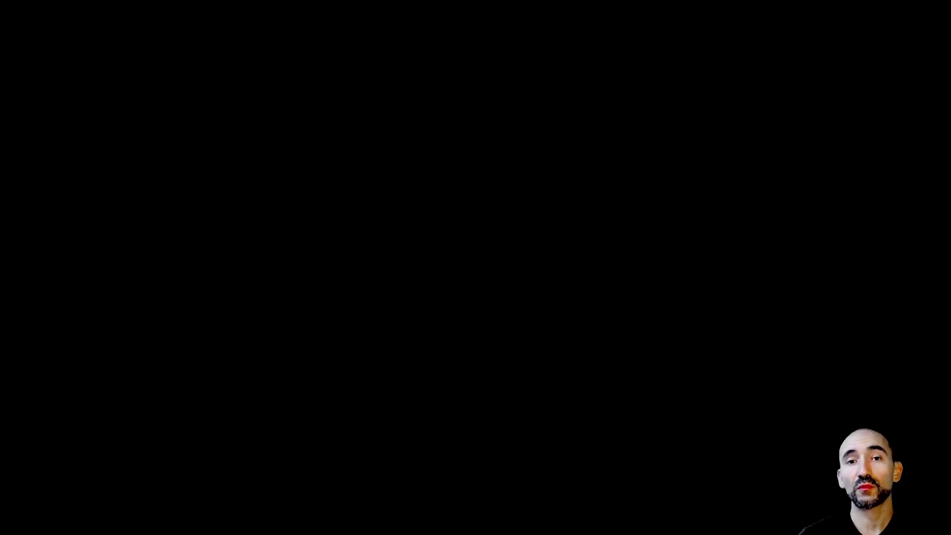